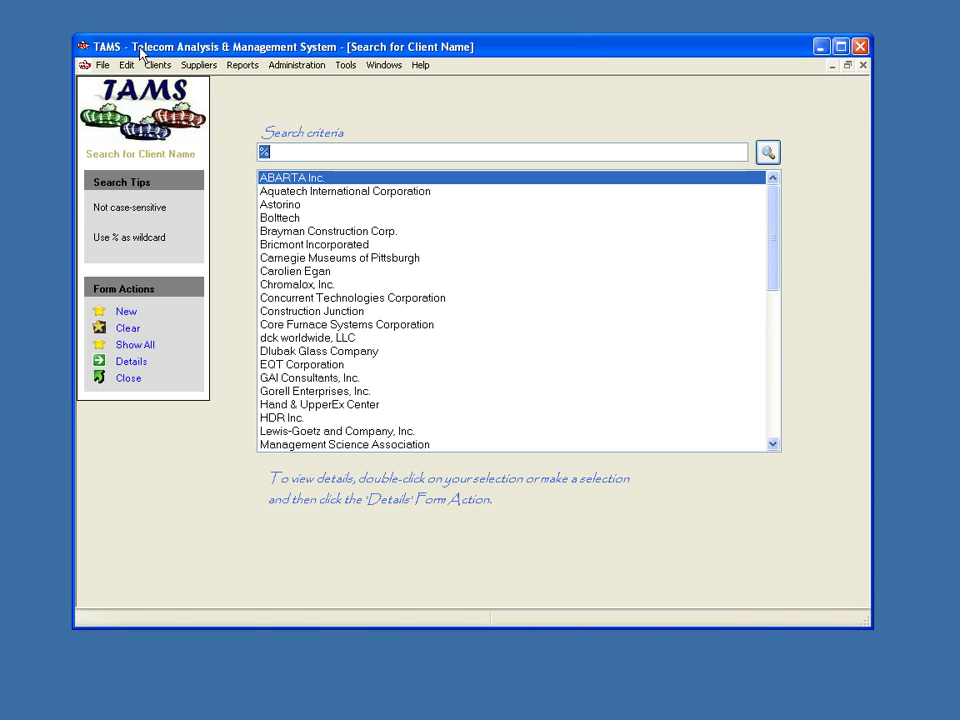
Step: Open the TAMS Scheduler and select the H&UEx Qwest 11th invoice task
{"action": "left_click", "coordinate": [102, 64]}
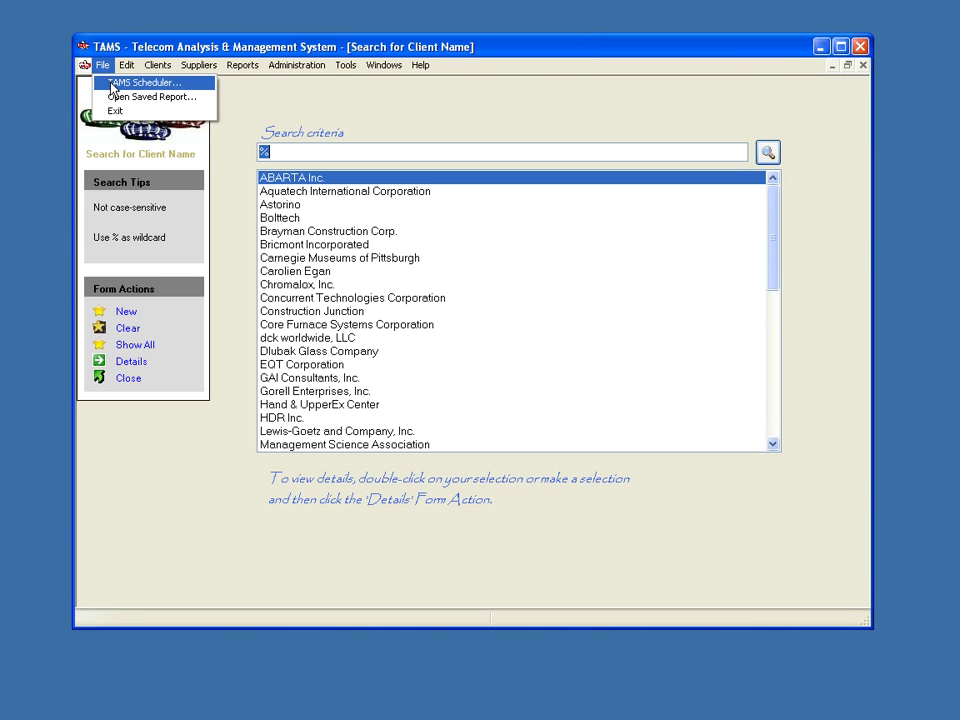
{"action": "left_click", "coordinate": [111, 84]}
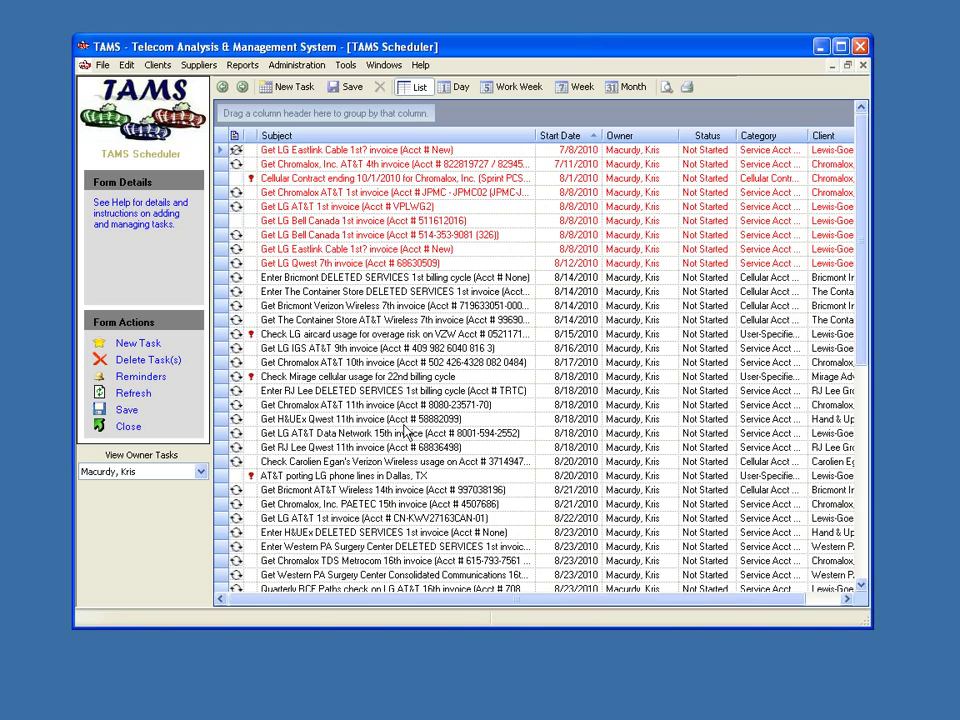
{"action": "left_click", "coordinate": [310, 419]}
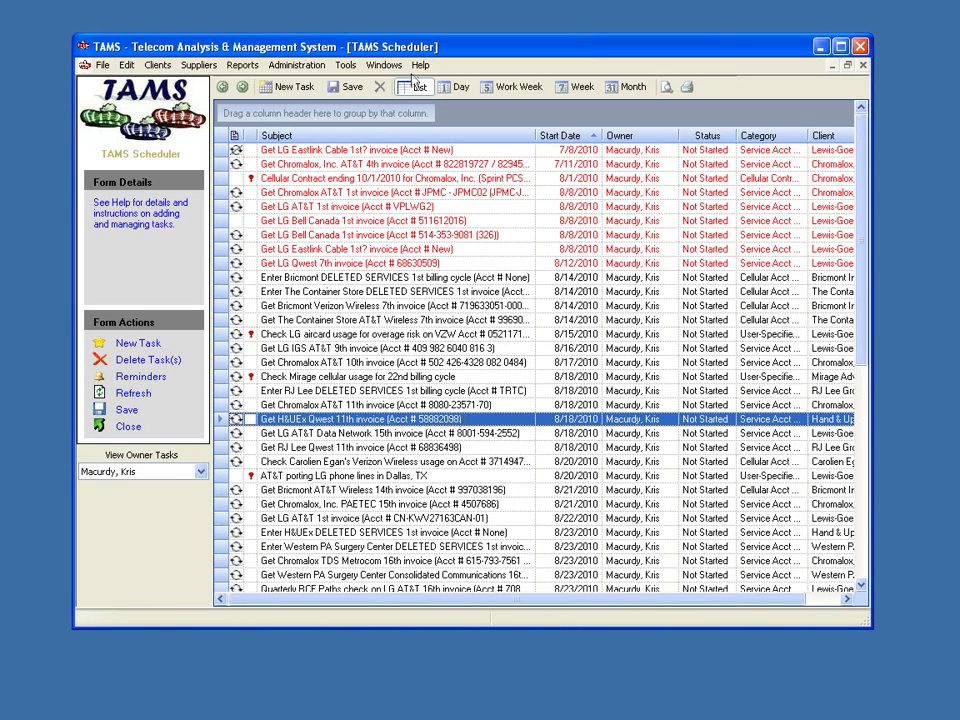
Step: Return to the client name search and open the details of Hand & UpperEx Center
{"action": "left_click", "coordinate": [383, 64]}
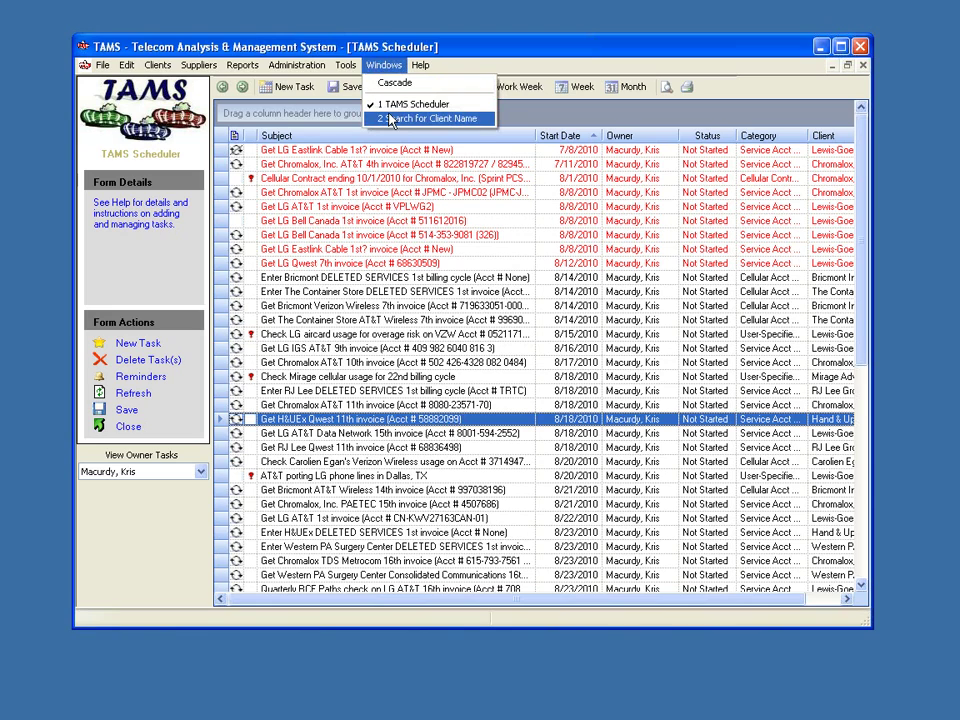
{"action": "left_click", "coordinate": [390, 119]}
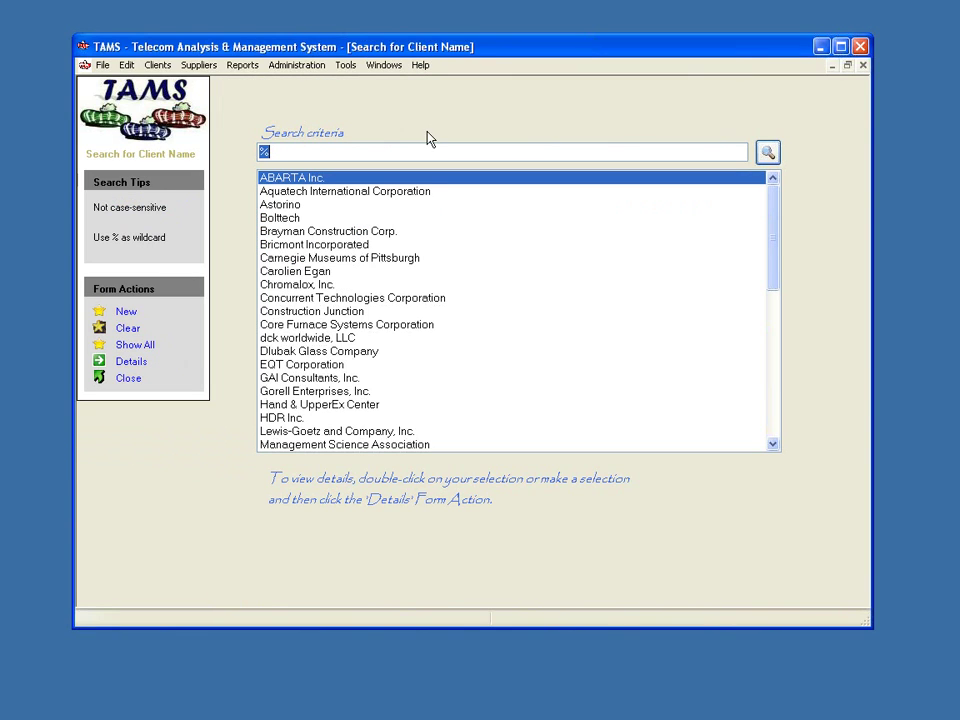
{"action": "left_click_drag", "start_coordinate": [772, 218], "coordinate": [762, 255]}
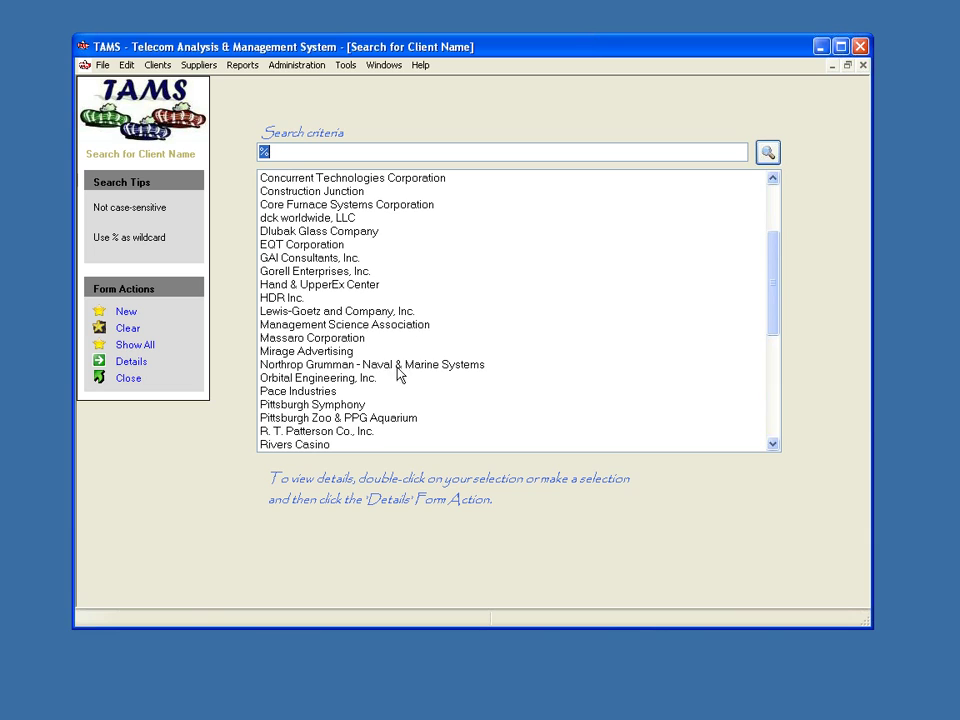
{"action": "double_click", "coordinate": [276, 285]}
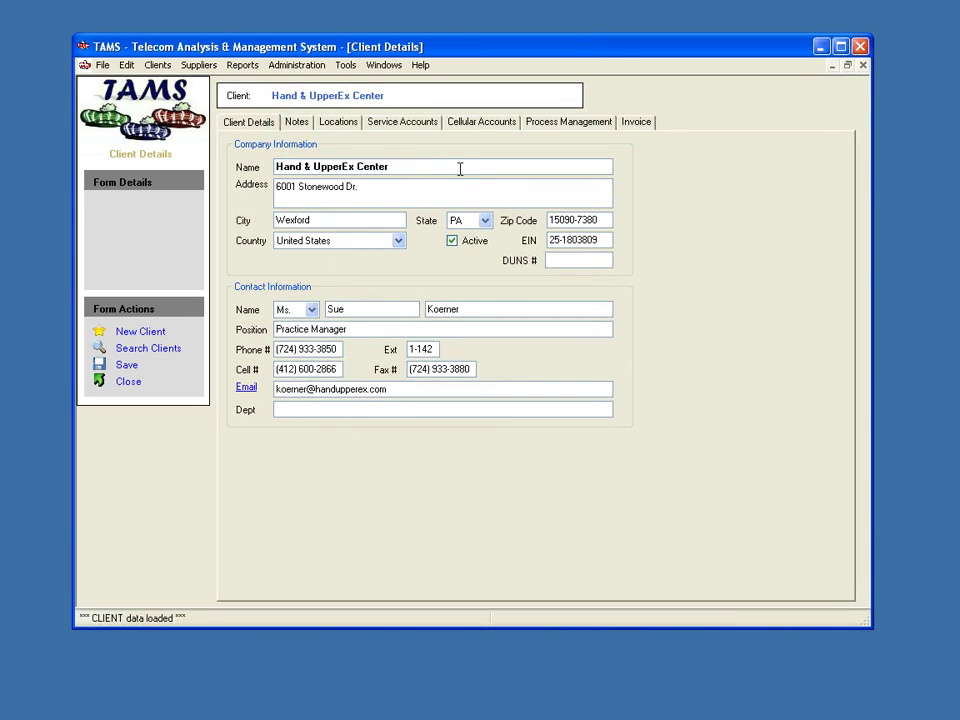
Step: Open the client's Qwest service account and launch the account login portal from its access information
{"action": "left_click", "coordinate": [410, 124]}
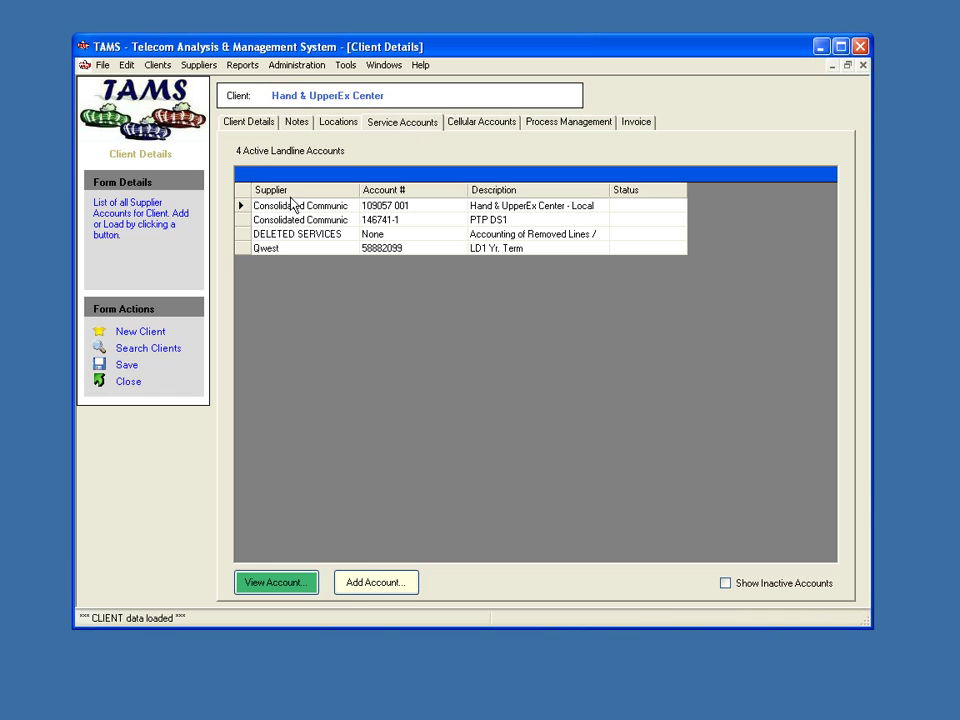
{"action": "double_click", "coordinate": [242, 252]}
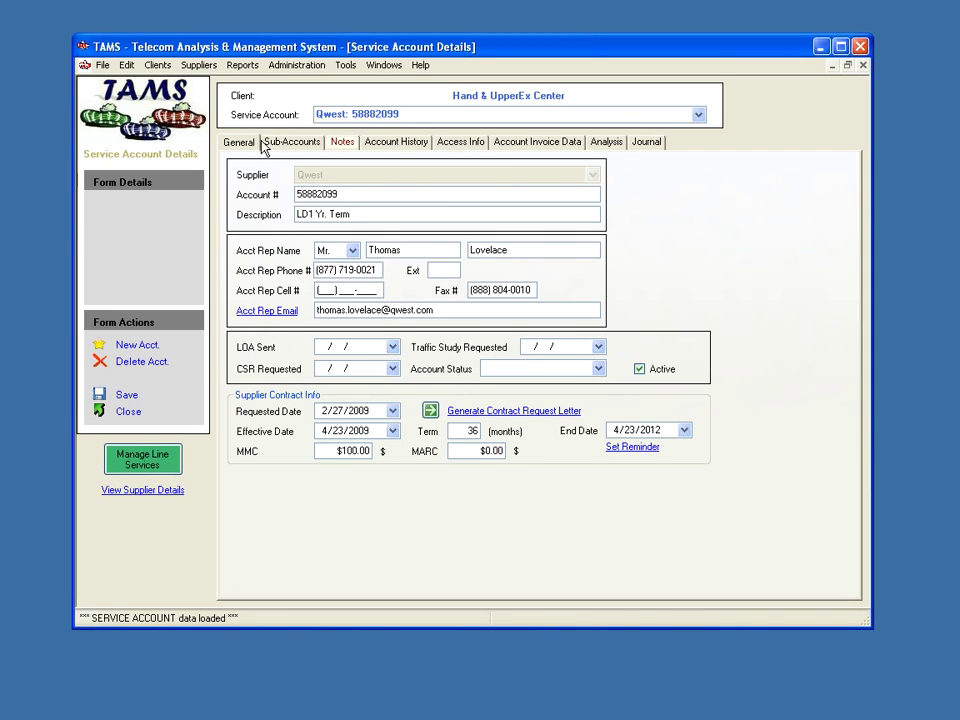
{"action": "left_click", "coordinate": [463, 152]}
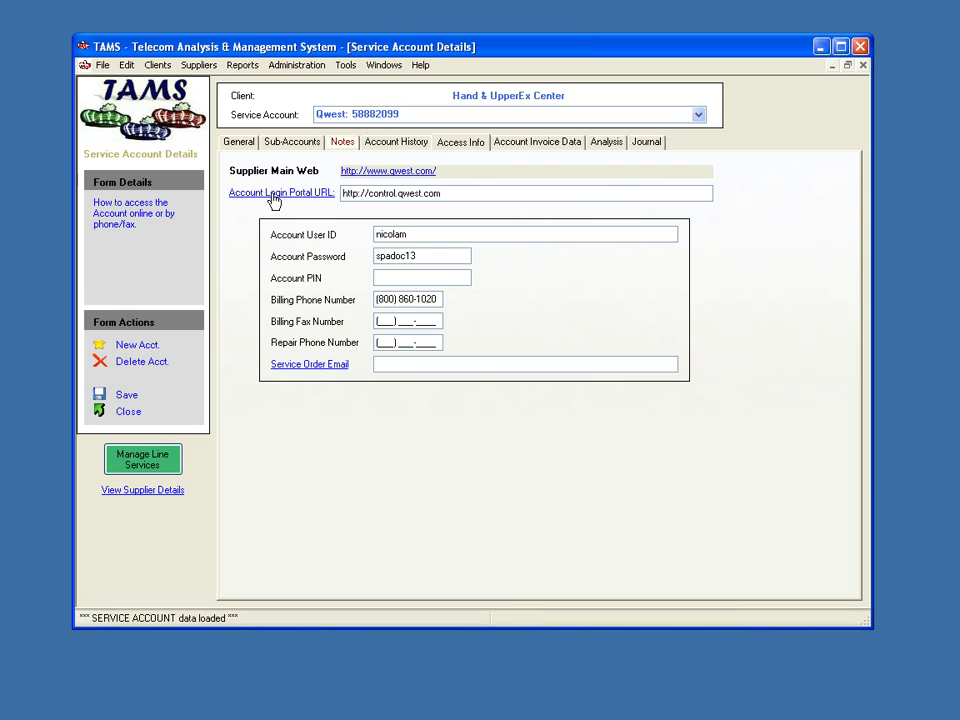
{"action": "left_click", "coordinate": [346, 197]}
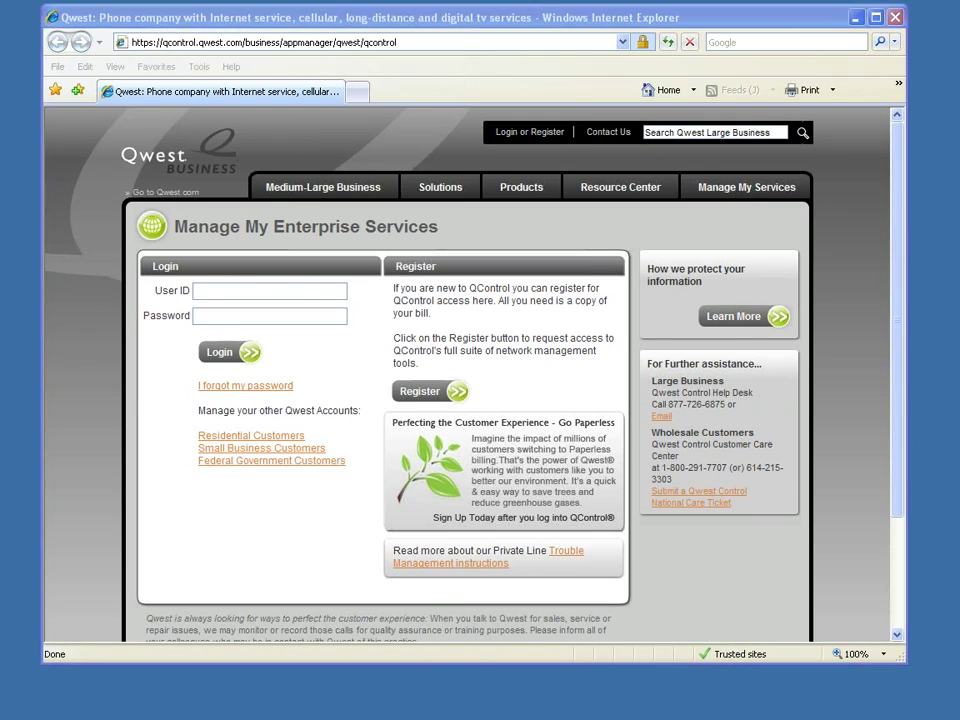
{"action": "key", "text": "alt+Tab"}
{"action": "left_click_drag", "start_coordinate": [620, 60], "coordinate": [618, 132]}
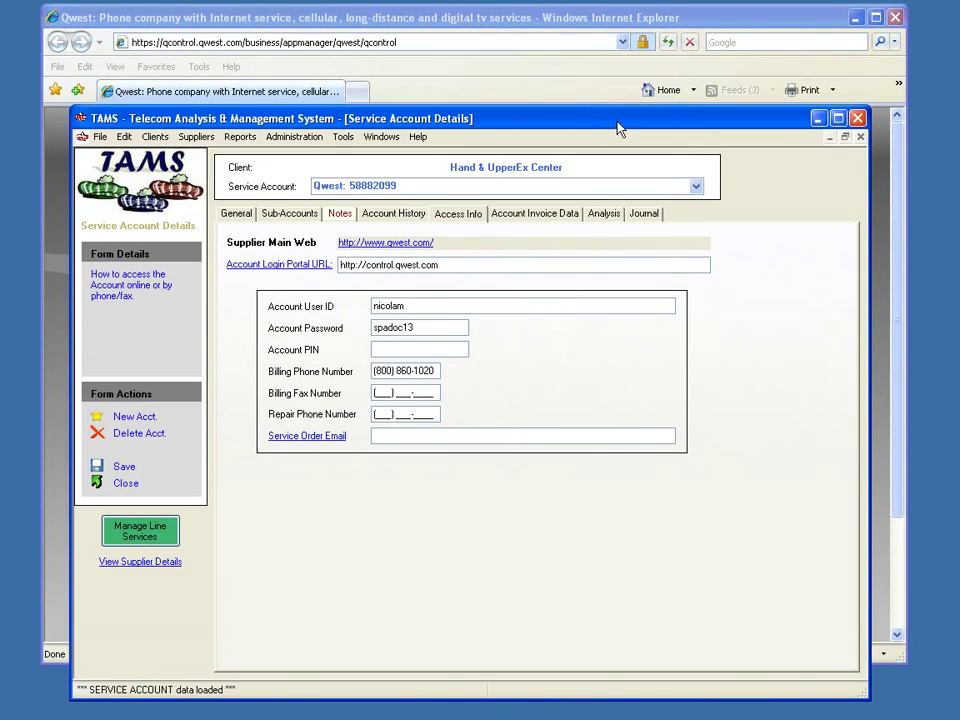
{"action": "left_click", "coordinate": [401, 306]}
{"action": "left_click_drag", "start_coordinate": [340, 308], "coordinate": [338, 308]}
{"action": "key", "text": "ctrl+c"}
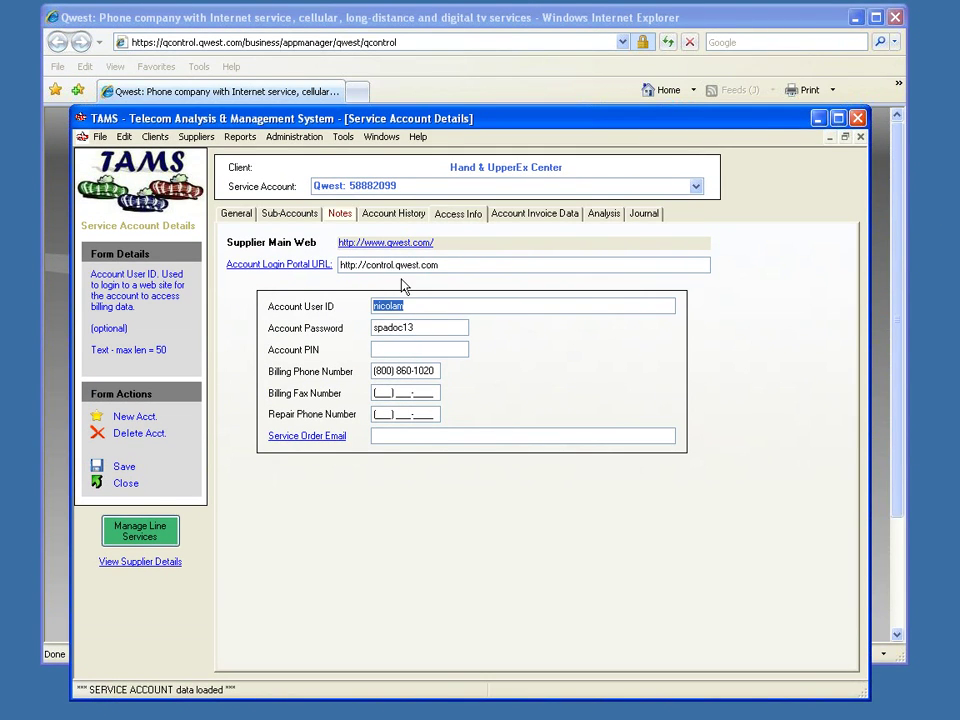
{"action": "left_click", "coordinate": [531, 15]}
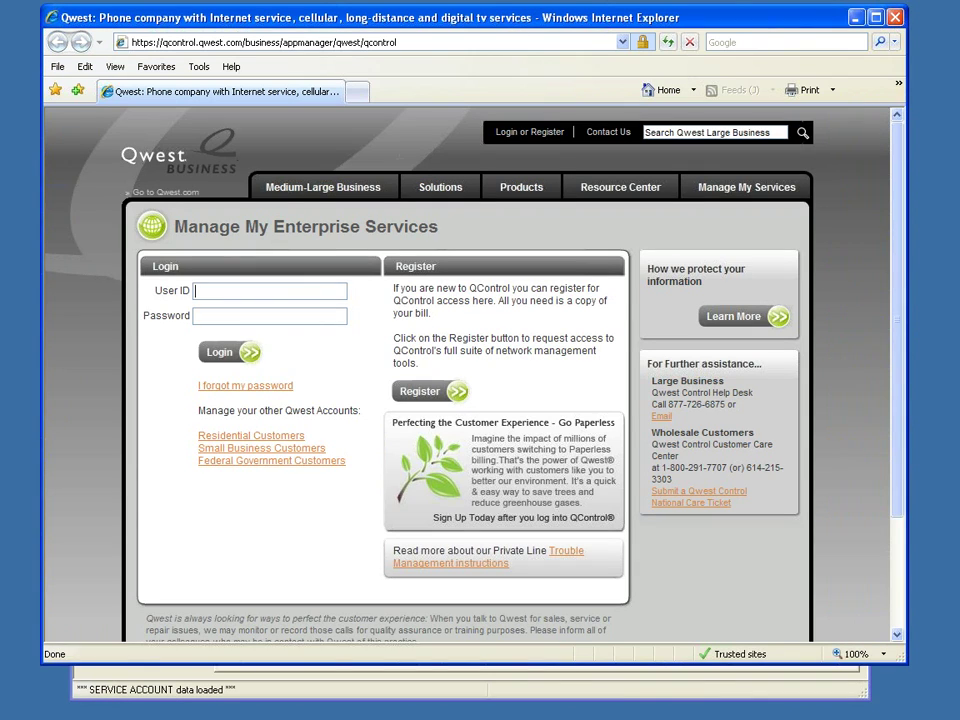
{"action": "key", "text": "ctrl+v"}
{"action": "type", "text": "@control.qwest.com"}
Step: Copy the account password from TAMS into the Qwest portal's Password field and log in
{"action": "left_click", "coordinate": [251, 317]}
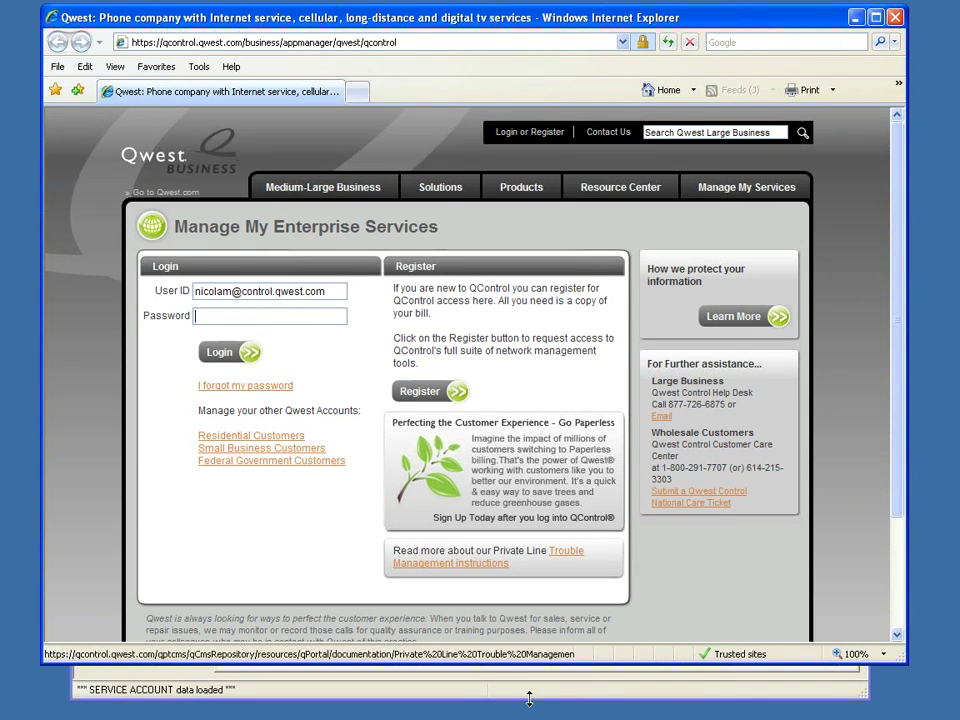
{"action": "left_click", "coordinate": [465, 699]}
{"action": "double_click", "coordinate": [428, 328]}
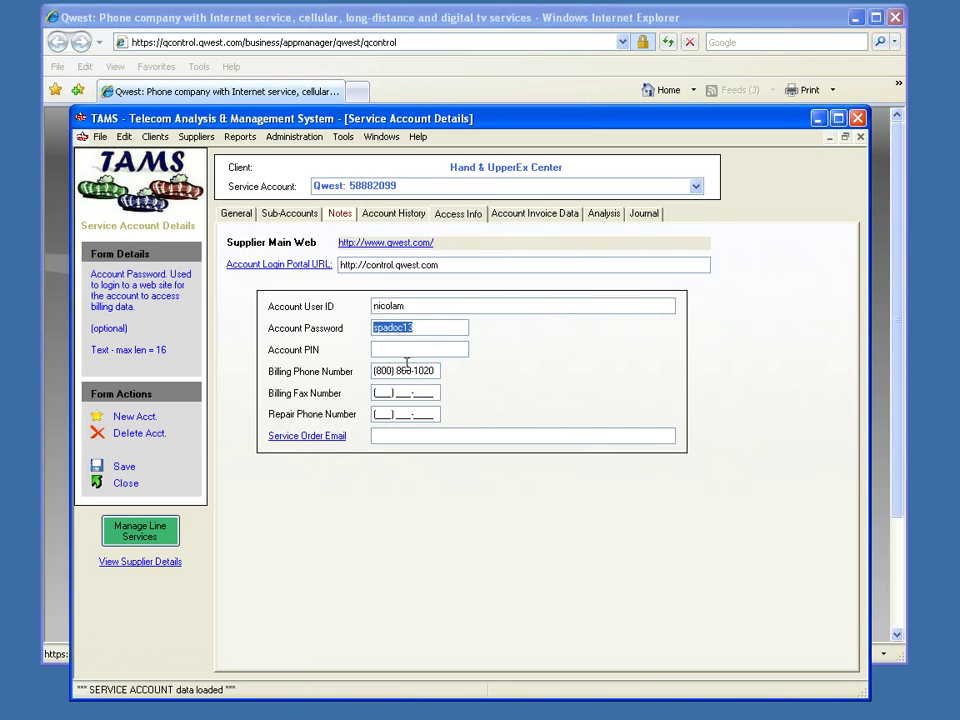
{"action": "left_click", "coordinate": [311, 20]}
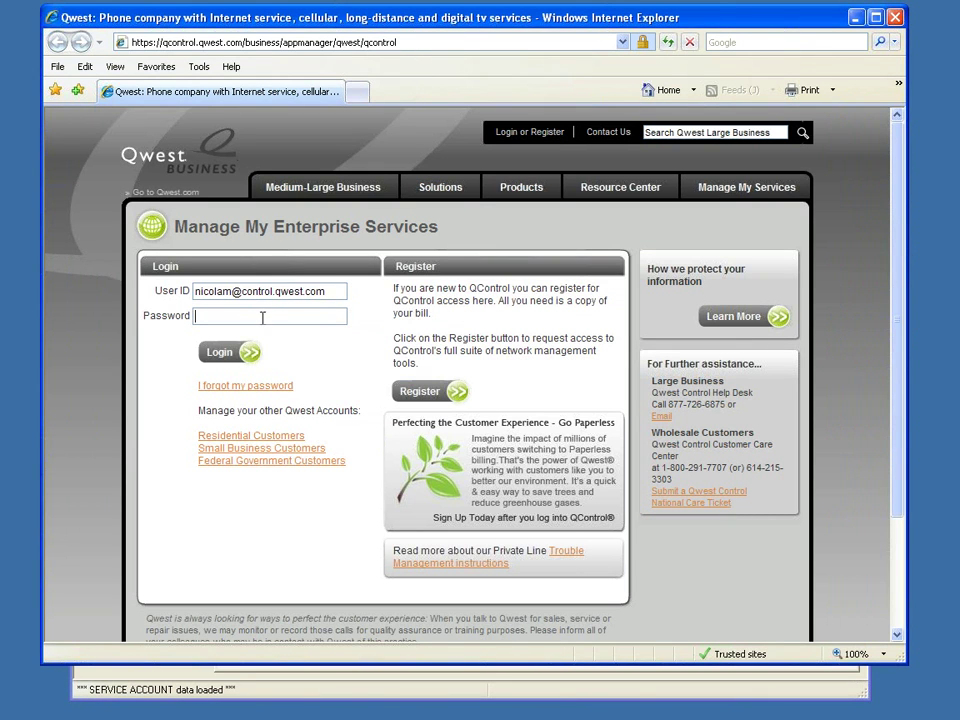
{"action": "key", "text": "ctrl+v"}
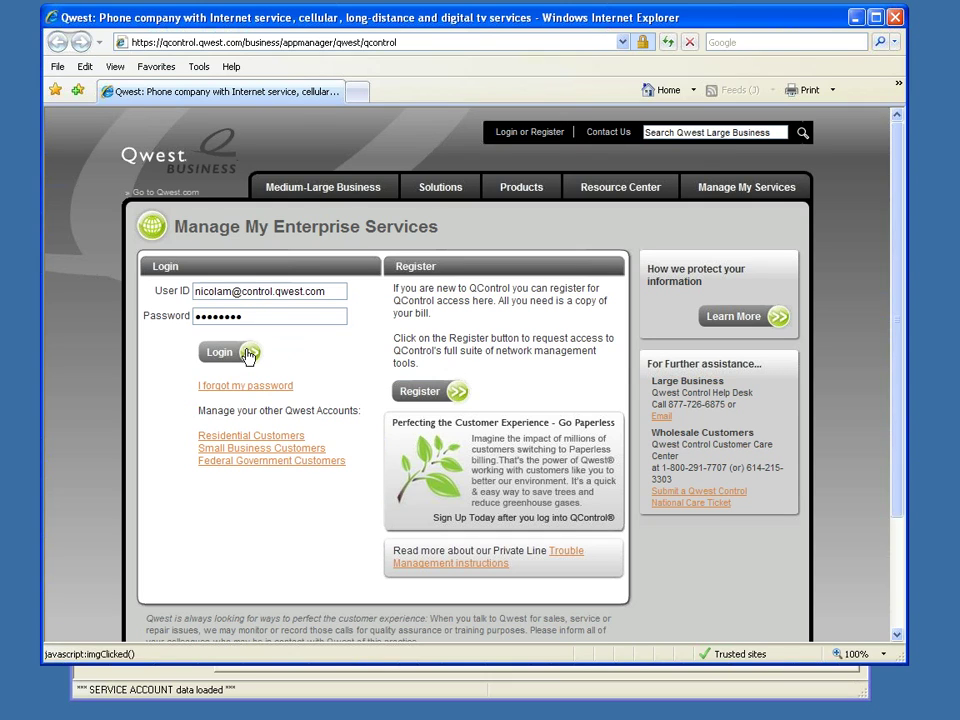
{"action": "left_click", "coordinate": [248, 355]}
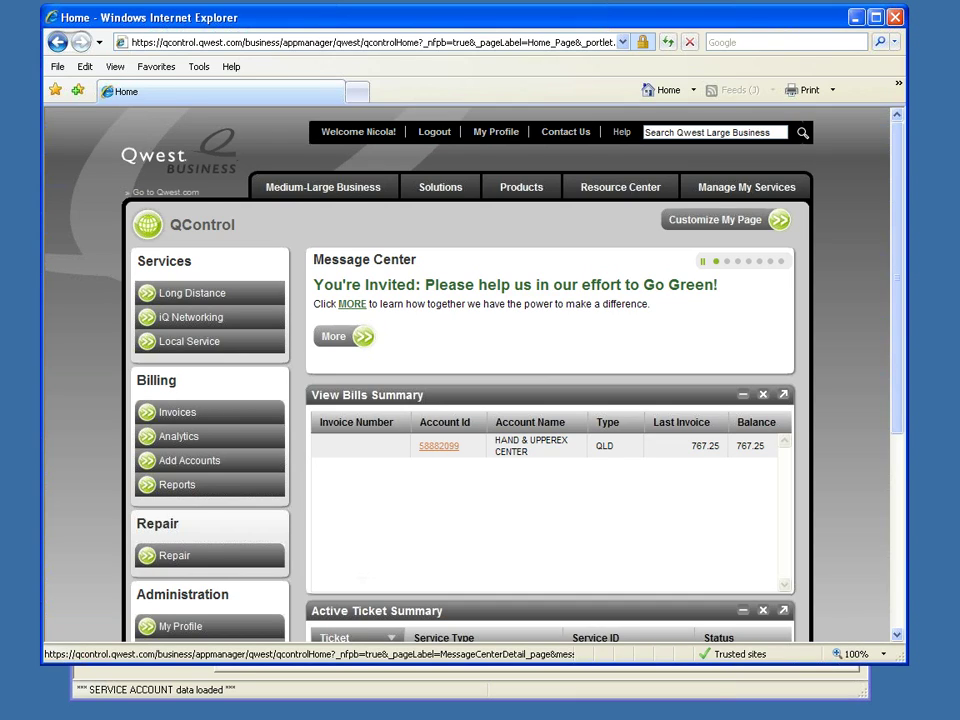
Step: Switch to TAMS and review the service account notes on monthly CDR download, invoice sections to gather and the Analytics option
{"action": "left_click", "coordinate": [377, 697]}
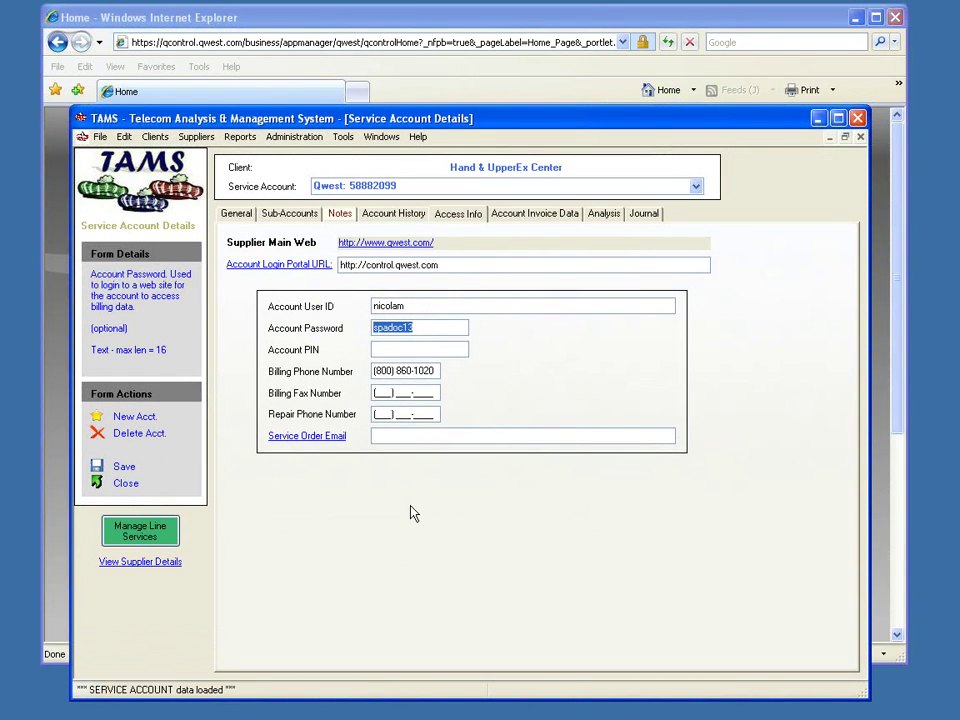
{"action": "left_click", "coordinate": [340, 218]}
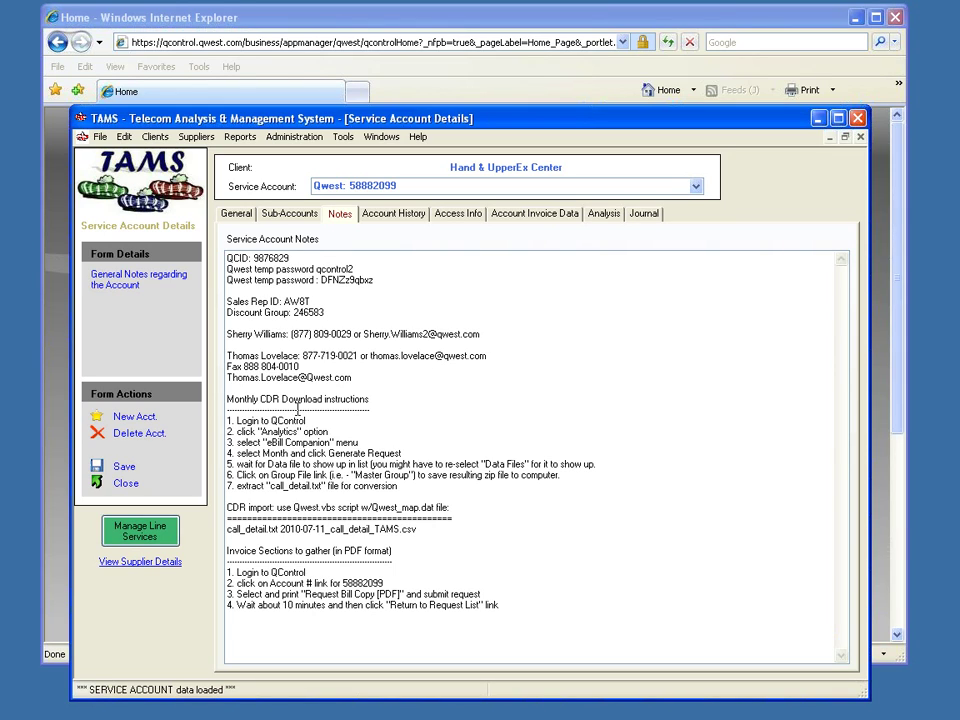
{"action": "left_click_drag", "start_coordinate": [228, 399], "coordinate": [368, 399]}
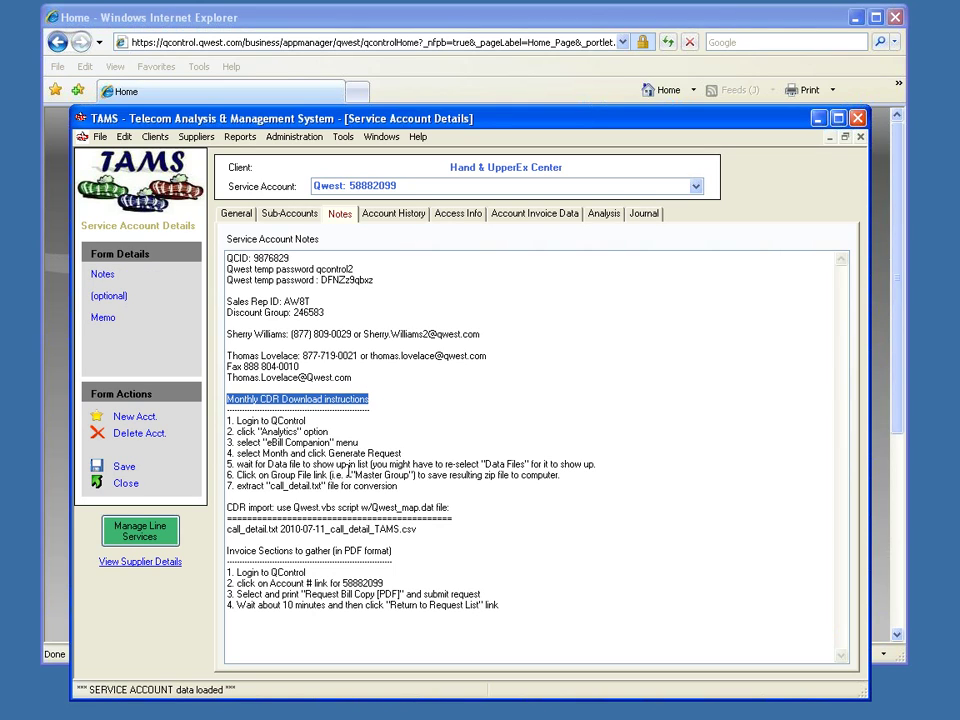
{"action": "left_click_drag", "start_coordinate": [228, 551], "coordinate": [397, 553]}
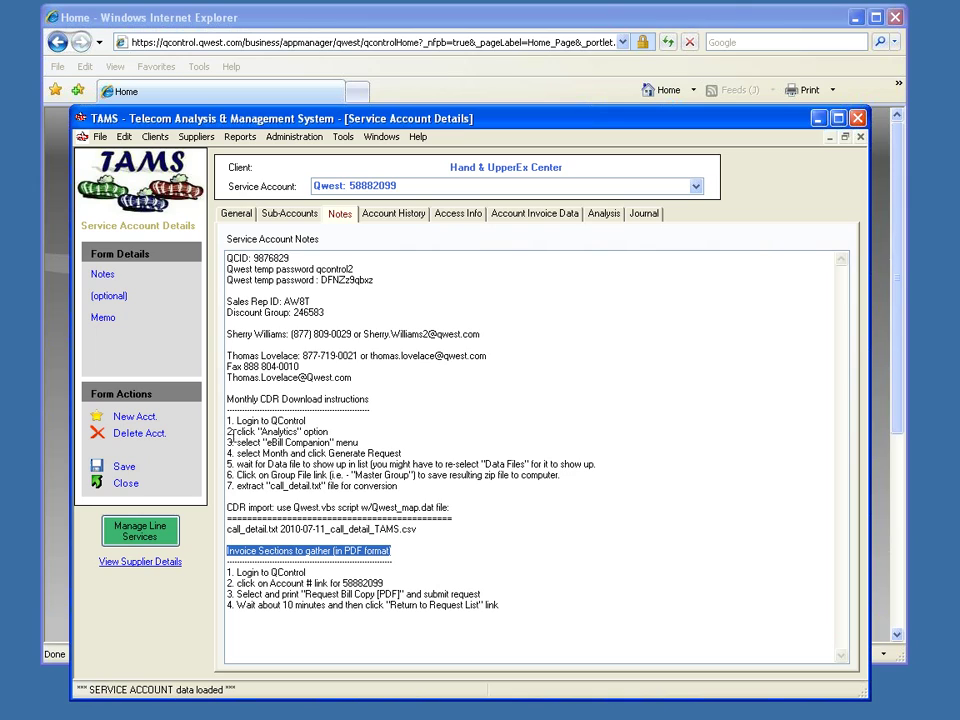
{"action": "left_click_drag", "start_coordinate": [229, 431], "coordinate": [328, 432]}
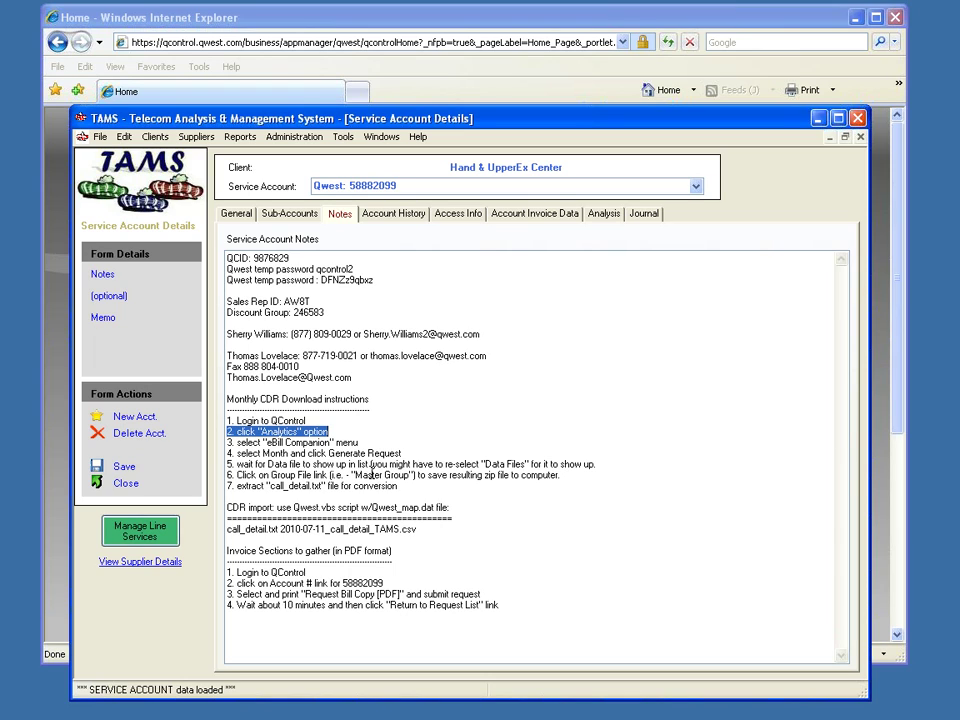
Step: Switch back to the Qwest portal in Internet Explorer and open the eBill Companion page under Analytics
{"action": "left_click", "coordinate": [367, 19]}
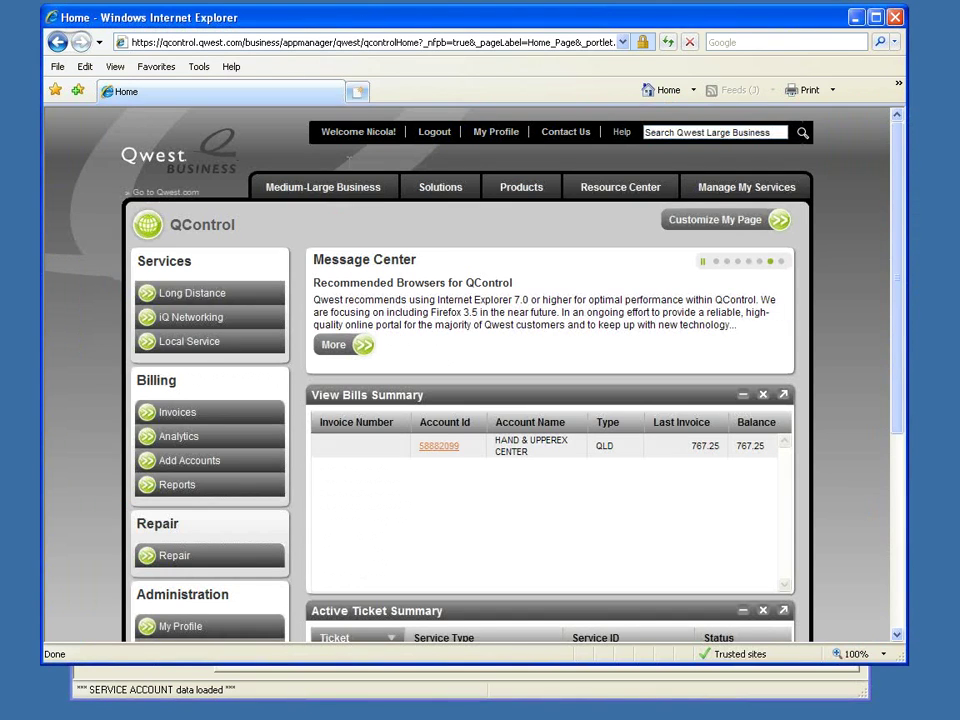
{"action": "left_click", "coordinate": [149, 437]}
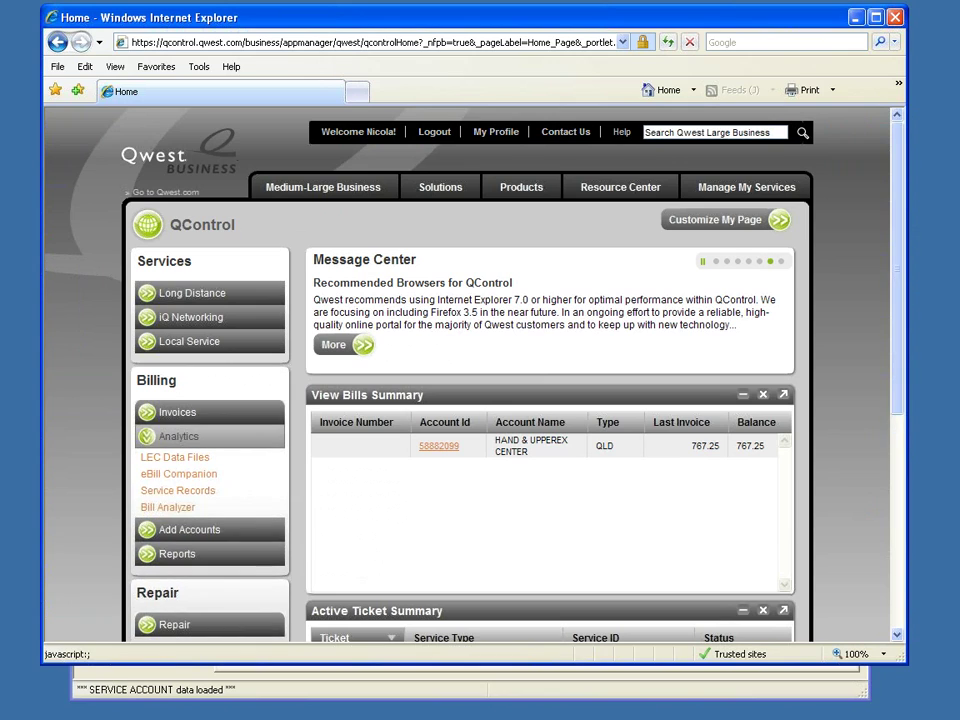
{"action": "left_click", "coordinate": [163, 477]}
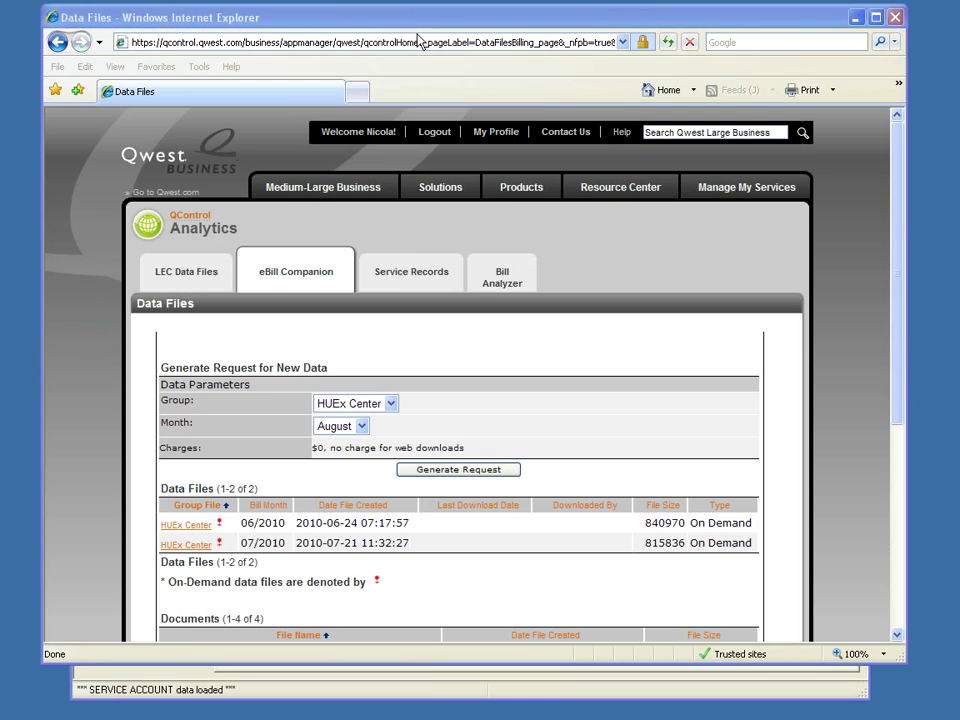
Step: Generate a new data file request for the HUEx Center group and the month of August
{"action": "left_click", "coordinate": [440, 470]}
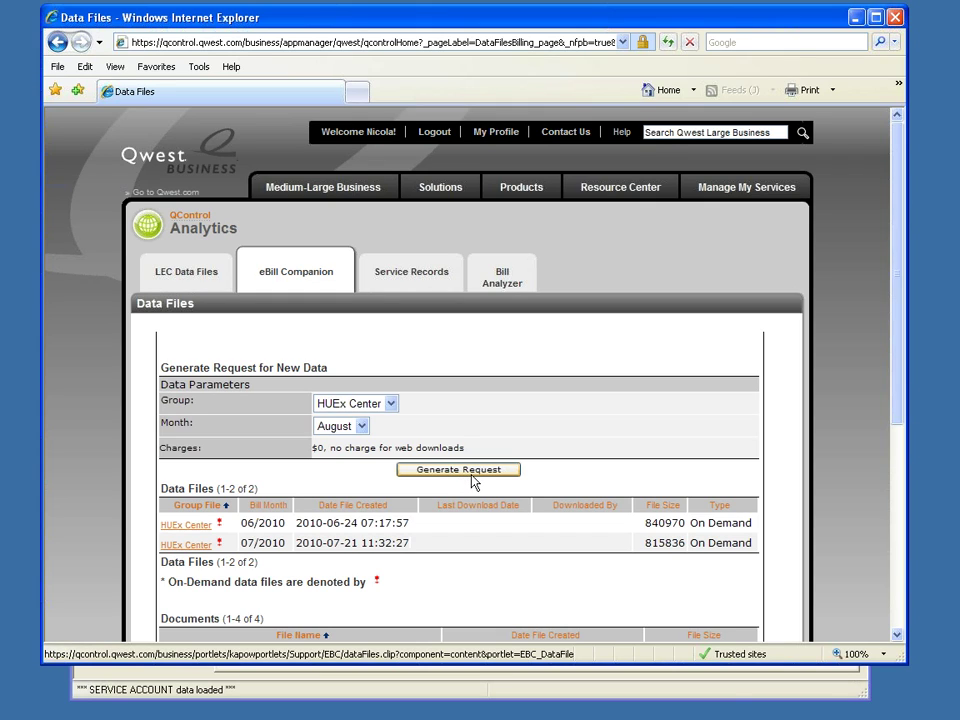
{"action": "left_click", "coordinate": [475, 478]}
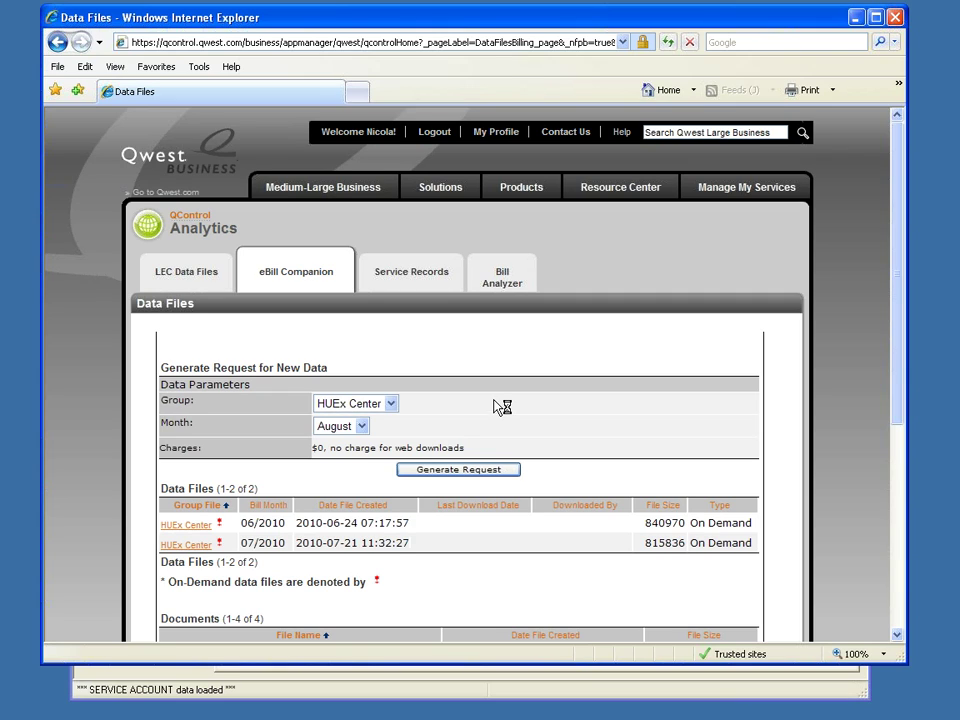
{"action": "left_click", "coordinate": [448, 473]}
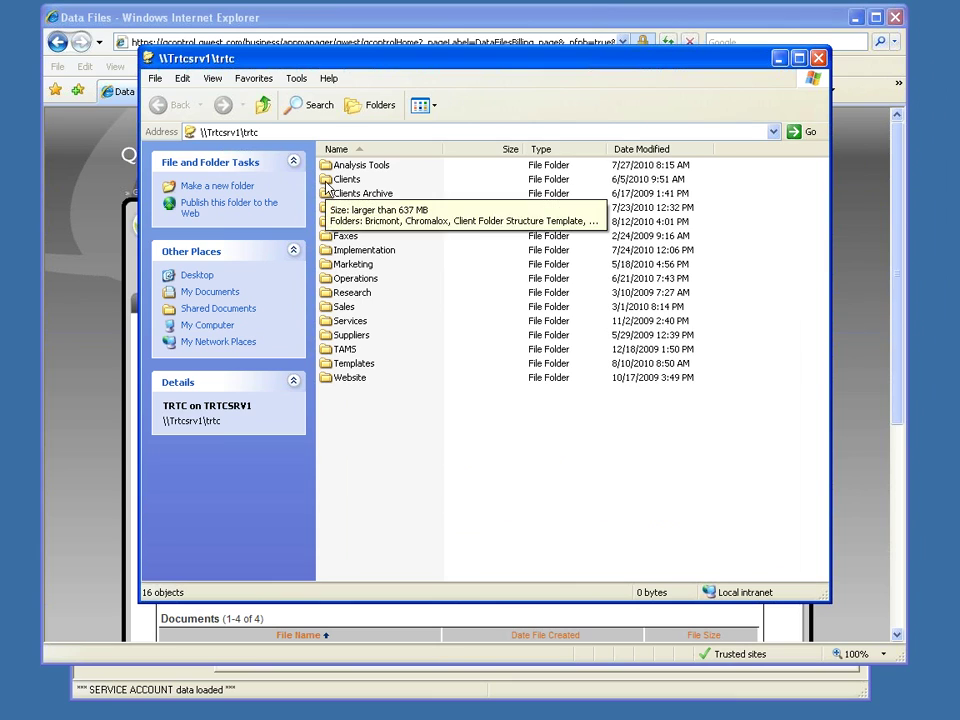
Step: In Windows Explorer, browse the trtc network share to Clients\HandUpperEx\Production Records\Qwest
{"action": "double_click", "coordinate": [326, 181]}
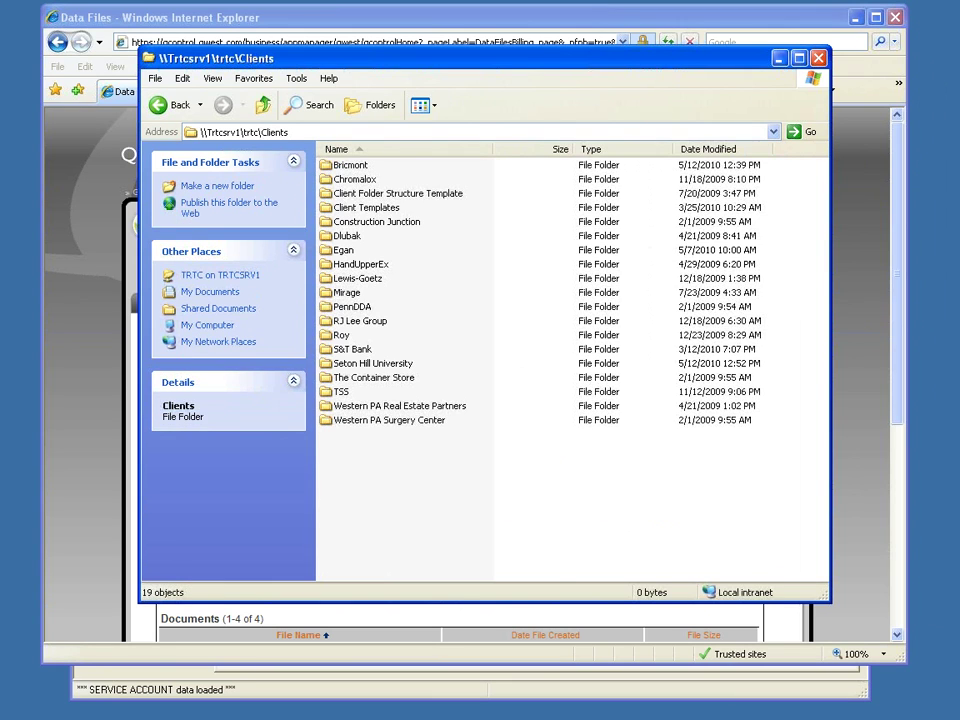
{"action": "left_click", "coordinate": [326, 265]}
{"action": "double_click", "coordinate": [326, 264]}
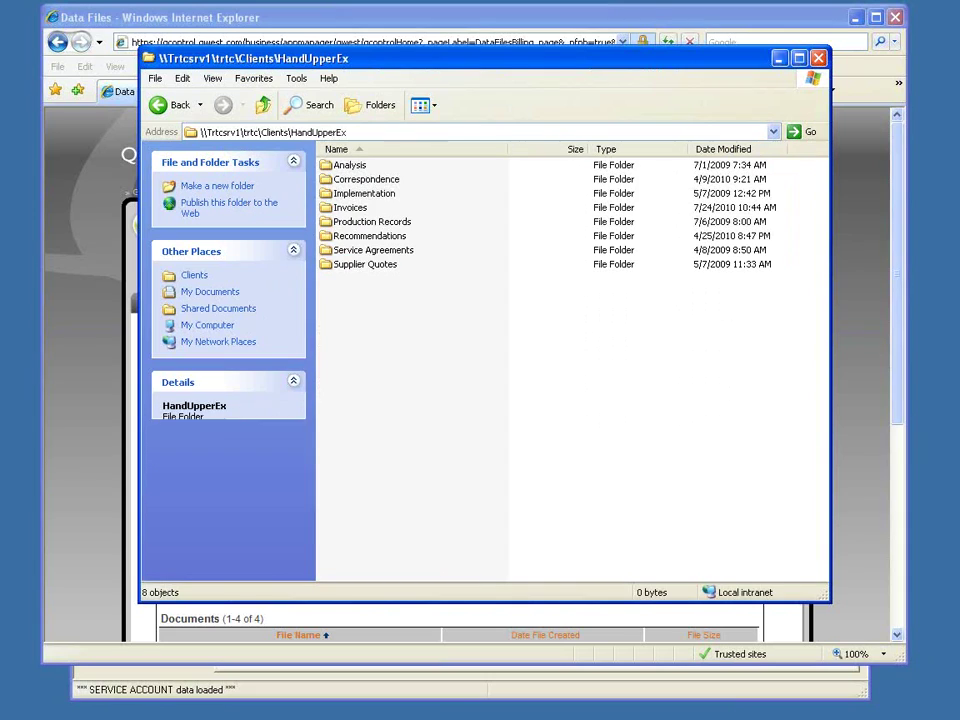
{"action": "double_click", "coordinate": [326, 223]}
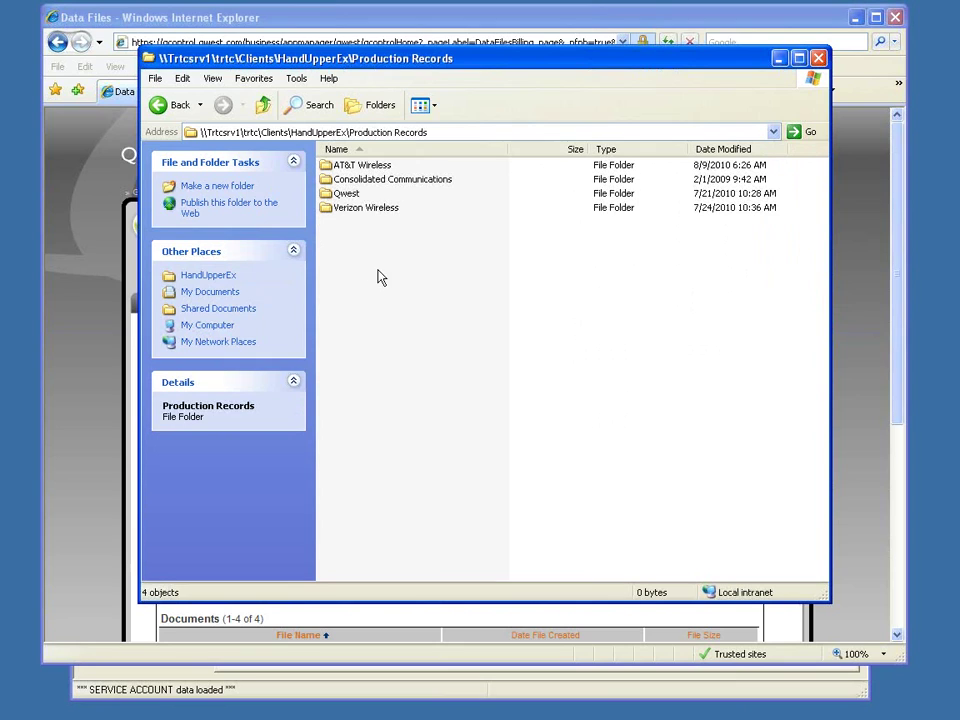
{"action": "double_click", "coordinate": [331, 208]}
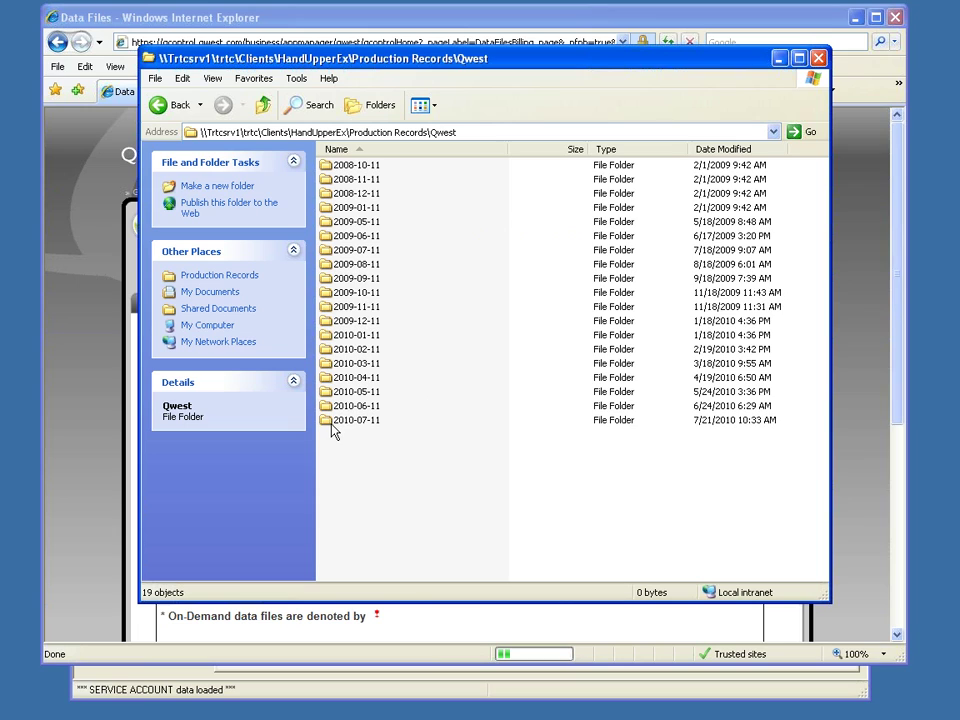
Step: Create a new folder named 2010-08-11 in the client's Qwest production records folder
{"action": "right_click", "coordinate": [399, 410]}
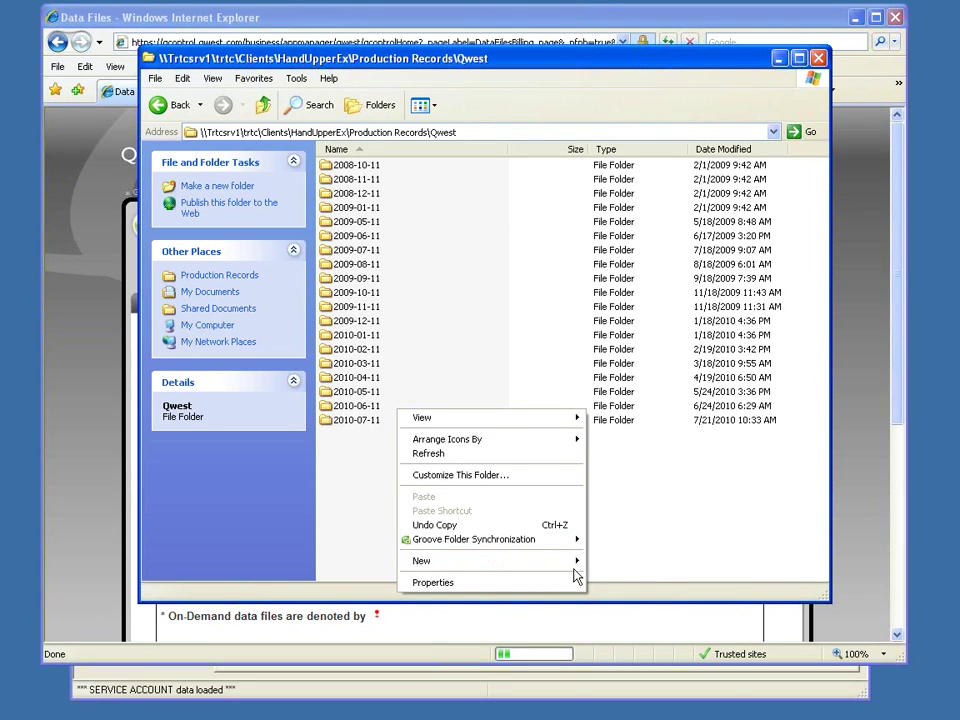
{"action": "mouse_move", "coordinate": [575, 562]}
{"action": "left_click", "coordinate": [619, 363]}
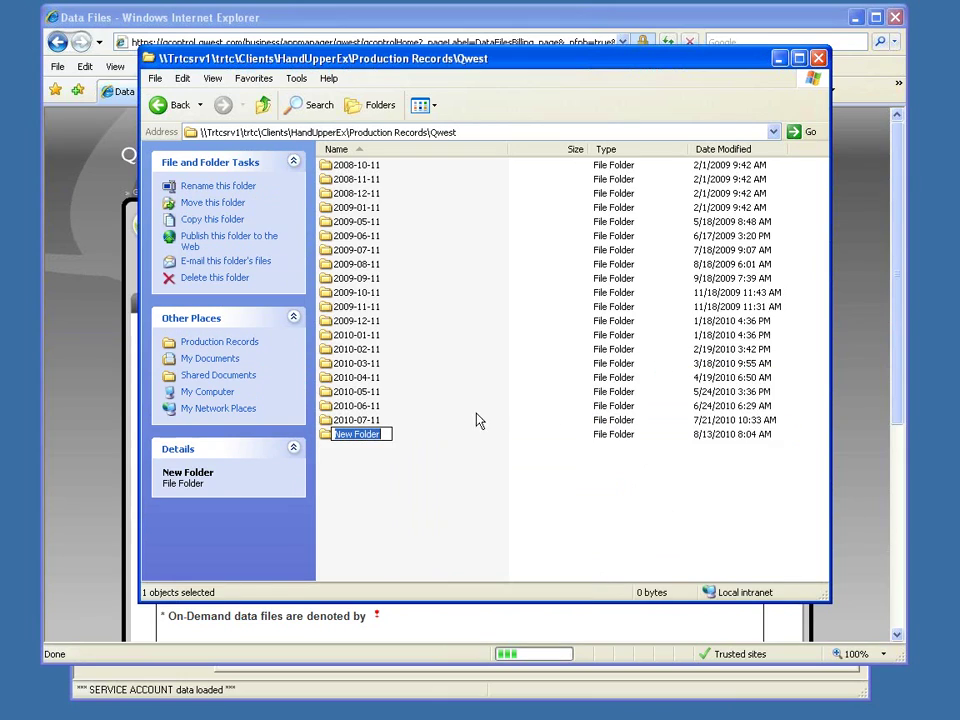
{"action": "type", "text": "2010-08"}
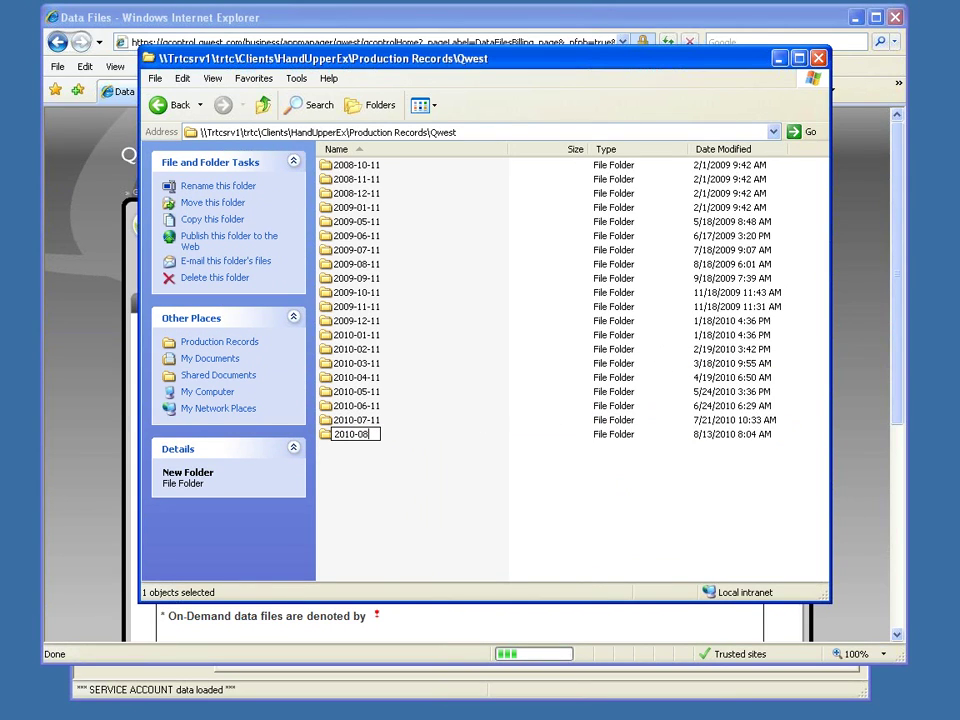
{"action": "type", "text": "-11"}
{"action": "left_click", "coordinate": [365, 488]}
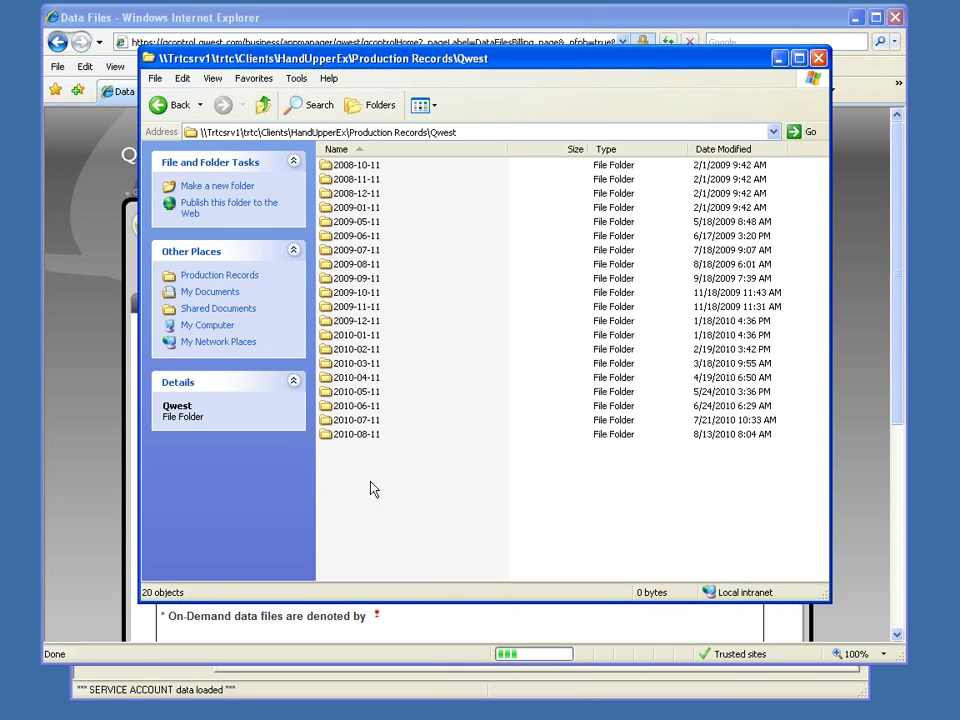
Step: Copy the Qwest.vbs shortcut from the 2010-07-11 folder into the 2010-08-11 folder
{"action": "double_click", "coordinate": [345, 420]}
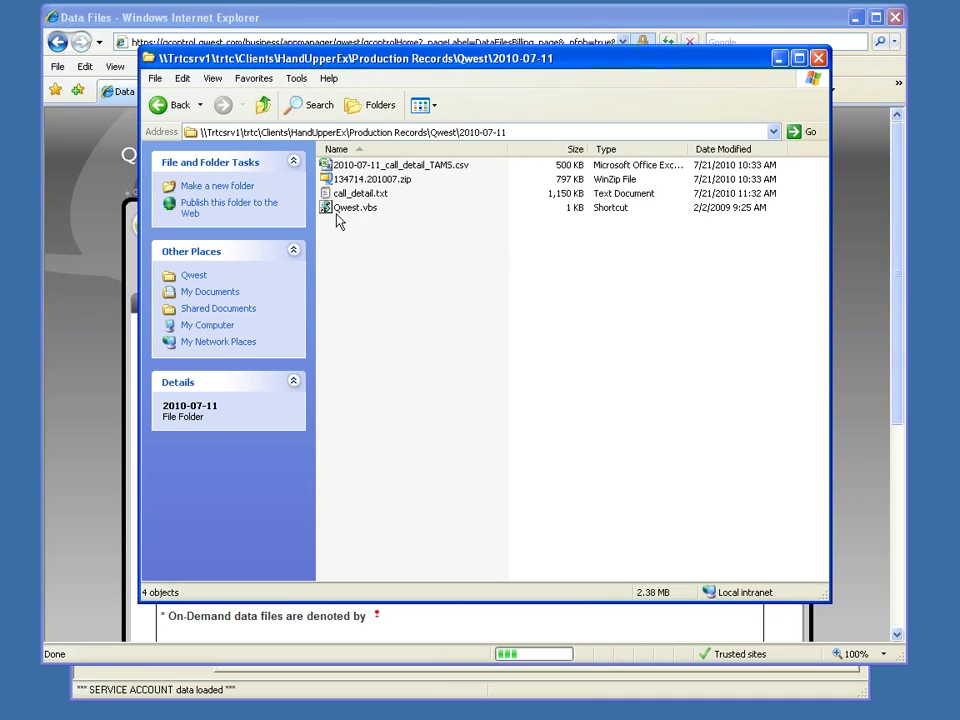
{"action": "left_click", "coordinate": [330, 214]}
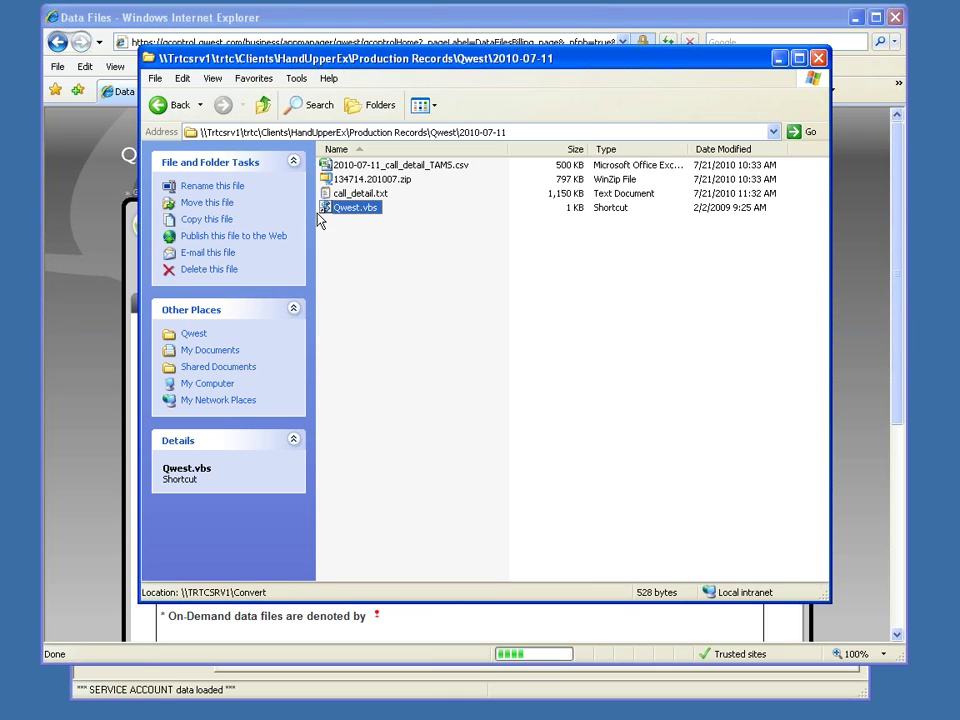
{"action": "left_click", "coordinate": [263, 104]}
{"action": "double_click", "coordinate": [356, 434]}
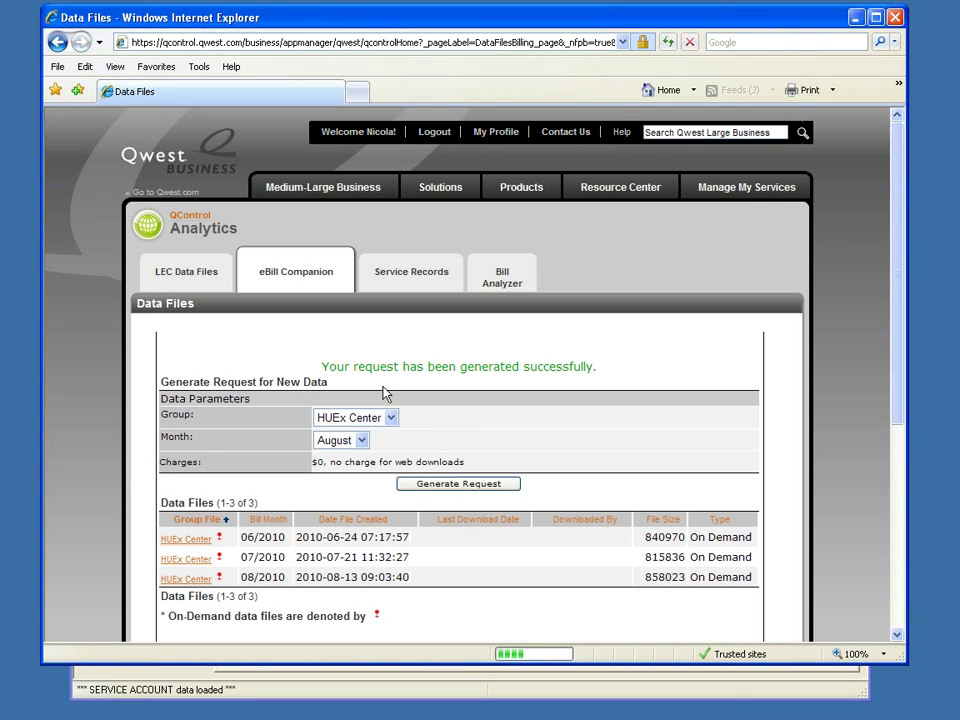
Step: Save the 08/2010 HUEx Center data file from the Qwest portal as 134714.201008.zip in HandUpperEx\Production Records\Qwest\2010-08-11
{"action": "right_click", "coordinate": [190, 584]}
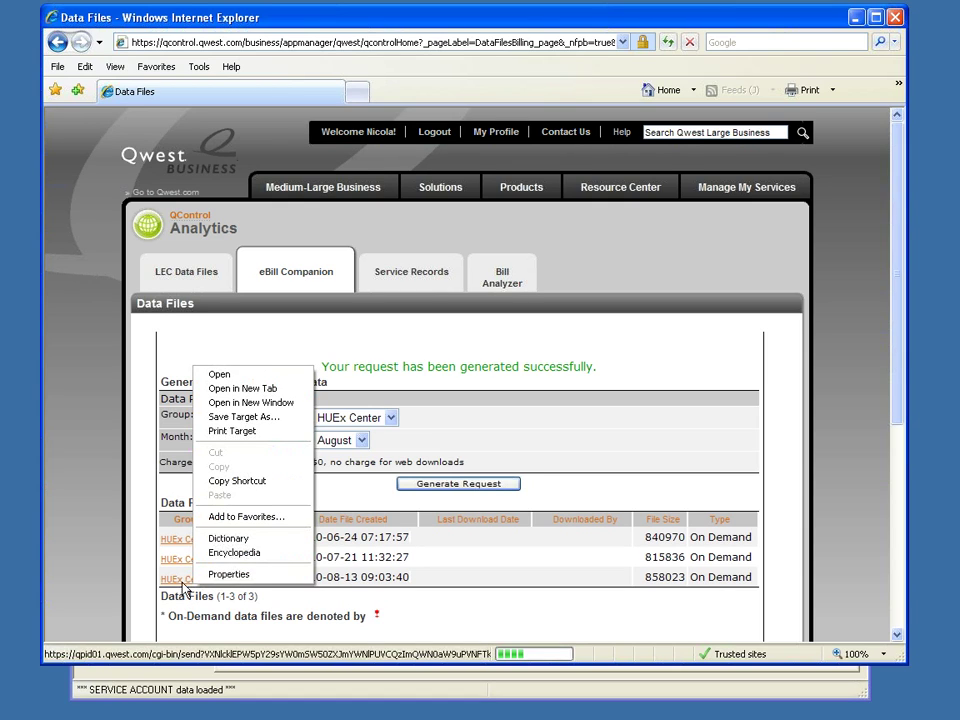
{"action": "left_click", "coordinate": [262, 417]}
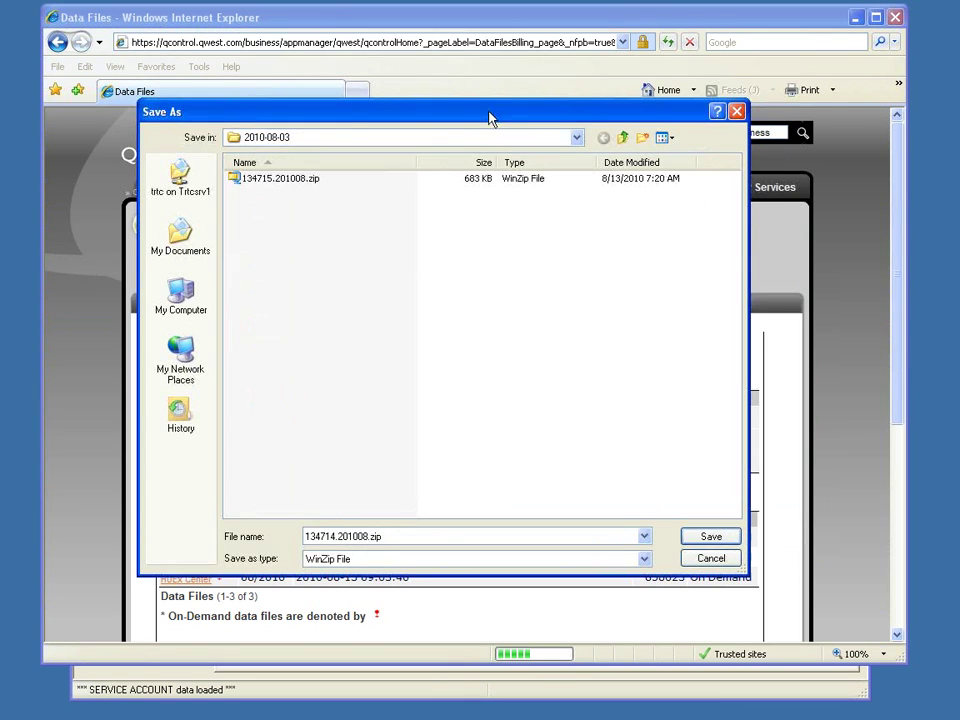
{"action": "left_click", "coordinate": [577, 137]}
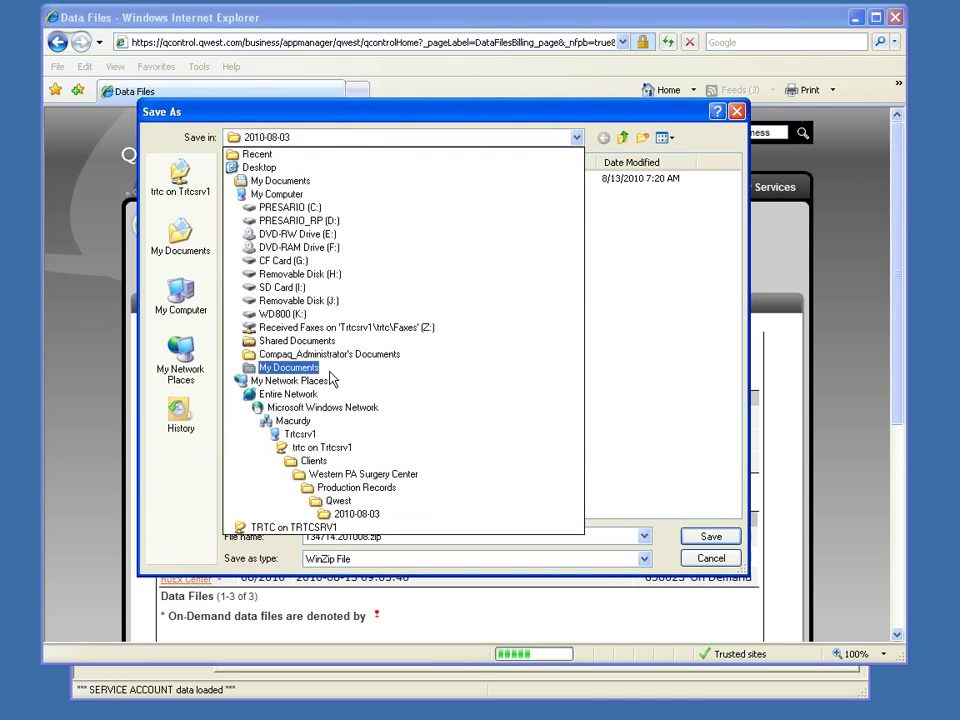
{"action": "left_click", "coordinate": [313, 460]}
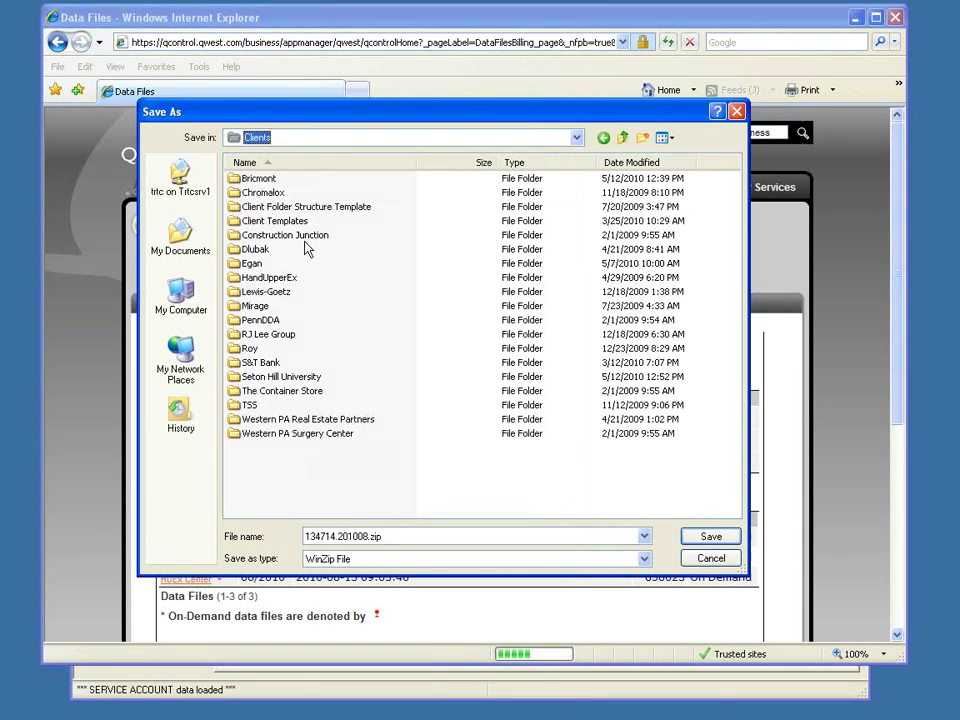
{"action": "double_click", "coordinate": [250, 277]}
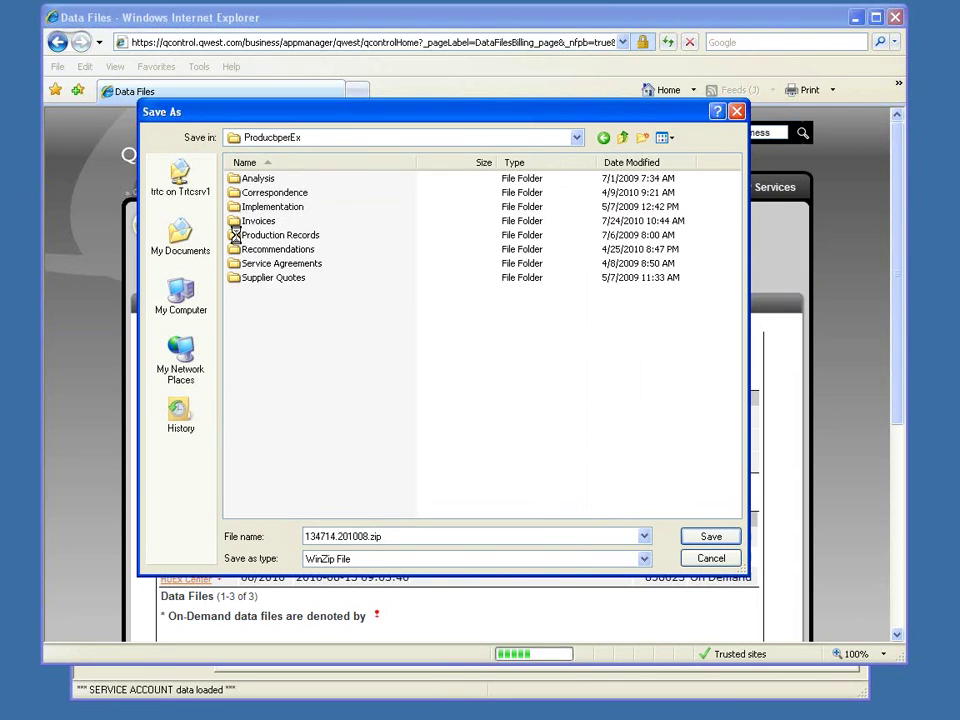
{"action": "double_click", "coordinate": [252, 235]}
{"action": "double_click", "coordinate": [252, 221]}
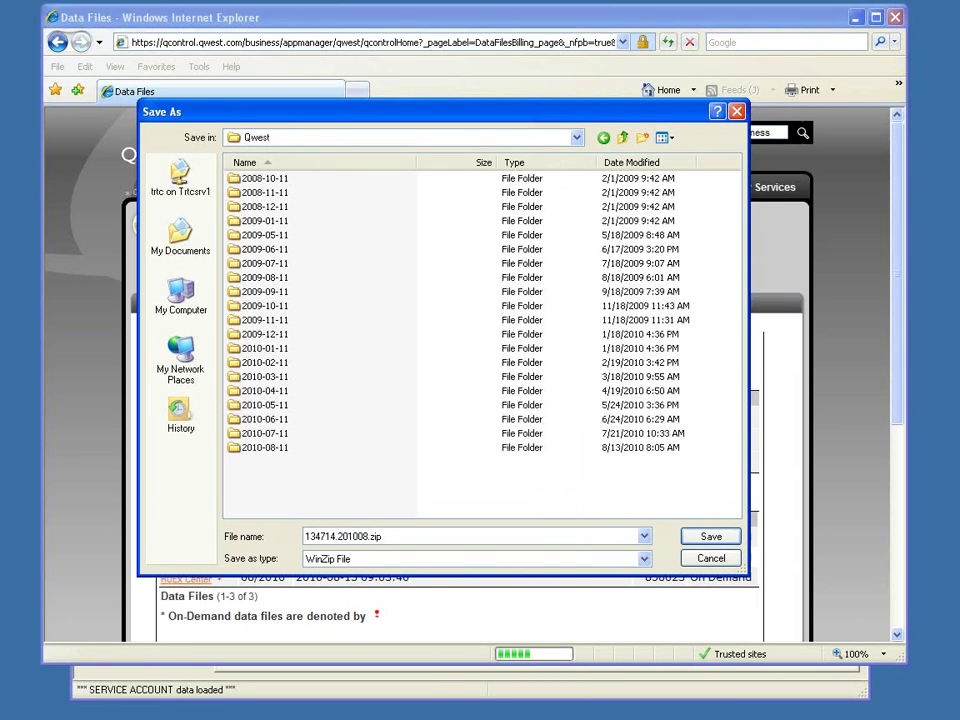
{"action": "double_click", "coordinate": [264, 447]}
{"action": "left_click", "coordinate": [705, 538]}
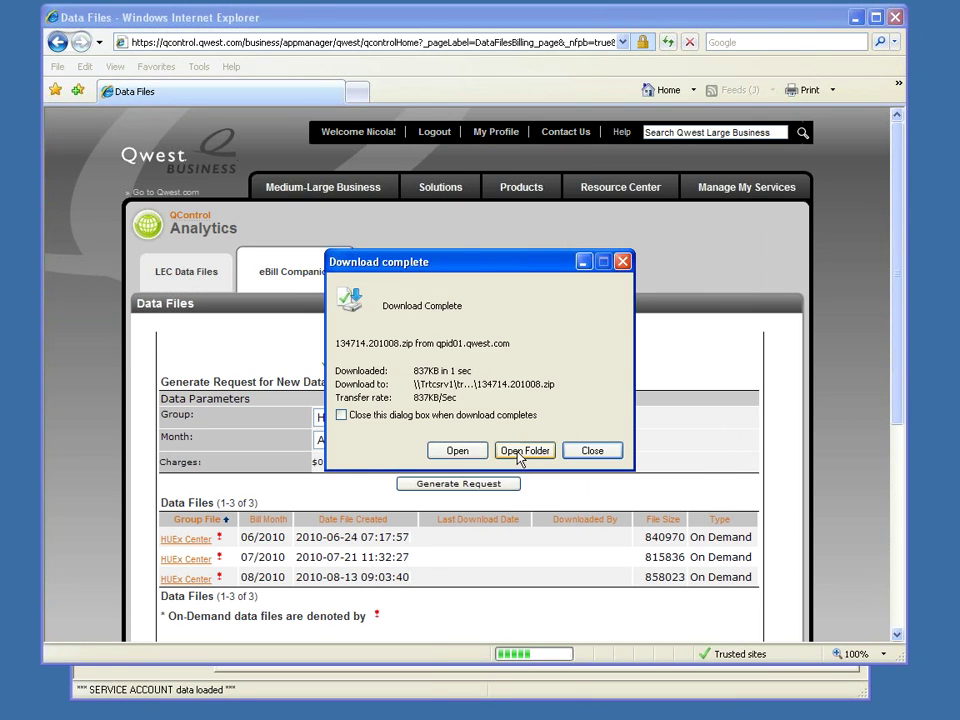
Step: Open the download's destination folder, inspect the files listed for 134714.201008.zip, and minimize the folder window
{"action": "left_click", "coordinate": [522, 451]}
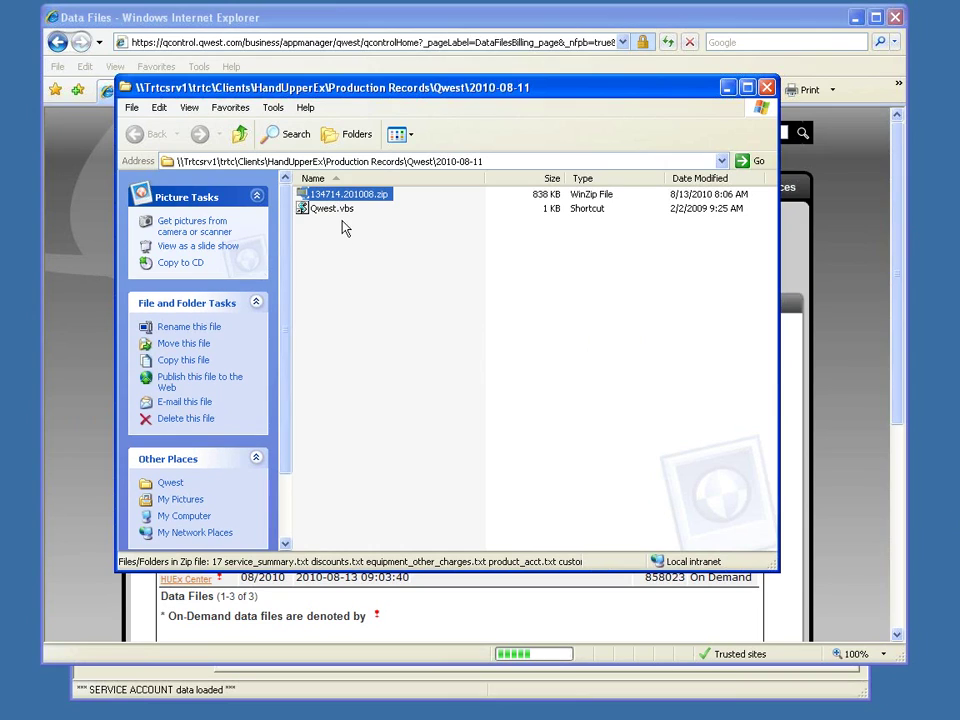
{"action": "mouse_move", "coordinate": [311, 203]}
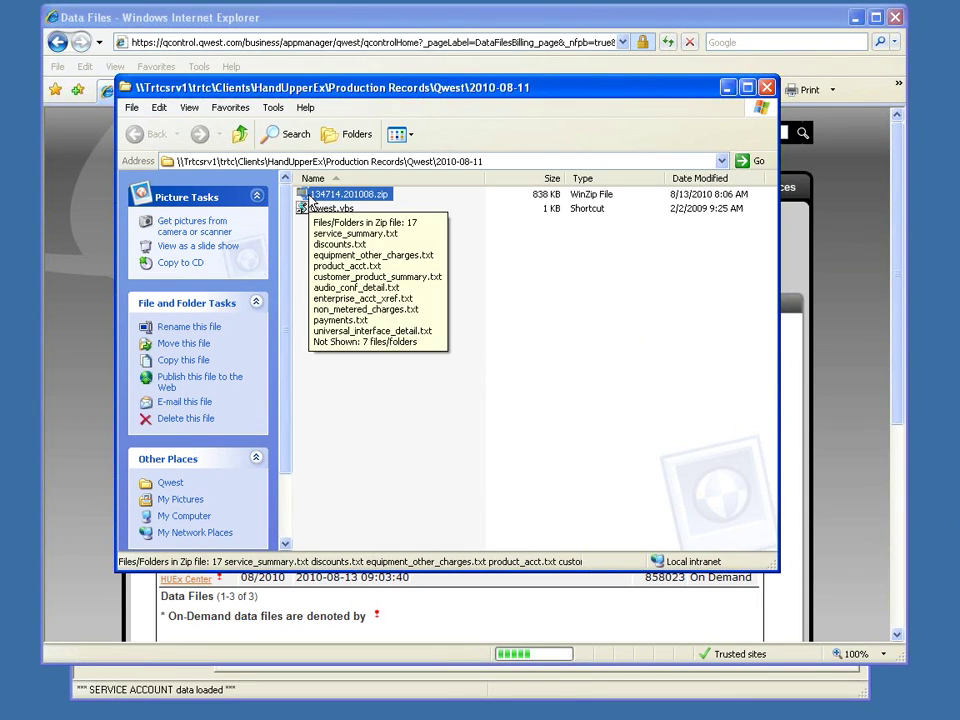
{"action": "left_click", "coordinate": [729, 88]}
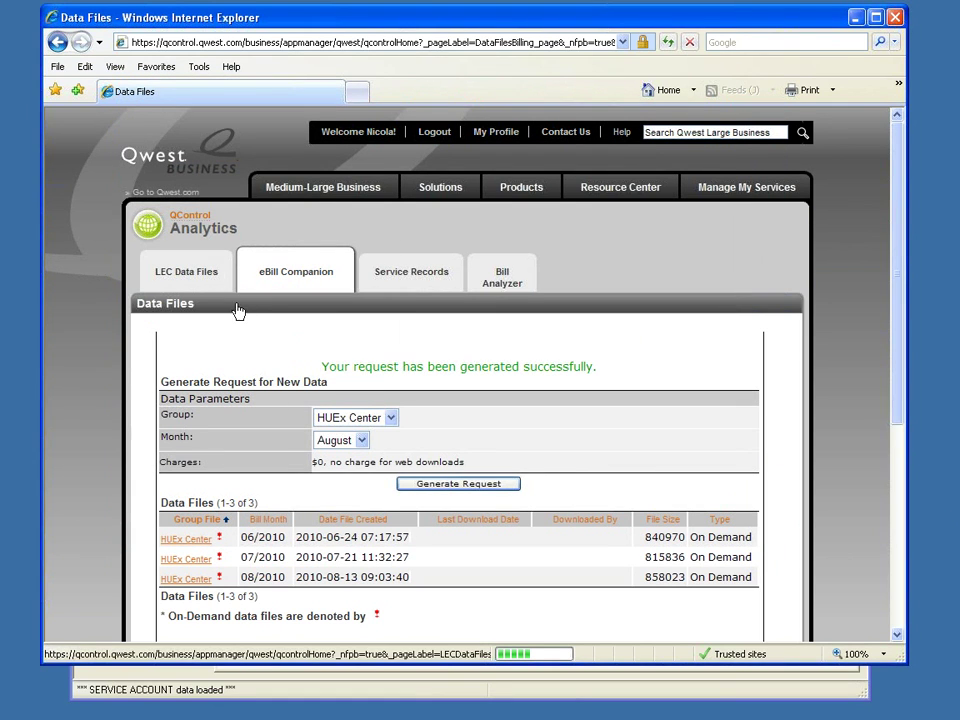
Step: From the QControl home page, open the Hand & UpperEx Center bill and submit a PDF bill copy request for invoice date 2010-08-11
{"action": "left_click", "coordinate": [187, 216]}
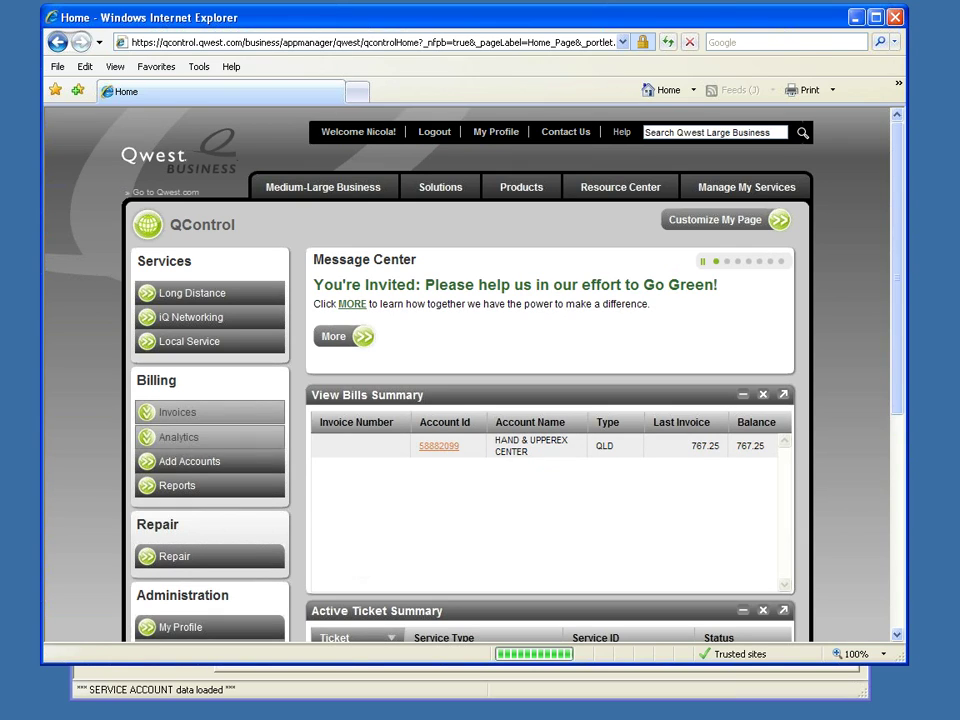
{"action": "left_click", "coordinate": [172, 414]}
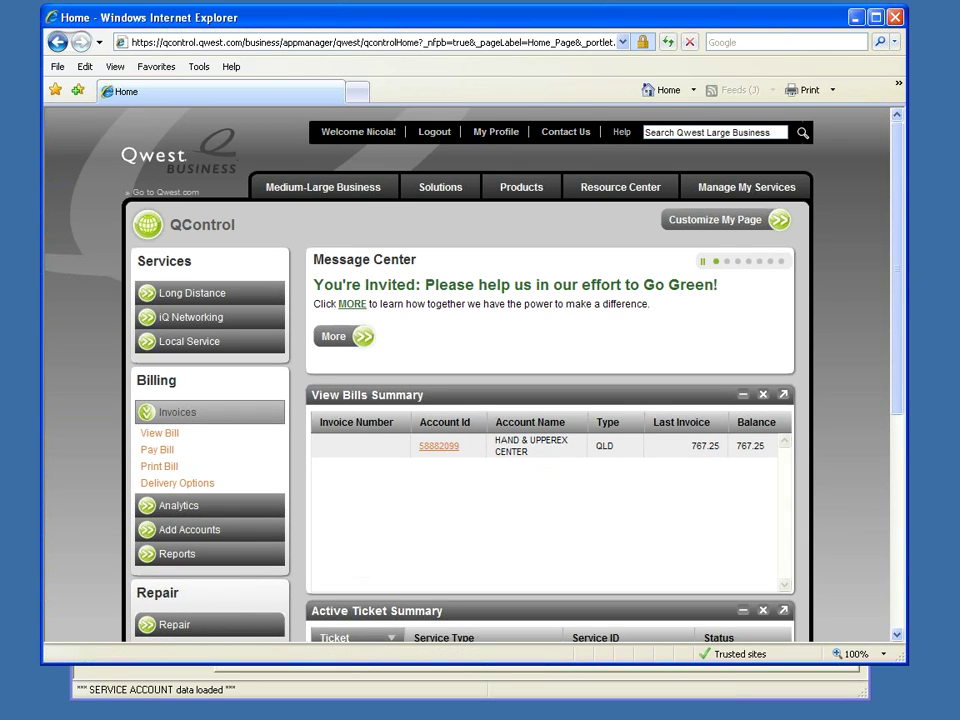
{"action": "left_click", "coordinate": [439, 447]}
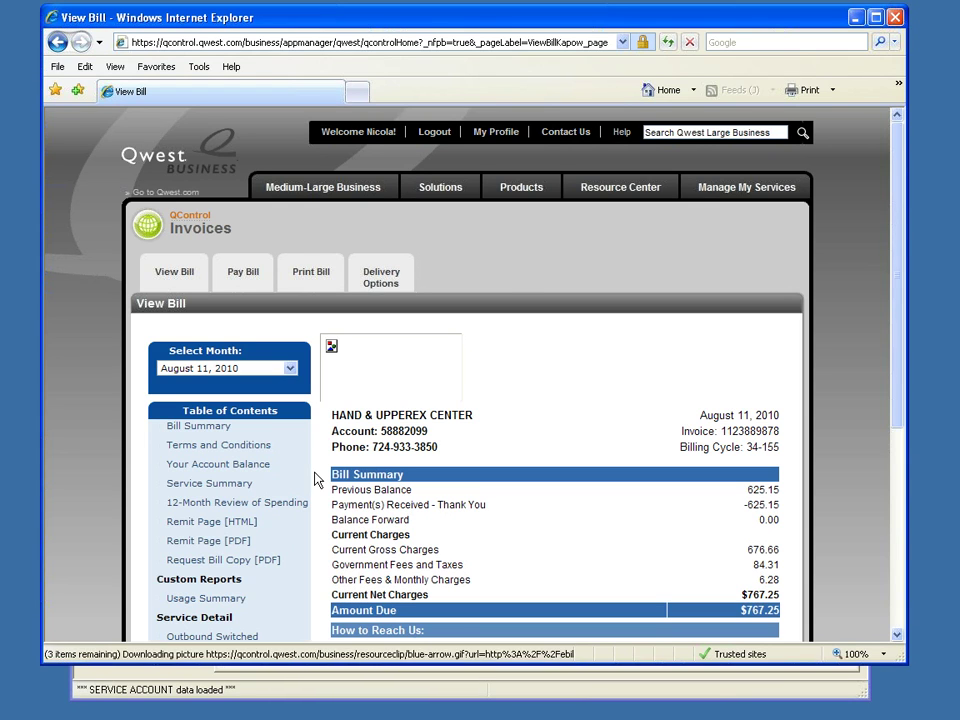
{"action": "left_click", "coordinate": [205, 563]}
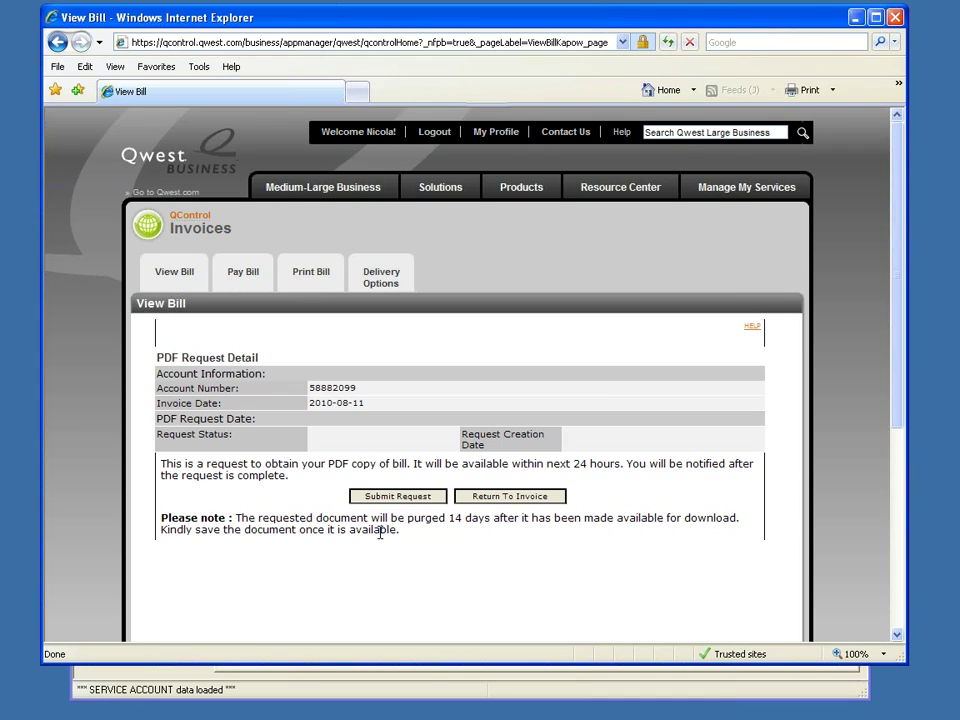
{"action": "left_click", "coordinate": [405, 498]}
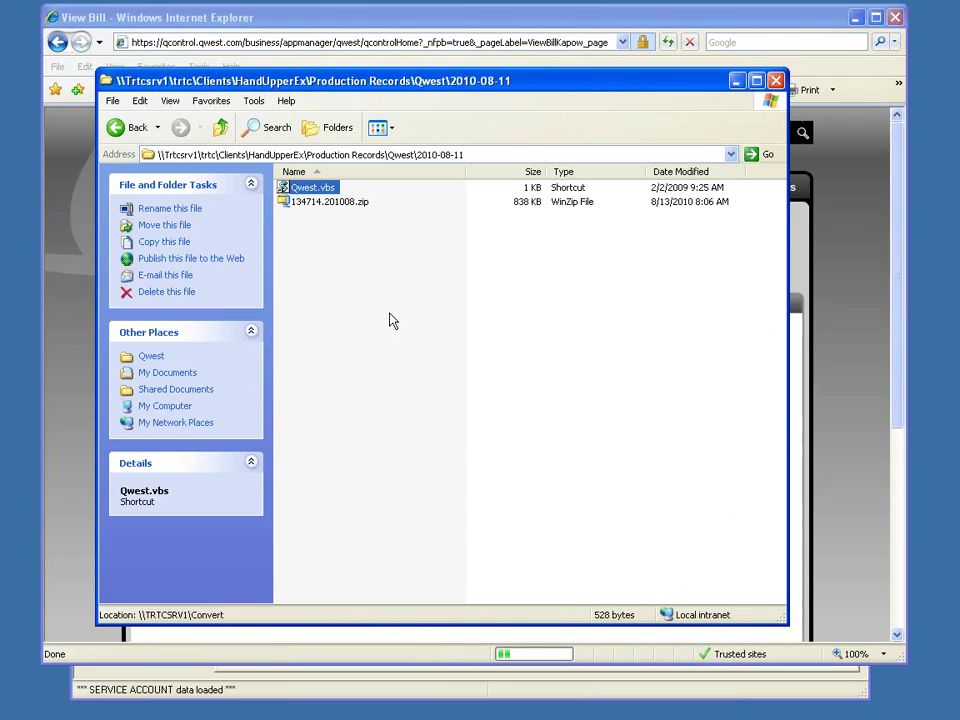
Step: In the 2010-08-11 folder, extract call_detail.txt from 134714.201008.zip into the same folder and close WinZip
{"action": "left_click", "coordinate": [290, 205]}
{"action": "double_click", "coordinate": [310, 203]}
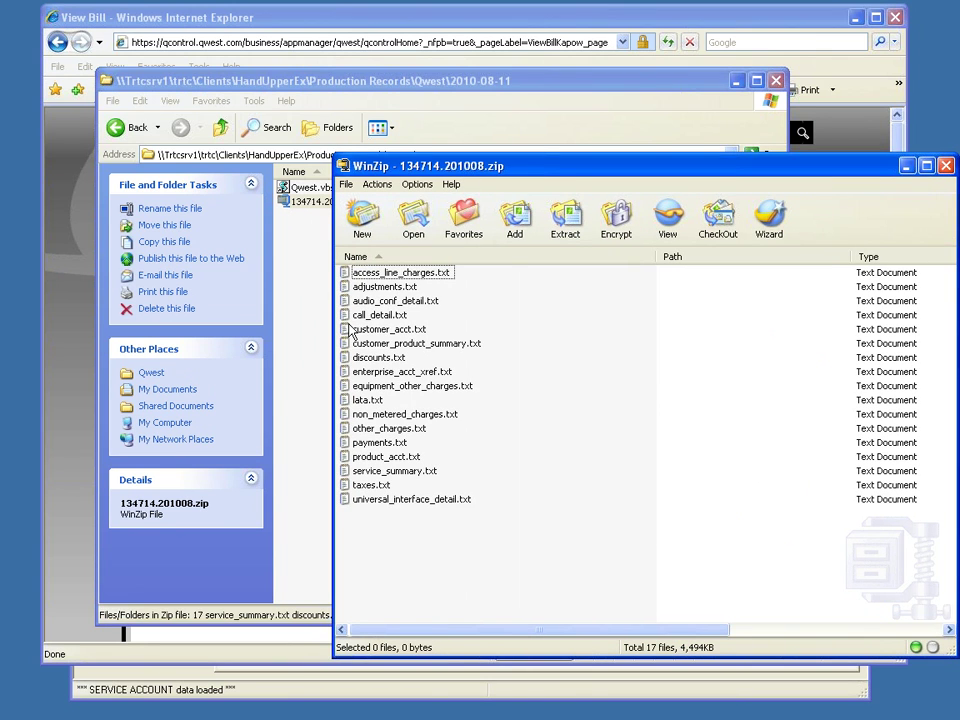
{"action": "left_click_drag", "start_coordinate": [362, 316], "coordinate": [302, 302]}
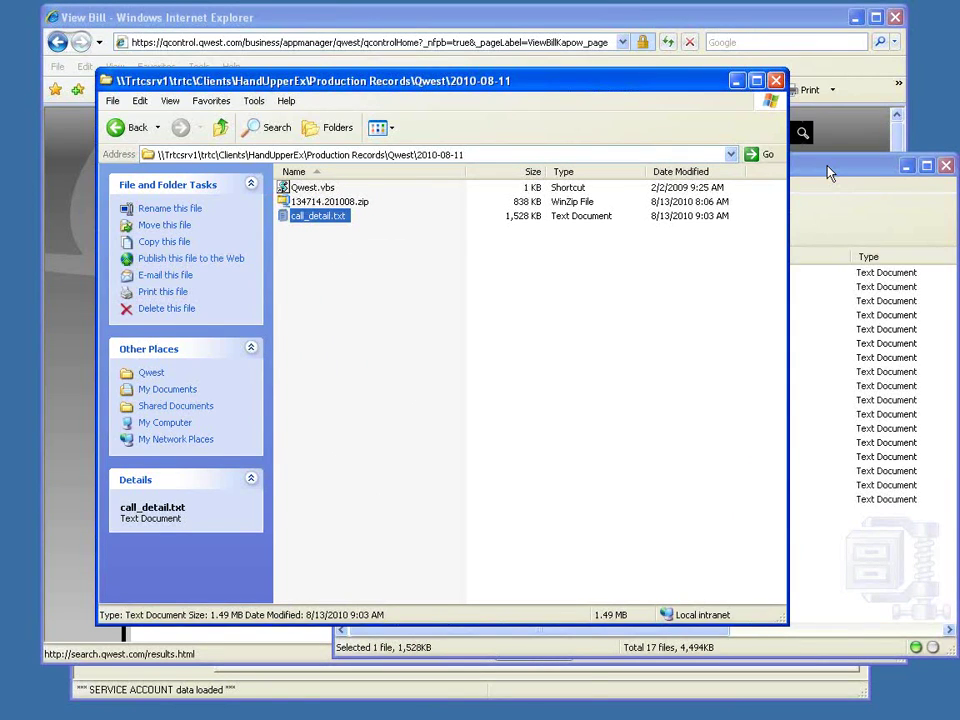
{"action": "left_click", "coordinate": [826, 171]}
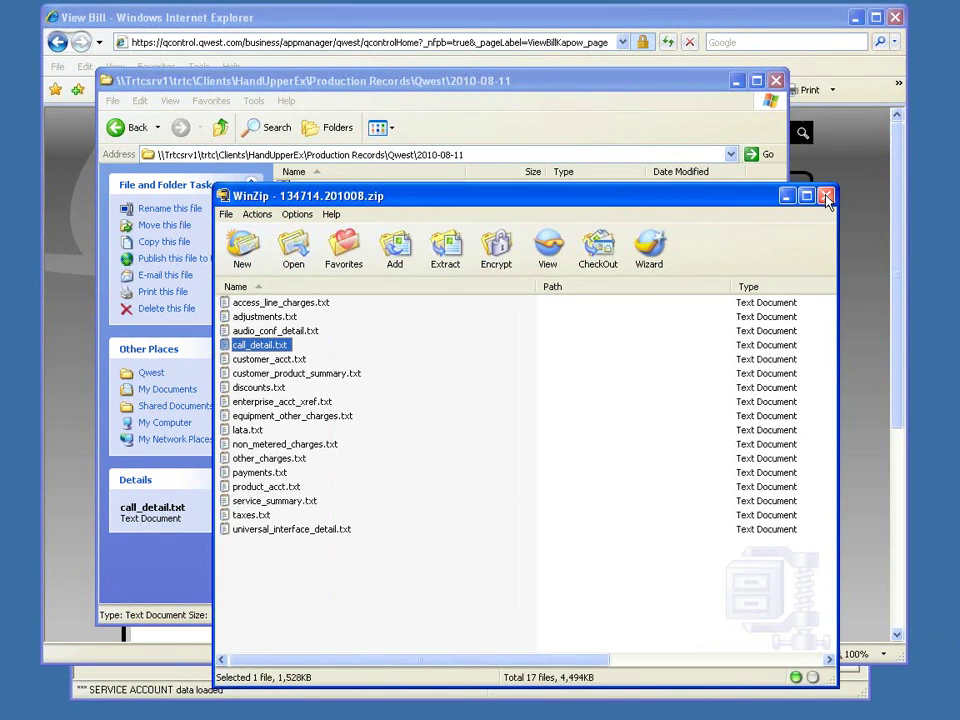
{"action": "left_click", "coordinate": [826, 197]}
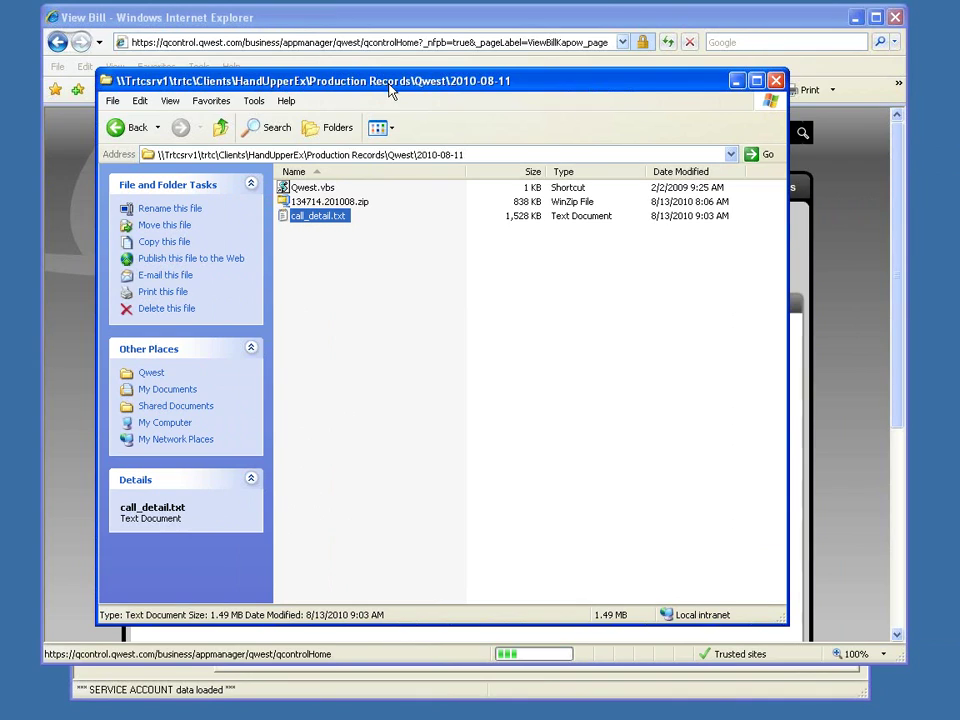
{"action": "left_click_drag", "start_coordinate": [390, 88], "coordinate": [397, 87]}
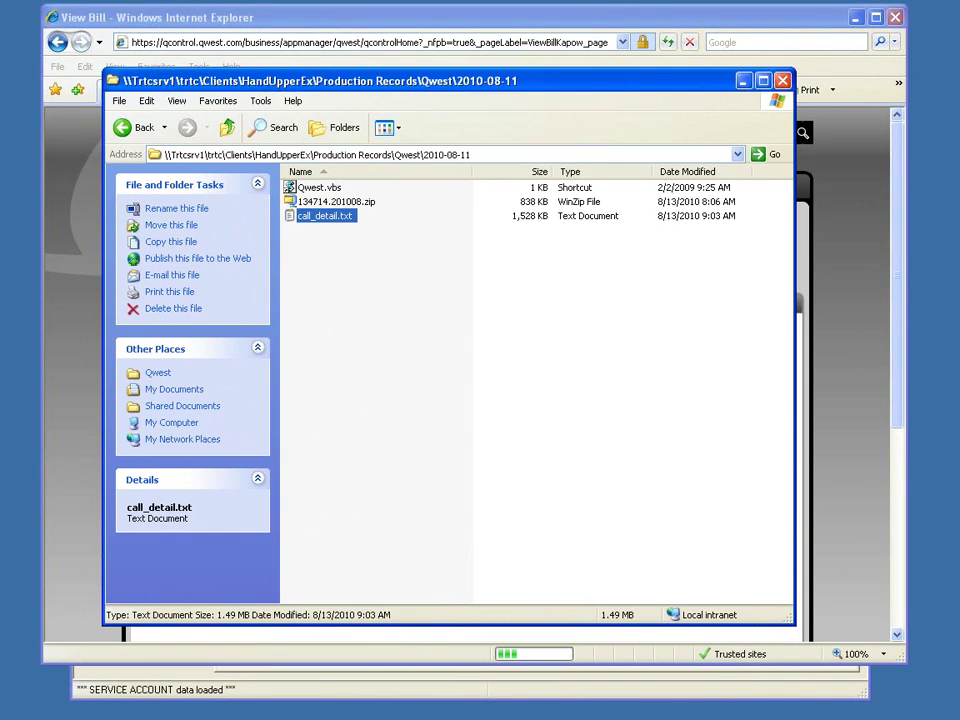
Step: Switch to TAMS, change the output file in the CDR import notes to 2010-08-11_call_detail_TAMS.csv, and save the service account
{"action": "key", "text": "alt+Tab"}
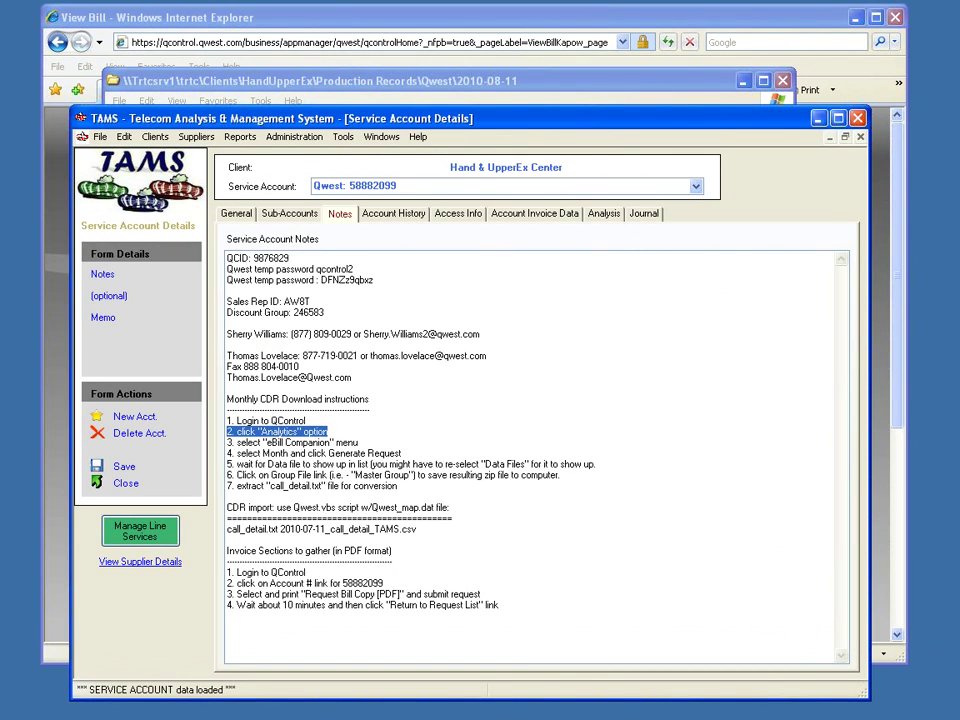
{"action": "left_click_drag", "start_coordinate": [228, 528], "coordinate": [340, 508]}
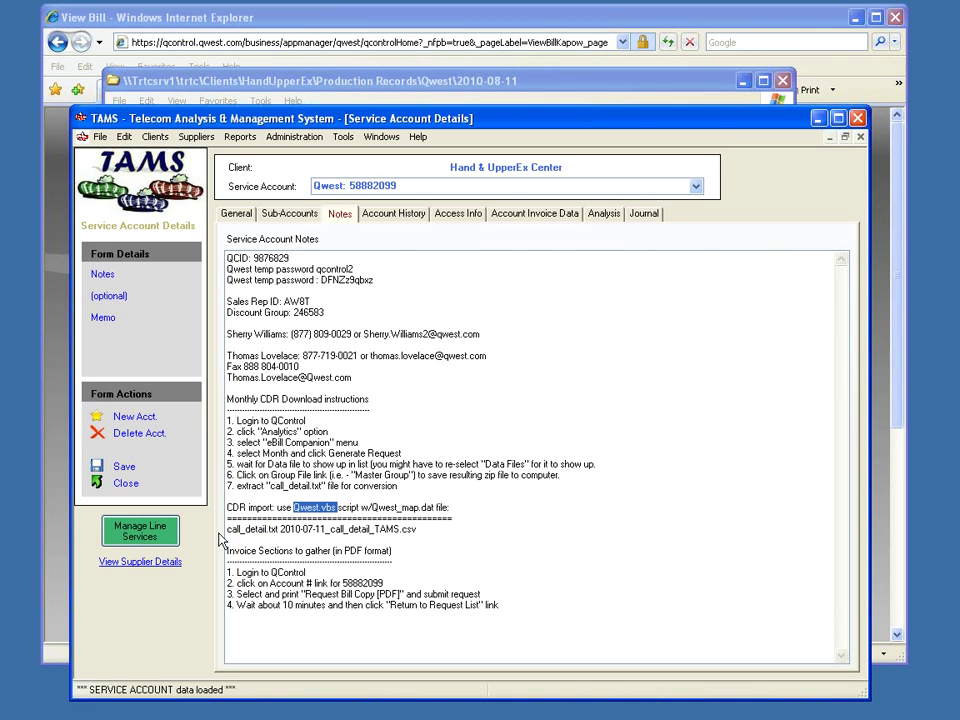
{"action": "left_click", "coordinate": [310, 530]}
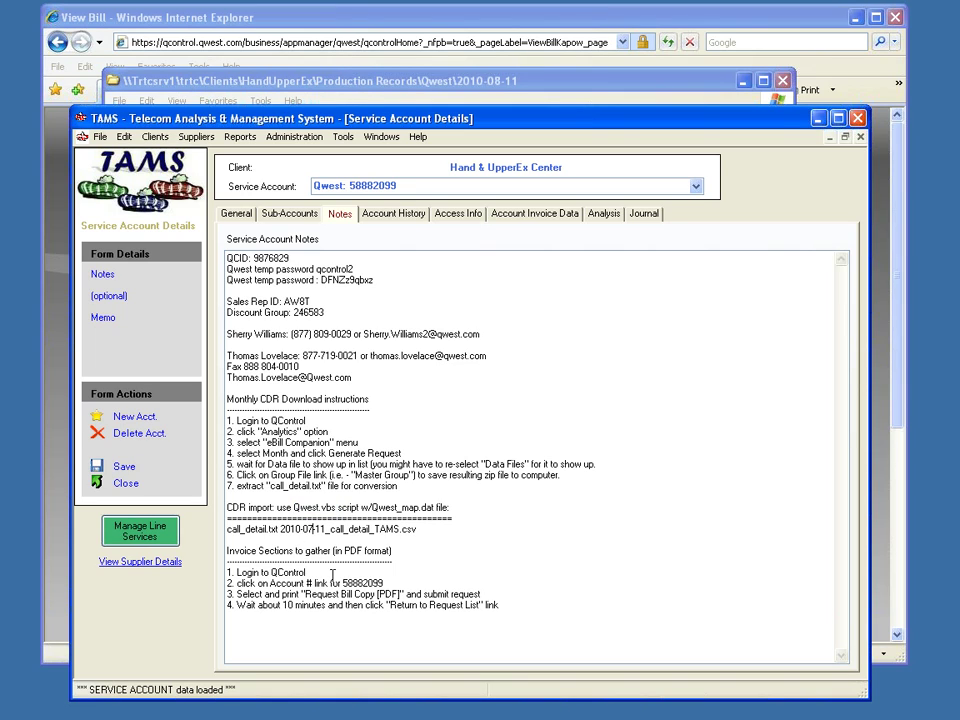
{"action": "key", "text": "BackSpace"}
{"action": "type", "text": "8"}
{"action": "left_click_drag", "start_coordinate": [417, 529], "coordinate": [315, 529]}
{"action": "key", "text": "shift+Home"}
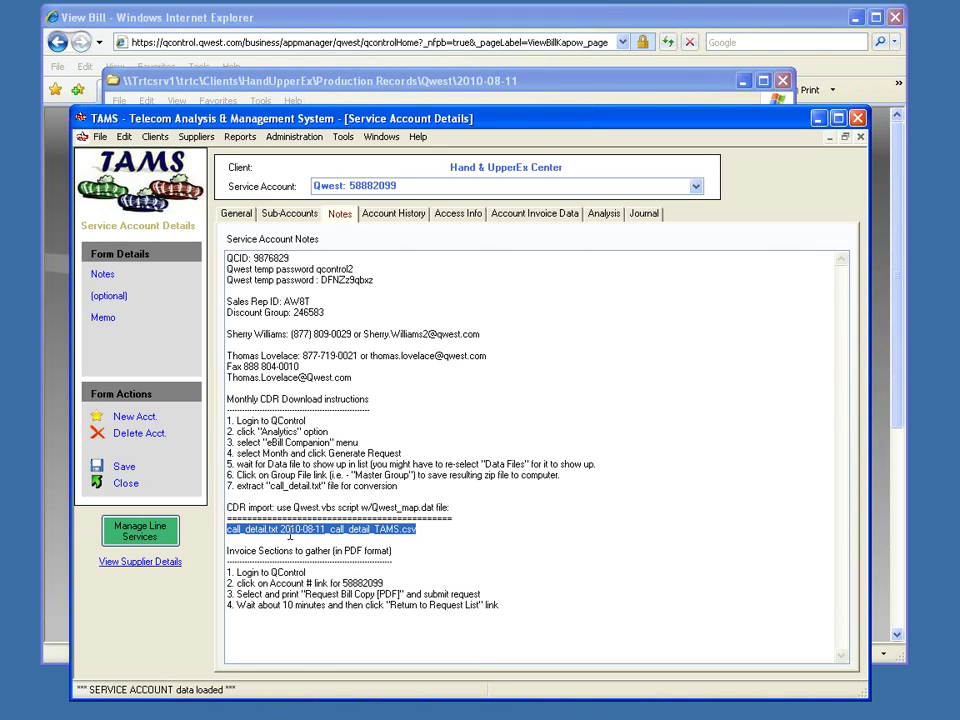
{"action": "left_click", "coordinate": [120, 468]}
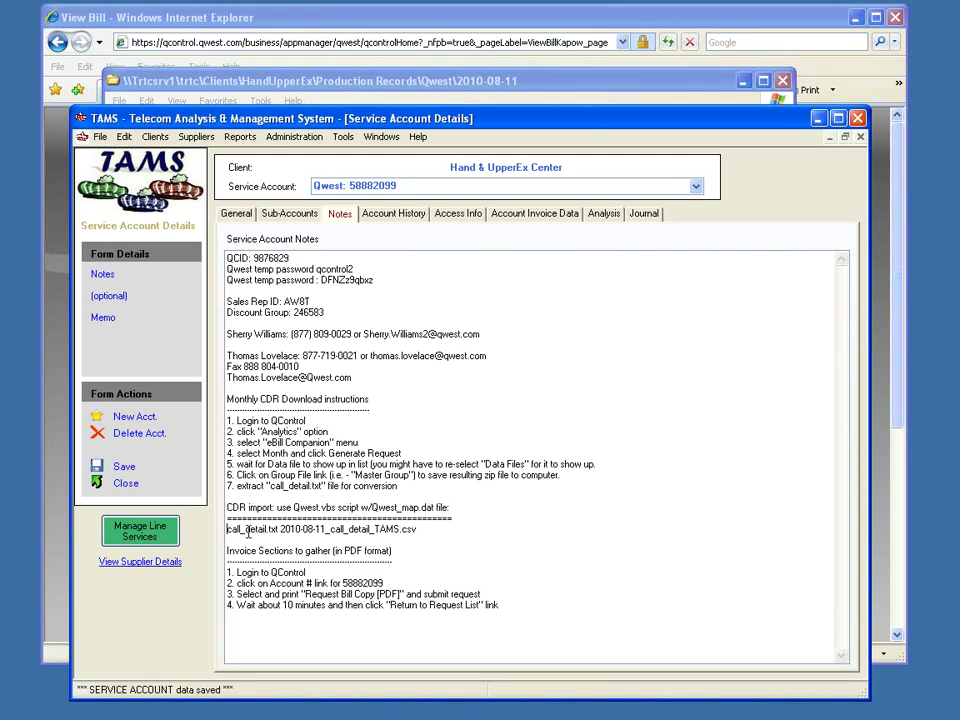
Step: Copy the line "call_detail.txt 2010-08-11_call_detail_TAMS.csv" from the service account notes
{"action": "left_click_drag", "start_coordinate": [227, 529], "coordinate": [416, 530]}
{"action": "key", "text": "ctrl+c"}
{"action": "right_click", "coordinate": [371, 534]}
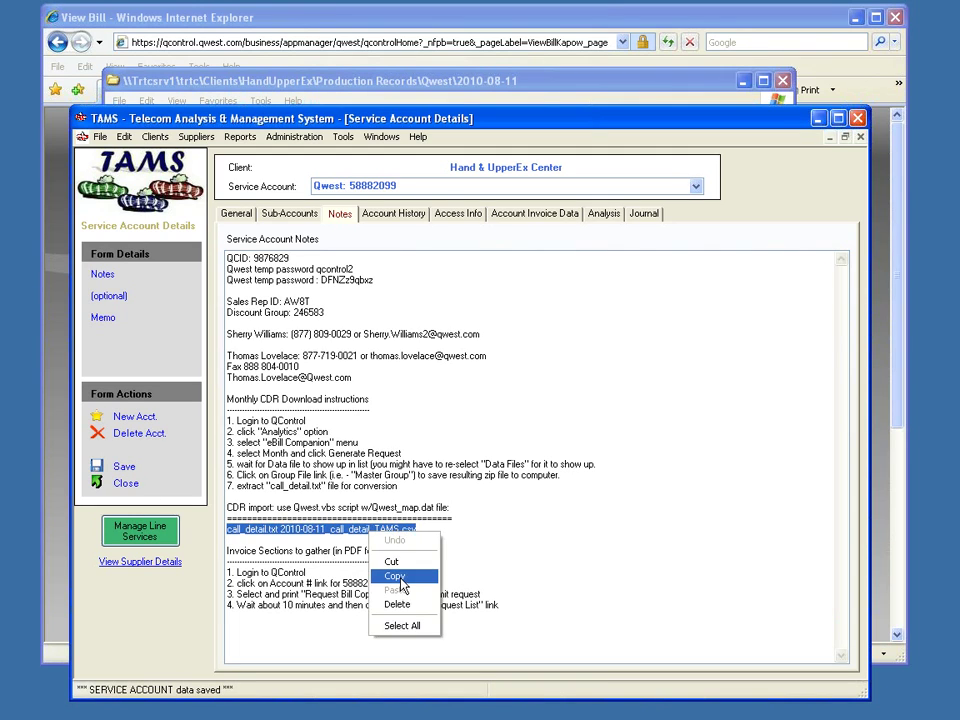
{"action": "left_click", "coordinate": [395, 576]}
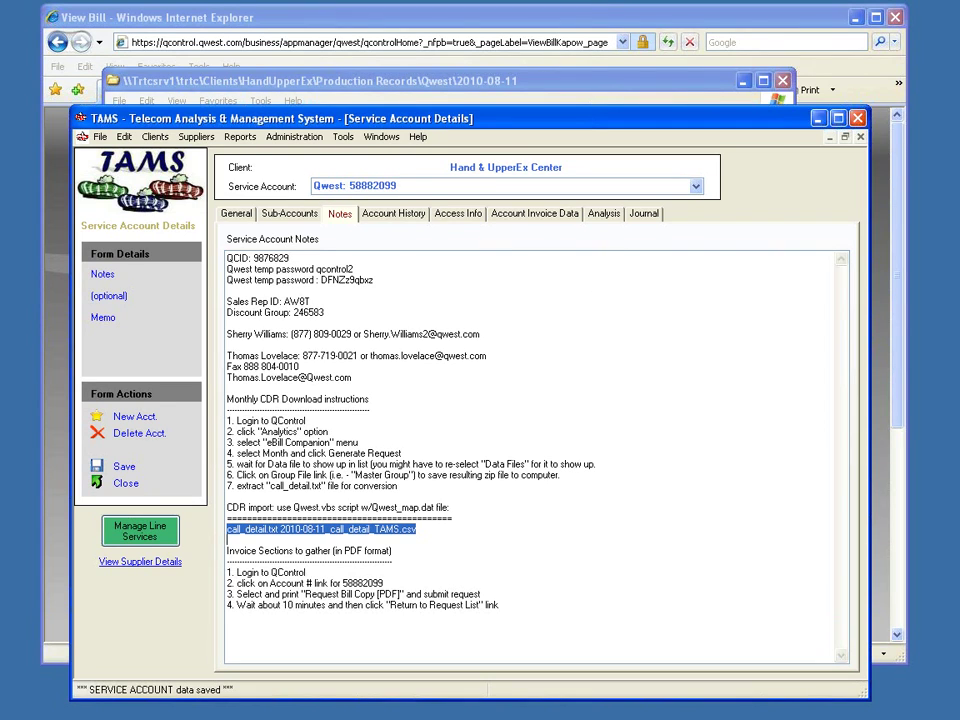
Step: Switch to the 2010-08-11 folder and run Qwest.vbs with the copied parameters to convert call_detail.txt into 2010-08-11_call_detail_TAMS.csv
{"action": "key", "text": "alt+Tab"}
{"action": "left_click", "coordinate": [305, 209]}
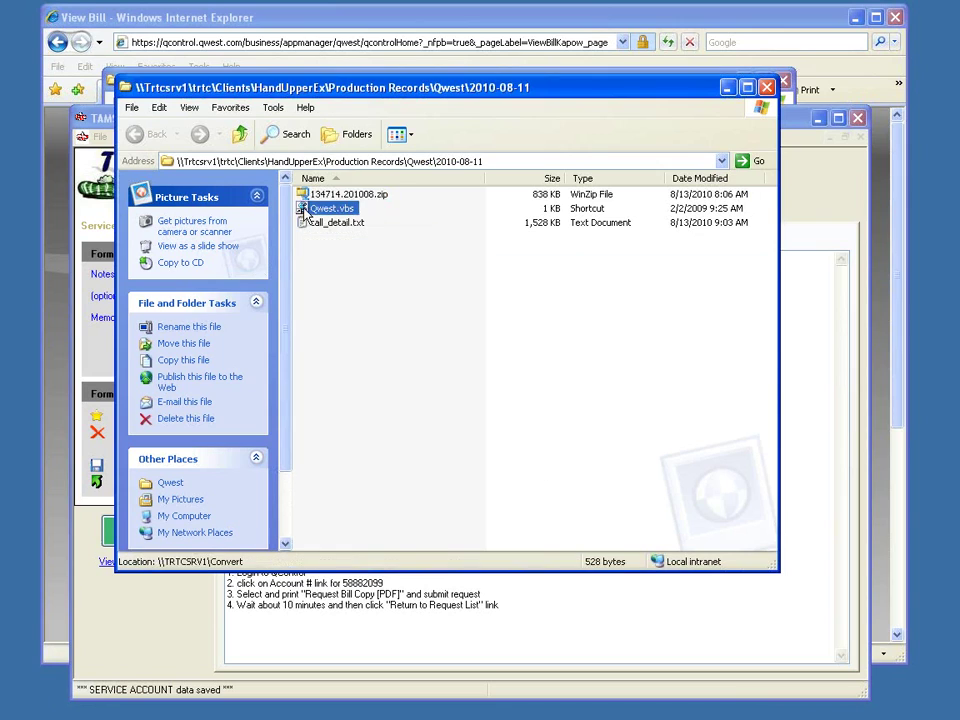
{"action": "double_click", "coordinate": [304, 211]}
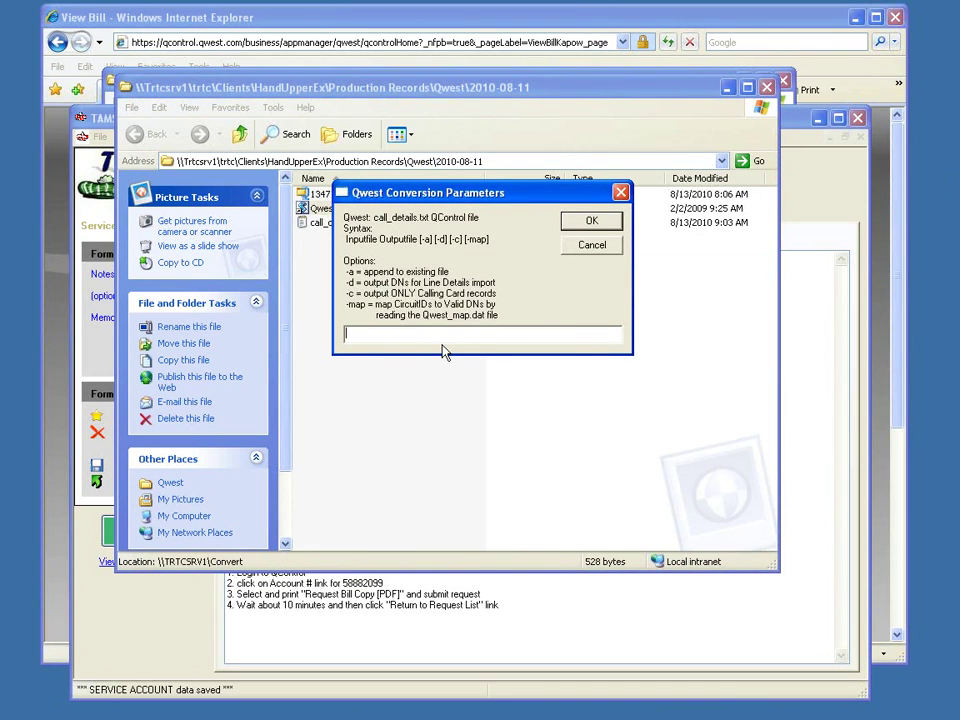
{"action": "right_click", "coordinate": [416, 334]}
{"action": "left_click", "coordinate": [462, 392]}
{"action": "left_click", "coordinate": [585, 224]}
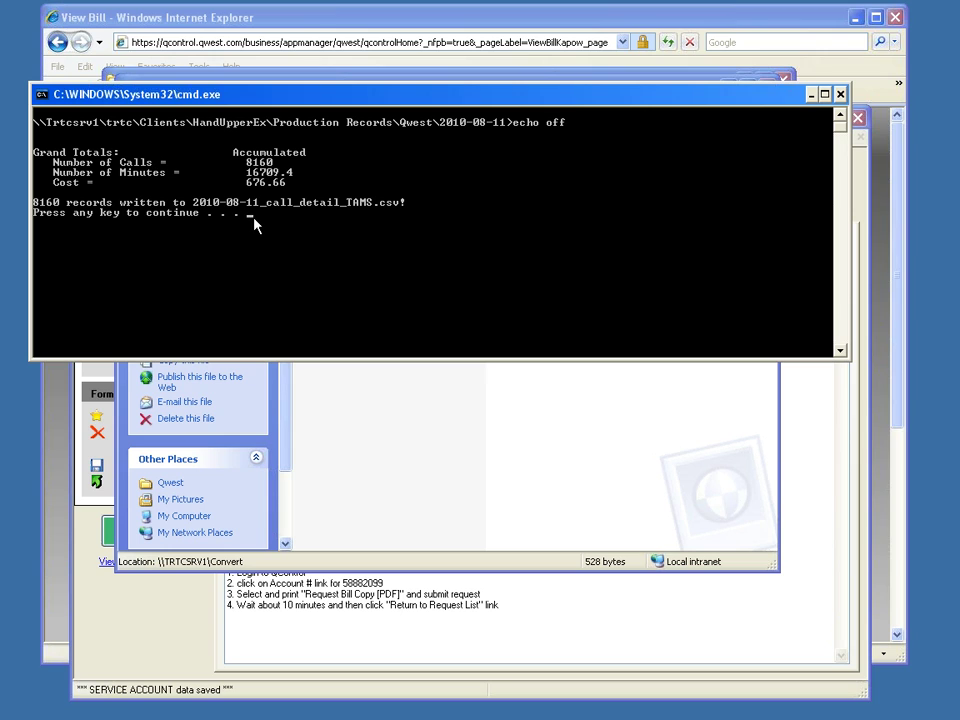
{"action": "key", "text": "Return"}
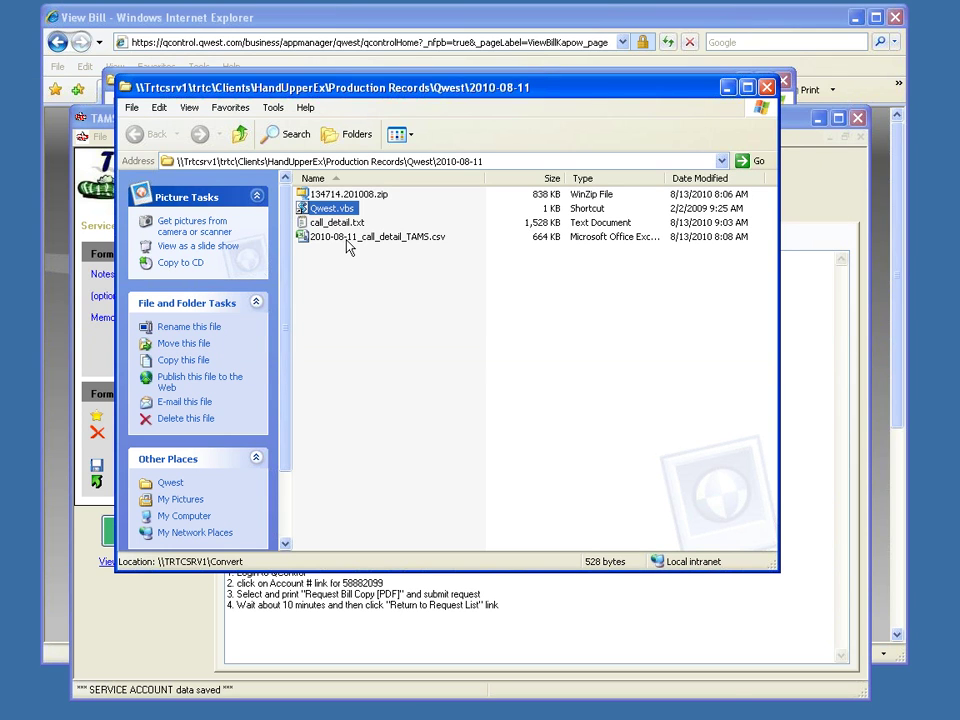
{"action": "left_click", "coordinate": [378, 237]}
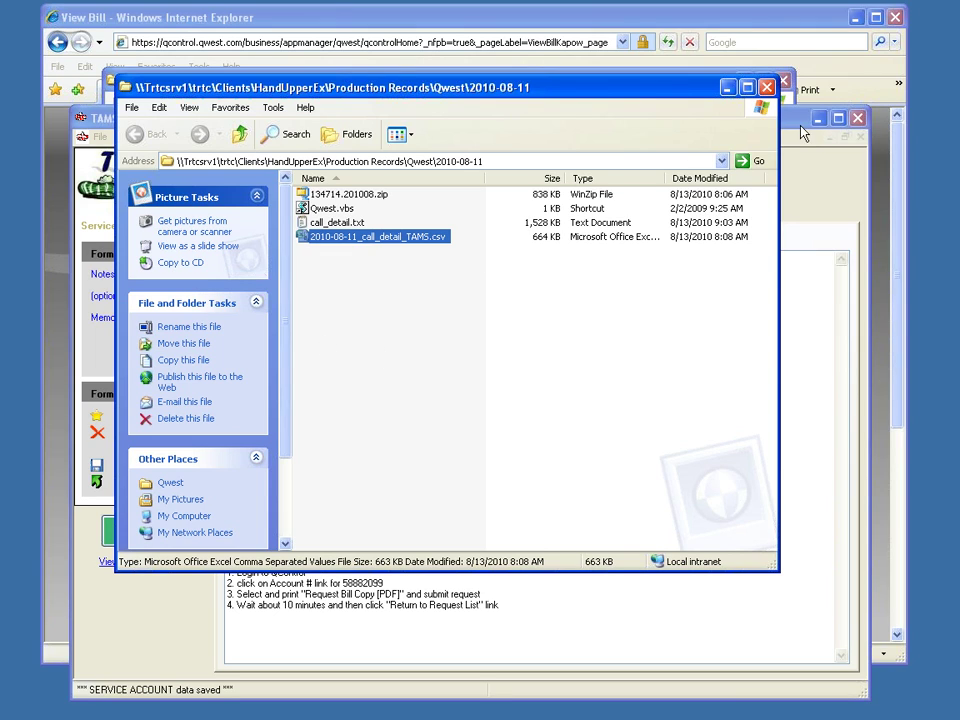
Step: Minimize the folder and TAMS windows, return to the QControl browser page and display the View Bill account list
{"action": "left_click", "coordinate": [728, 90]}
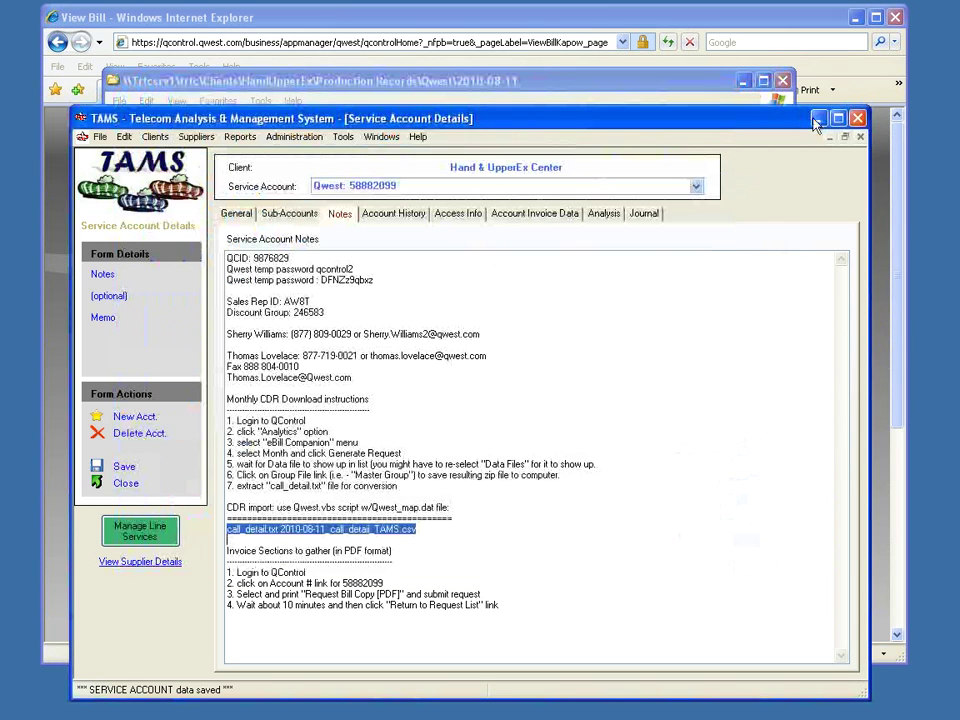
{"action": "left_click", "coordinate": [818, 119]}
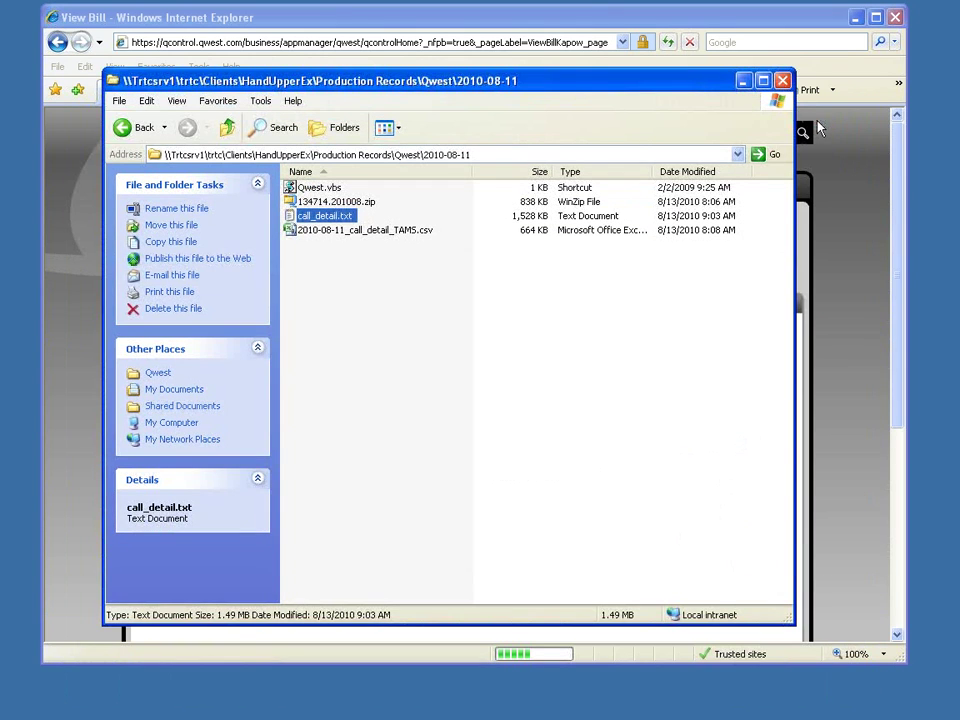
{"action": "left_click", "coordinate": [740, 82]}
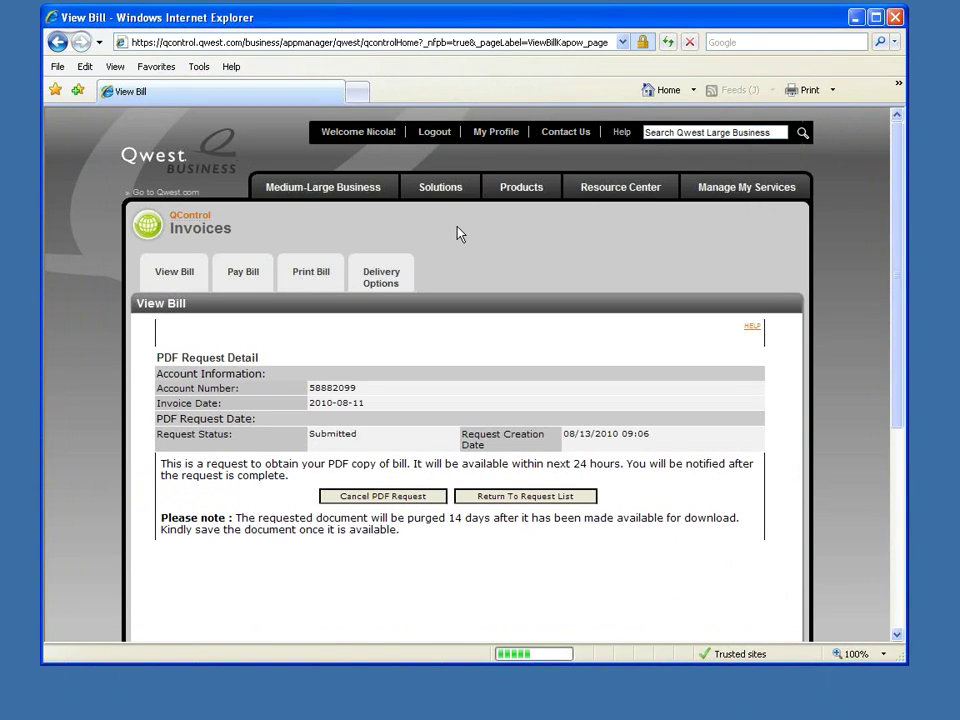
{"action": "left_click", "coordinate": [310, 276]}
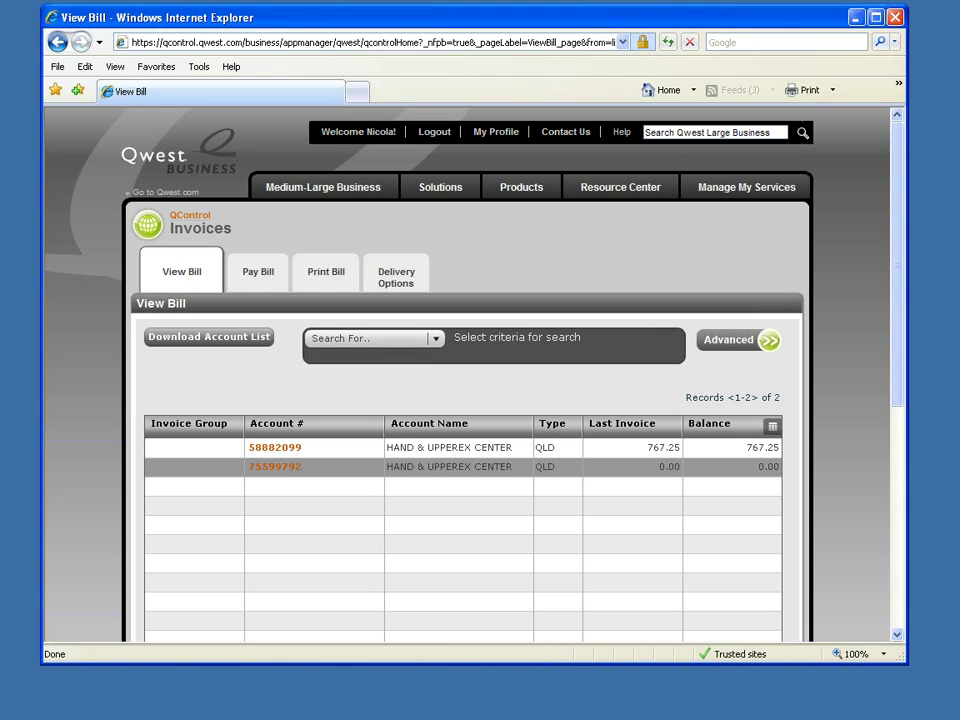
Step: Switch to TAMS and examine the monthly total costs of the Qwest account's existing billing cycles in the account invoice data
{"action": "key", "text": "alt+Tab"}
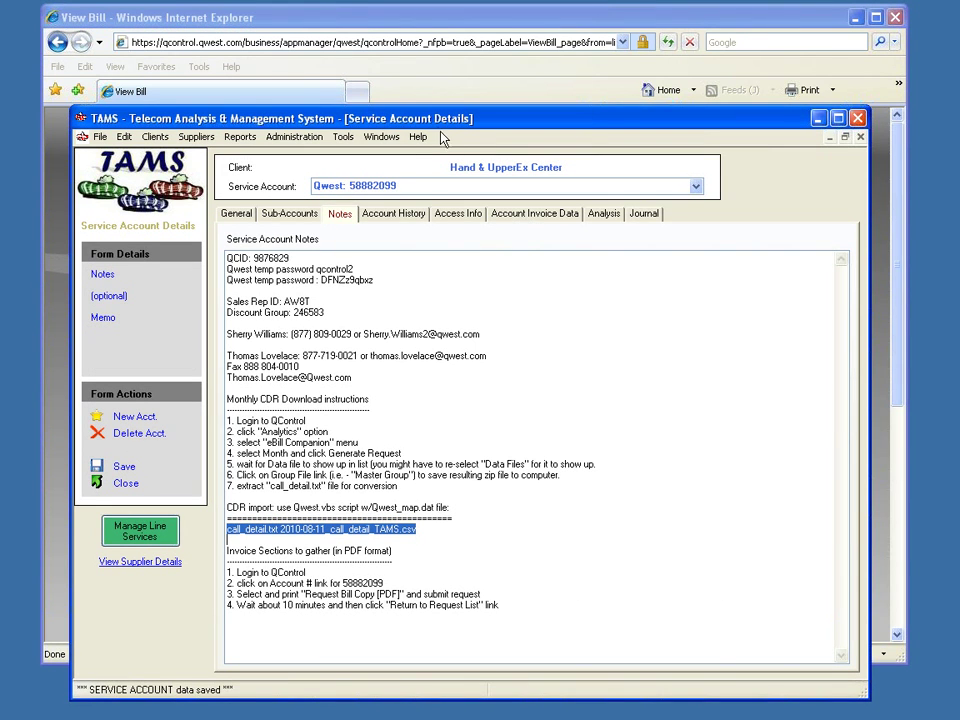
{"action": "left_click", "coordinate": [540, 224]}
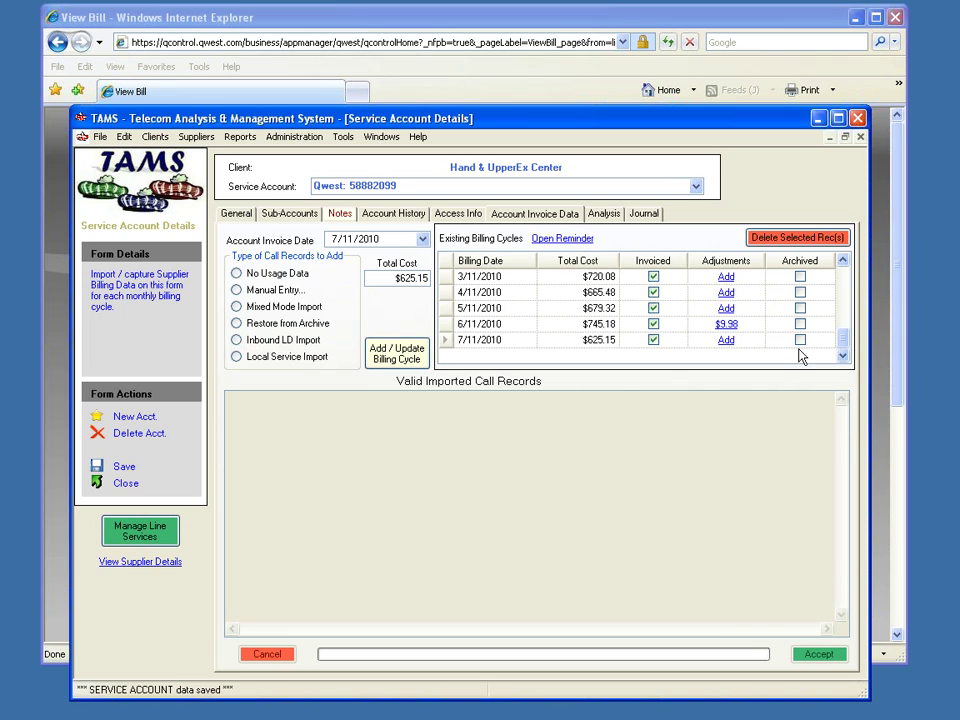
{"action": "mouse_move", "coordinate": [842, 339]}
{"action": "left_mouse_down"}
{"action": "mouse_move", "coordinate": [840, 277]}
{"action": "mouse_move", "coordinate": [840, 345]}
{"action": "left_mouse_up"}
{"action": "left_click", "coordinate": [594, 279]}
{"action": "left_click", "coordinate": [598, 292]}
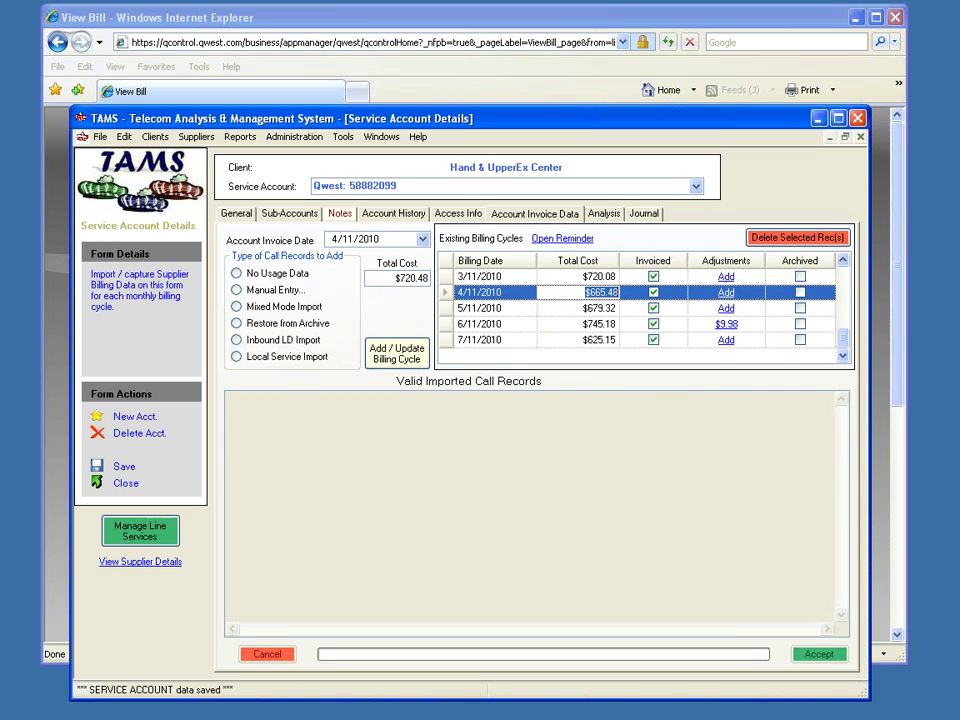
{"action": "left_click", "coordinate": [598, 308]}
{"action": "left_click", "coordinate": [598, 324]}
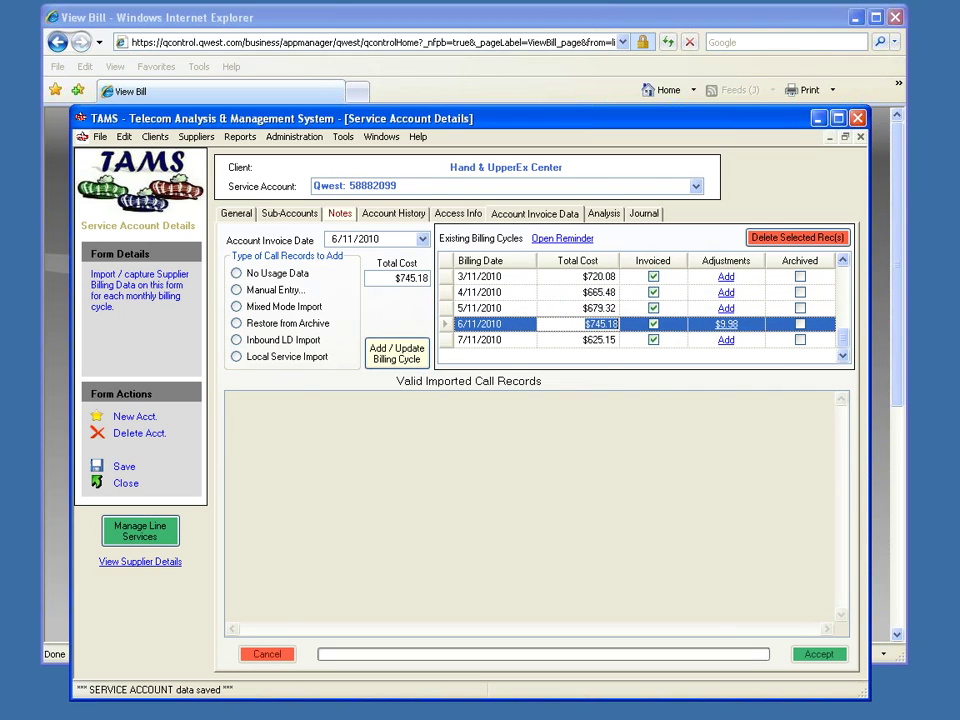
{"action": "left_click", "coordinate": [598, 340]}
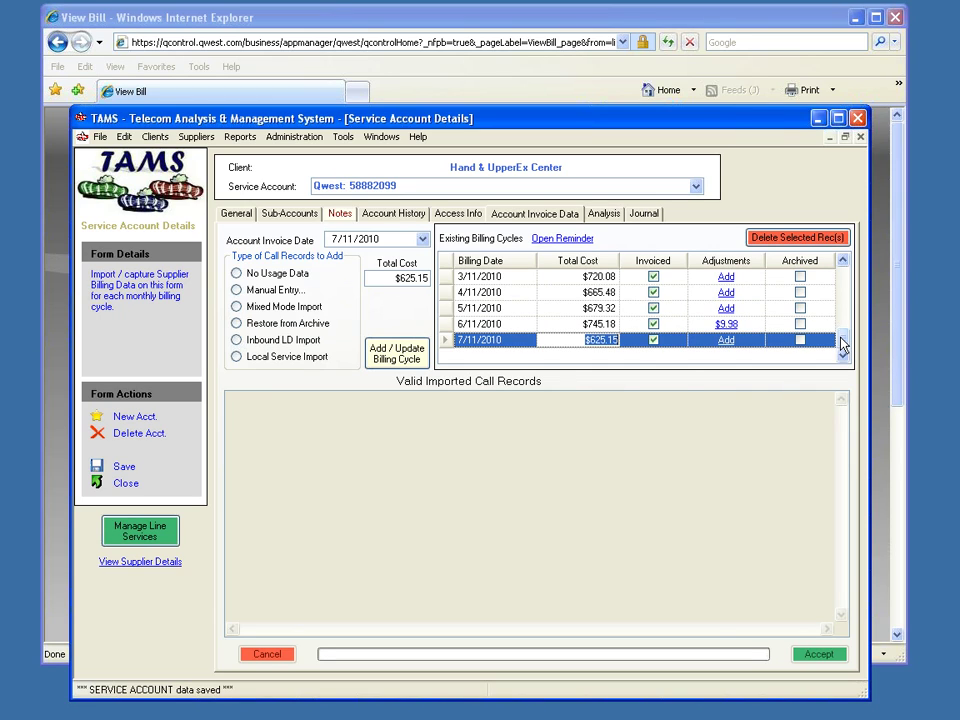
{"action": "scroll", "coordinate": [842, 340], "scroll_direction": "up", "scroll_amount": 2}
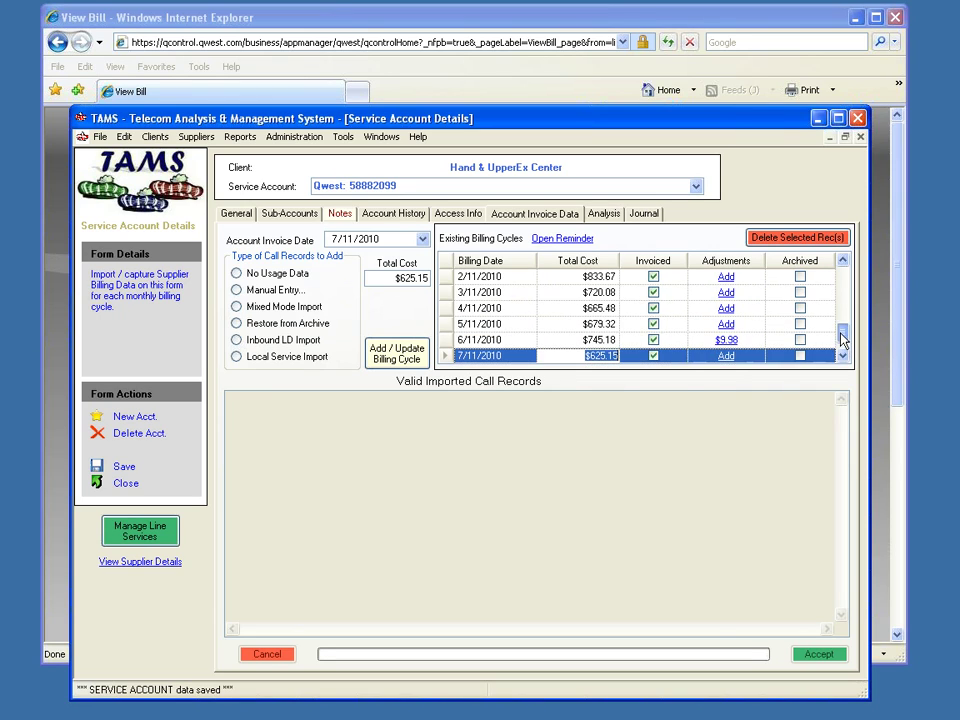
{"action": "scroll", "coordinate": [842, 338], "scroll_direction": "down", "scroll_amount": 2}
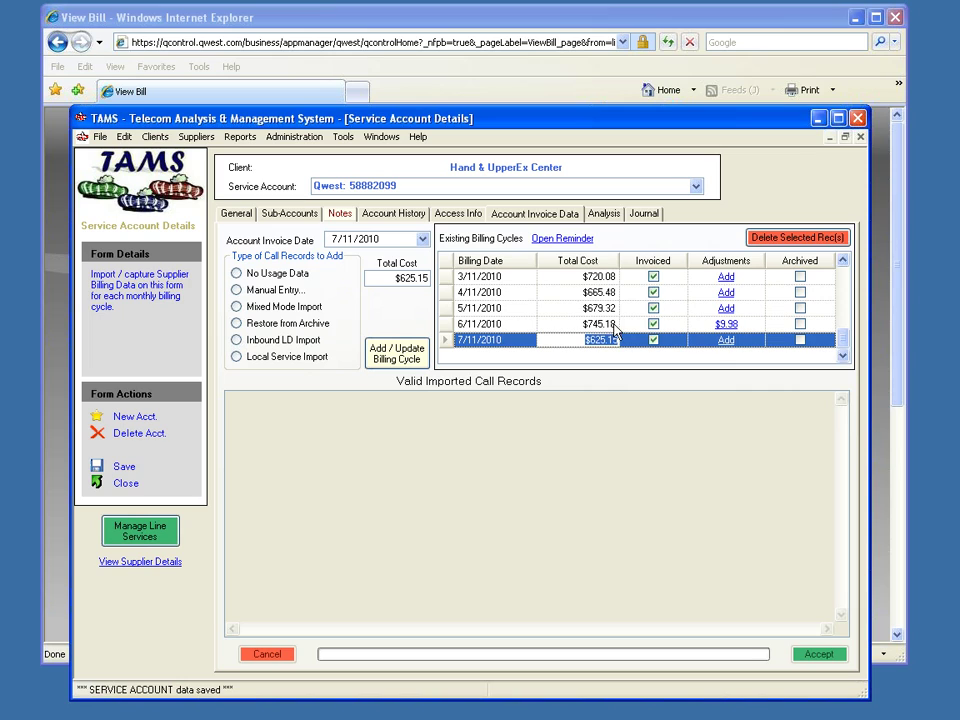
{"action": "scroll", "coordinate": [843, 340], "scroll_direction": "up", "scroll_amount": 1}
{"action": "scroll", "coordinate": [843, 340], "scroll_direction": "up", "scroll_amount": 1}
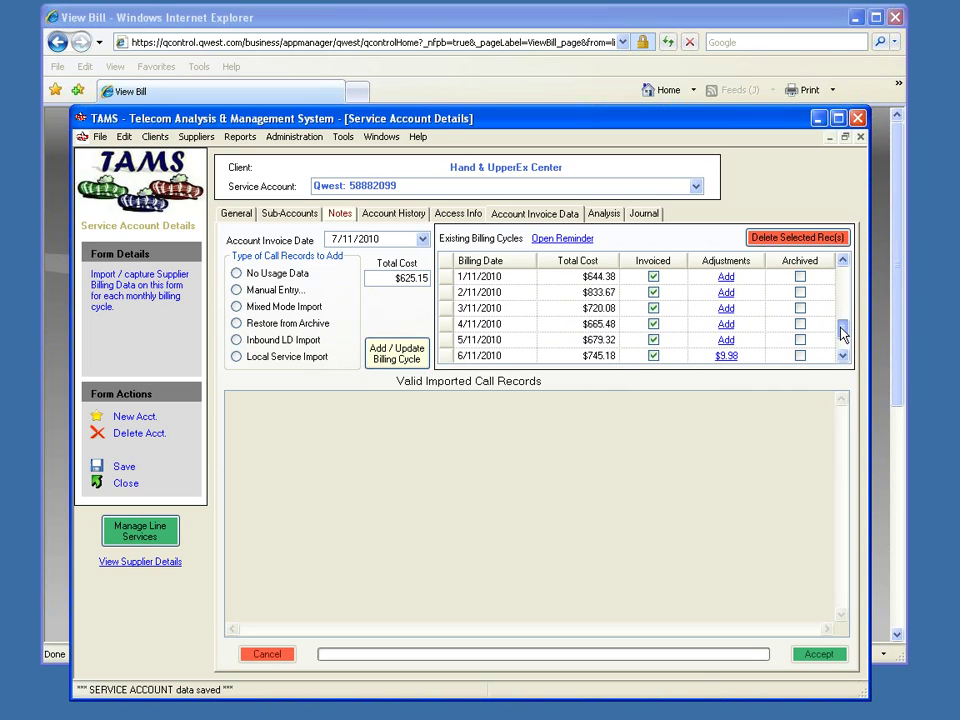
{"action": "left_click", "coordinate": [598, 293]}
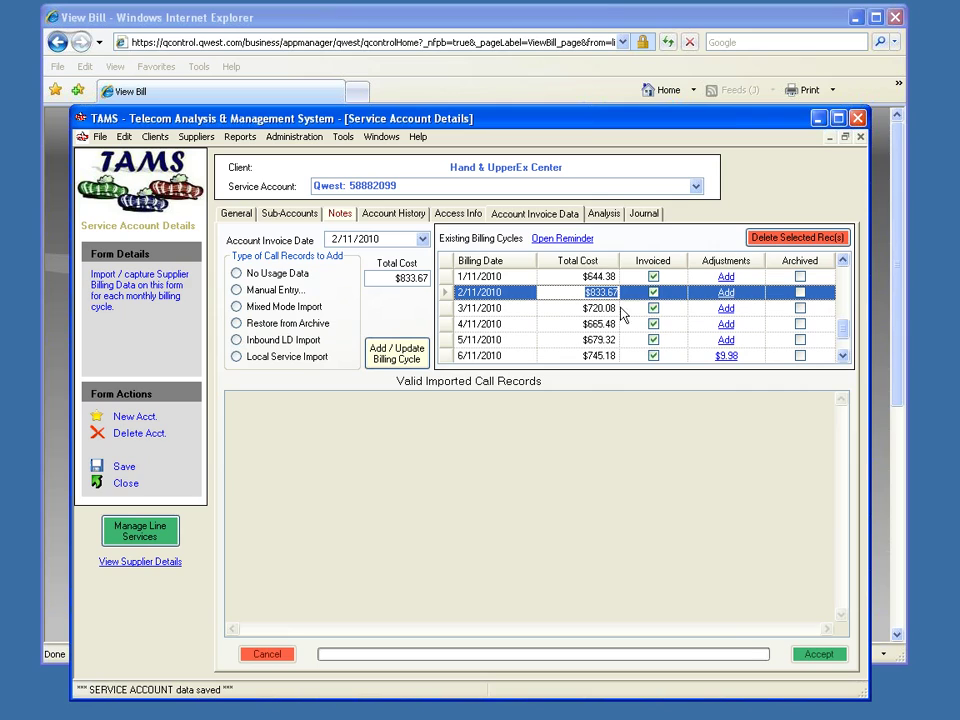
{"action": "left_click_drag", "start_coordinate": [843, 336], "coordinate": [843, 313]}
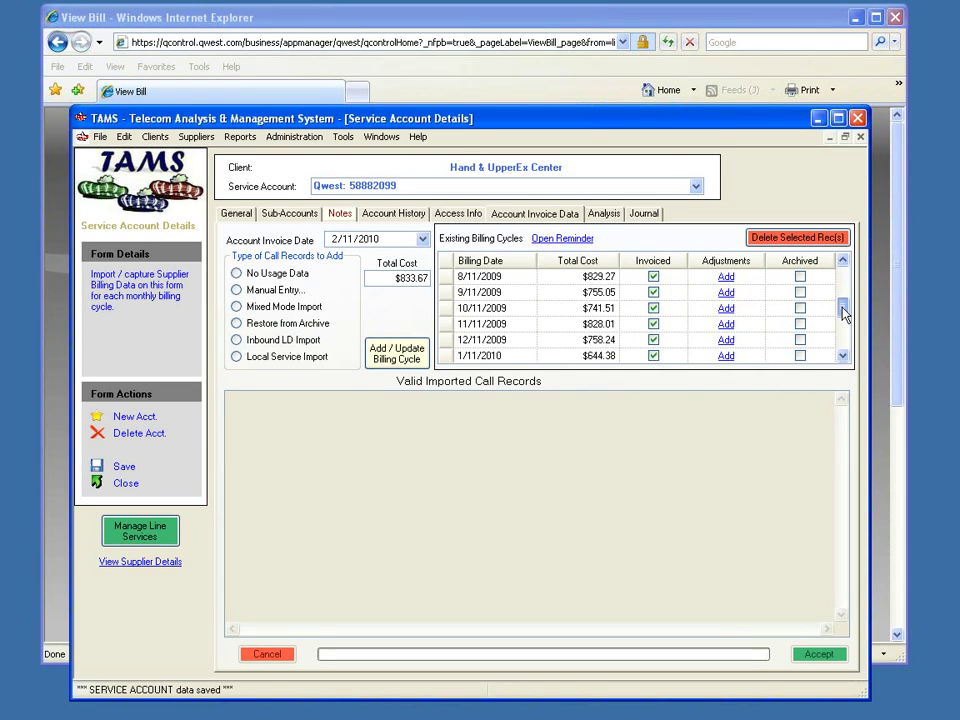
{"action": "left_click_drag", "start_coordinate": [843, 313], "coordinate": [846, 347]}
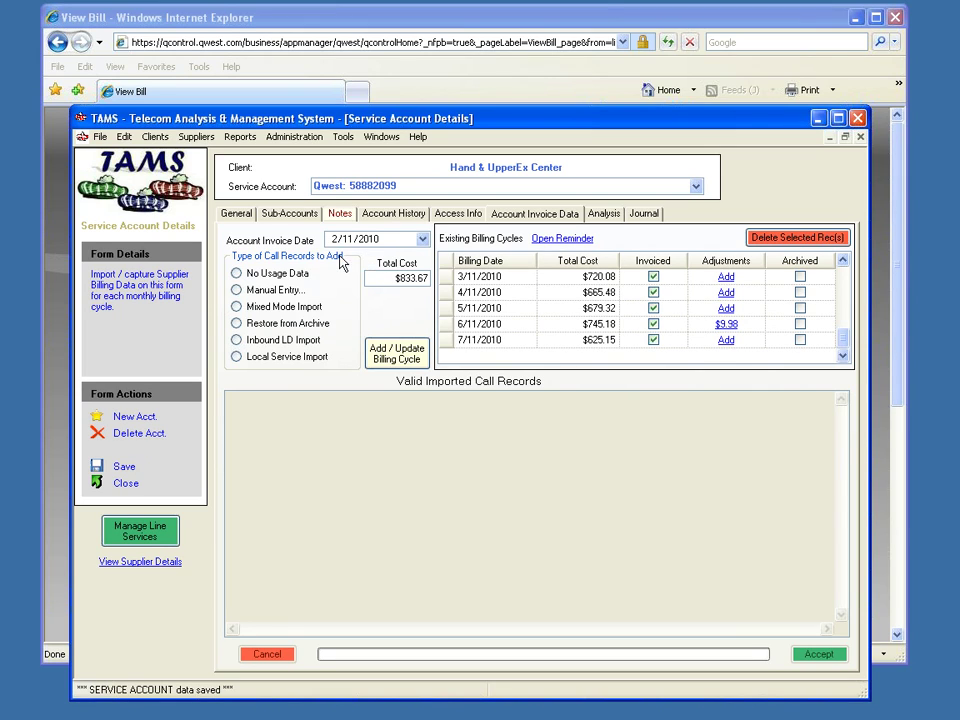
Step: Starting from the 7/11/2010 billing cycle, set the invoice date to 8/11/2010, the total cost to $767.25 and the record type to Mixed Mode Import
{"action": "left_click", "coordinate": [438, 341]}
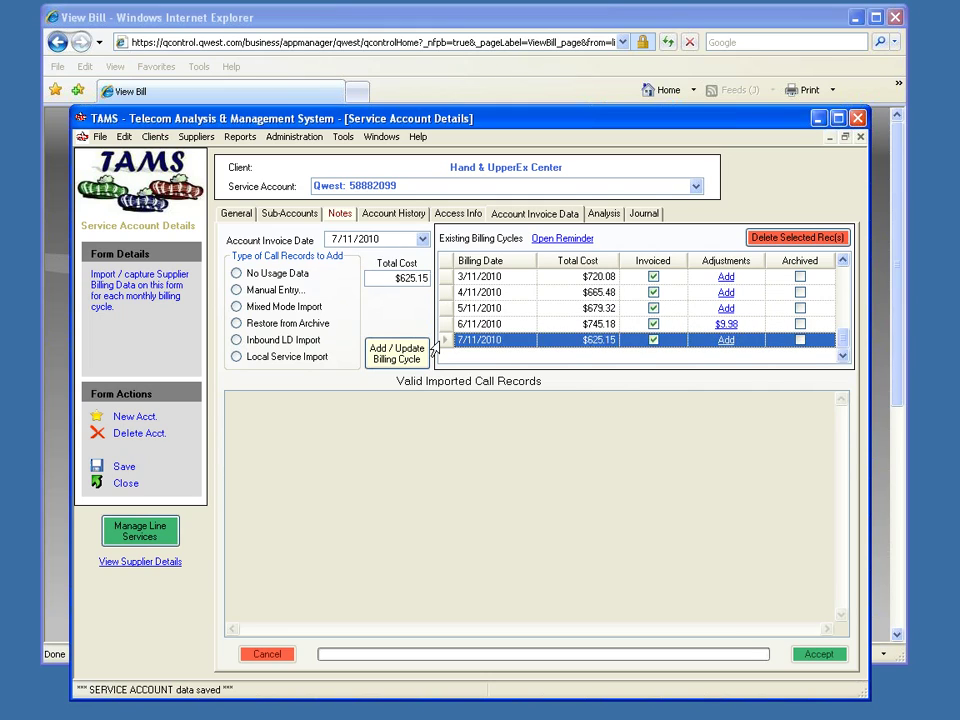
{"action": "left_click", "coordinate": [333, 240]}
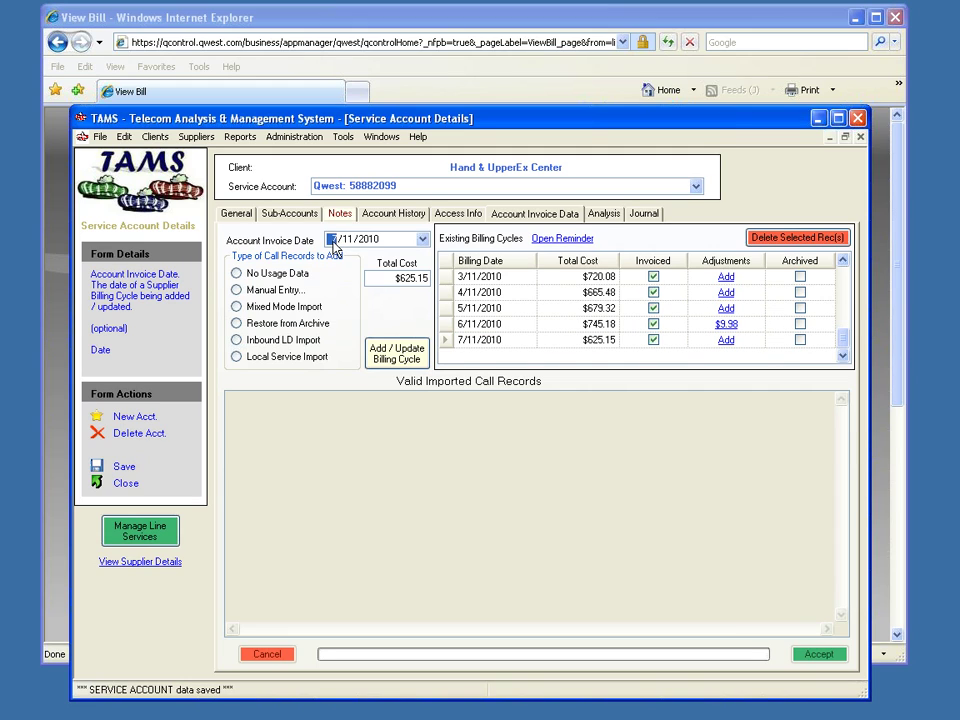
{"action": "type", "text": "8"}
{"action": "left_click_drag", "start_coordinate": [433, 120], "coordinate": [470, 160]}
{"action": "key", "text": "Tab"}
{"action": "type", "text": "7"}
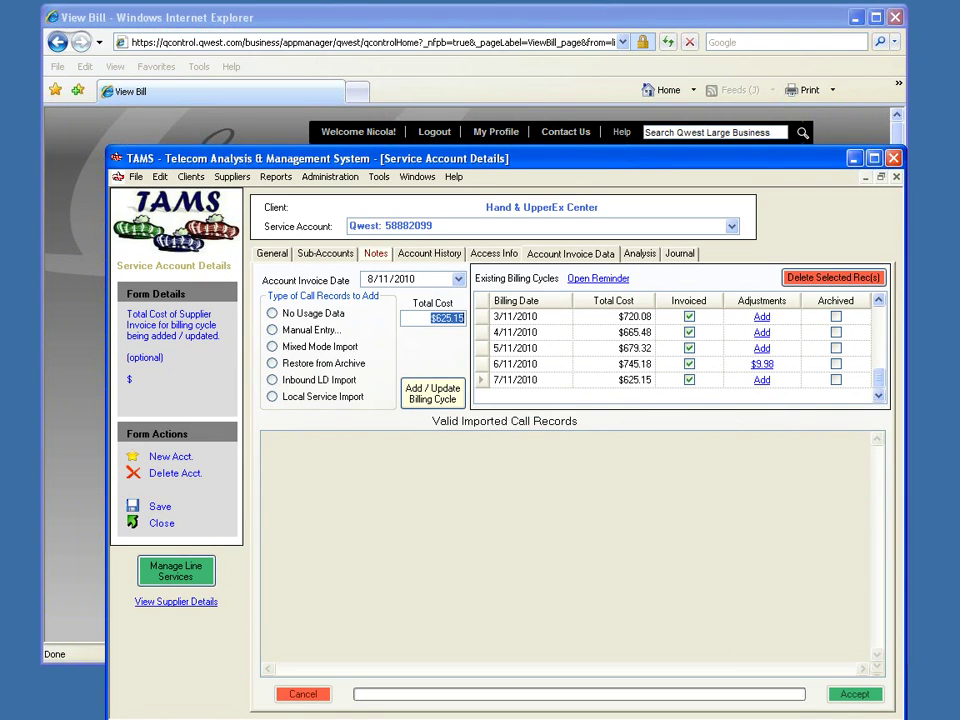
{"action": "type", "text": "67.25"}
{"action": "left_click", "coordinate": [272, 346]}
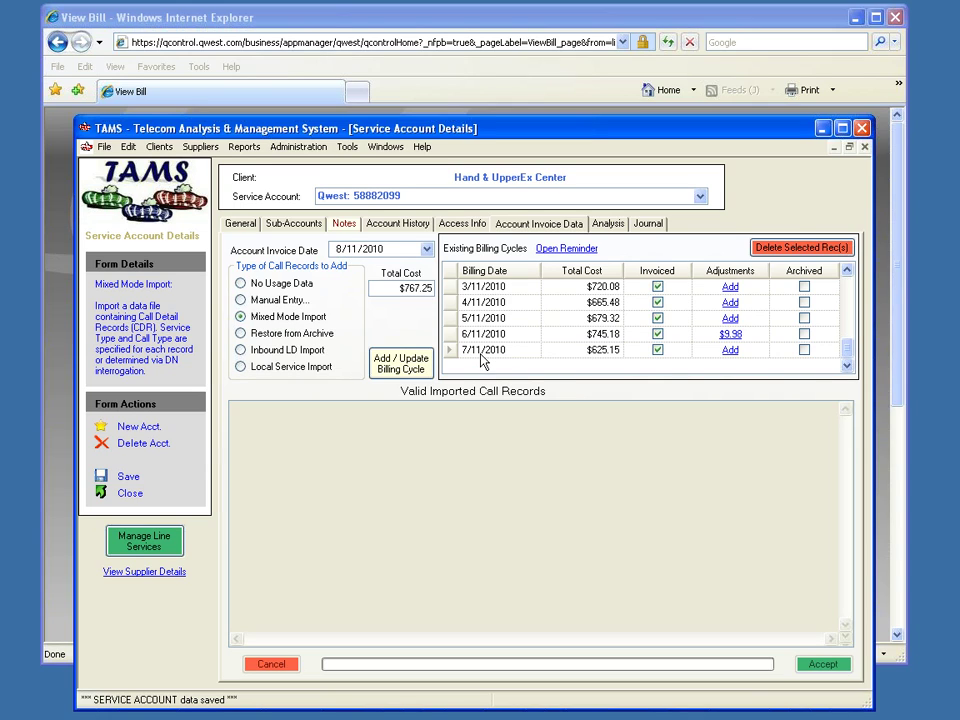
Step: Add the billing cycle and import 2010-08-11_call_detail_TAMS.csv from the Production Records\Qwest\2010-08-11 folder
{"action": "left_click", "coordinate": [410, 370]}
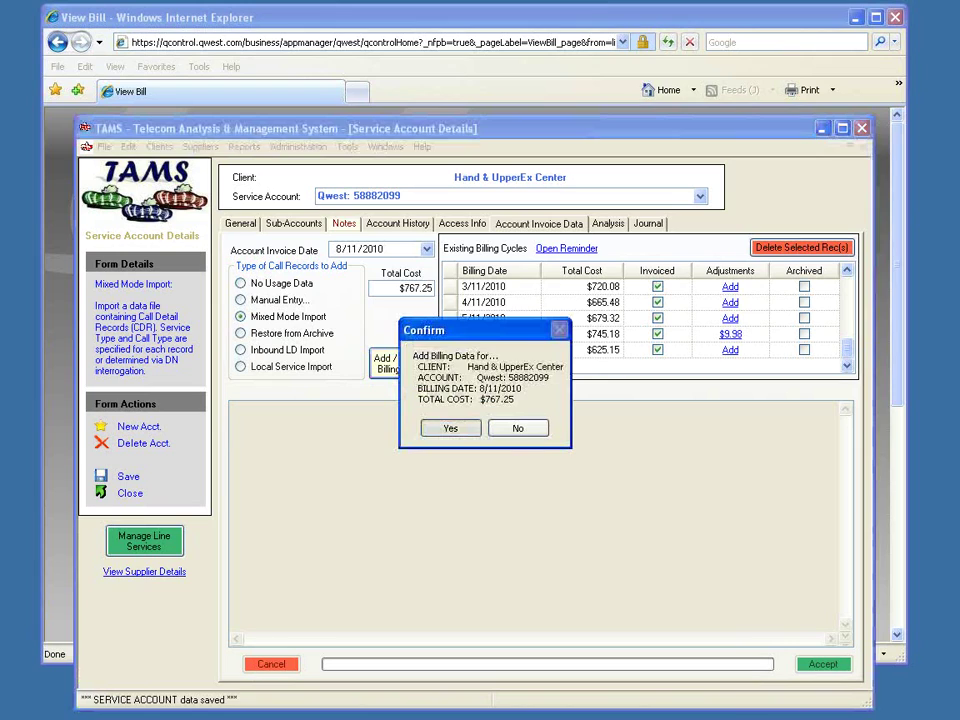
{"action": "left_click", "coordinate": [451, 428]}
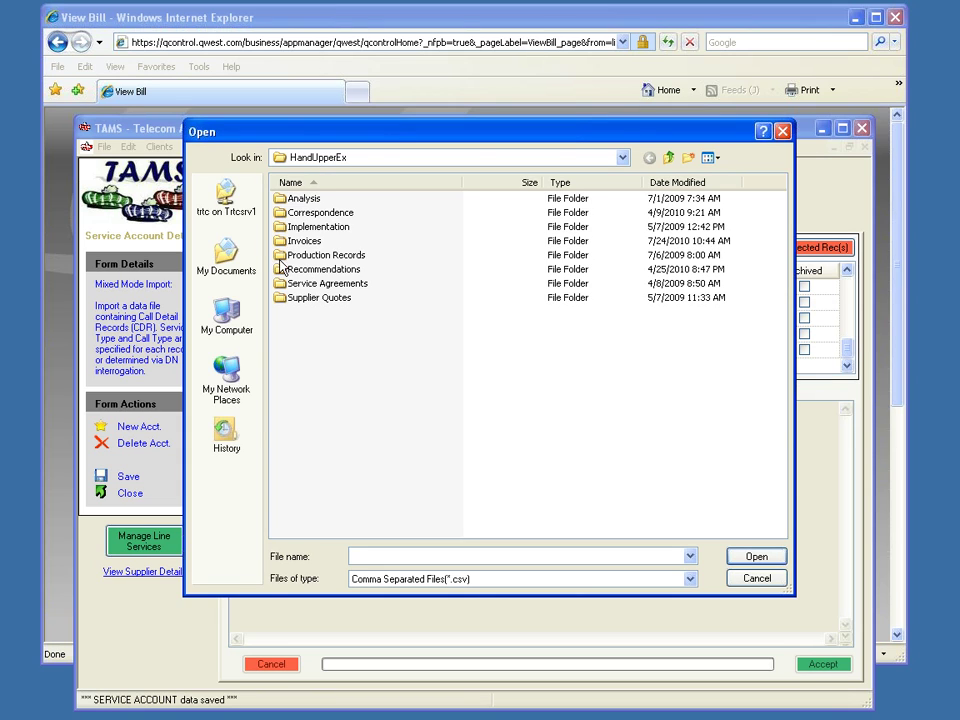
{"action": "double_click", "coordinate": [300, 256]}
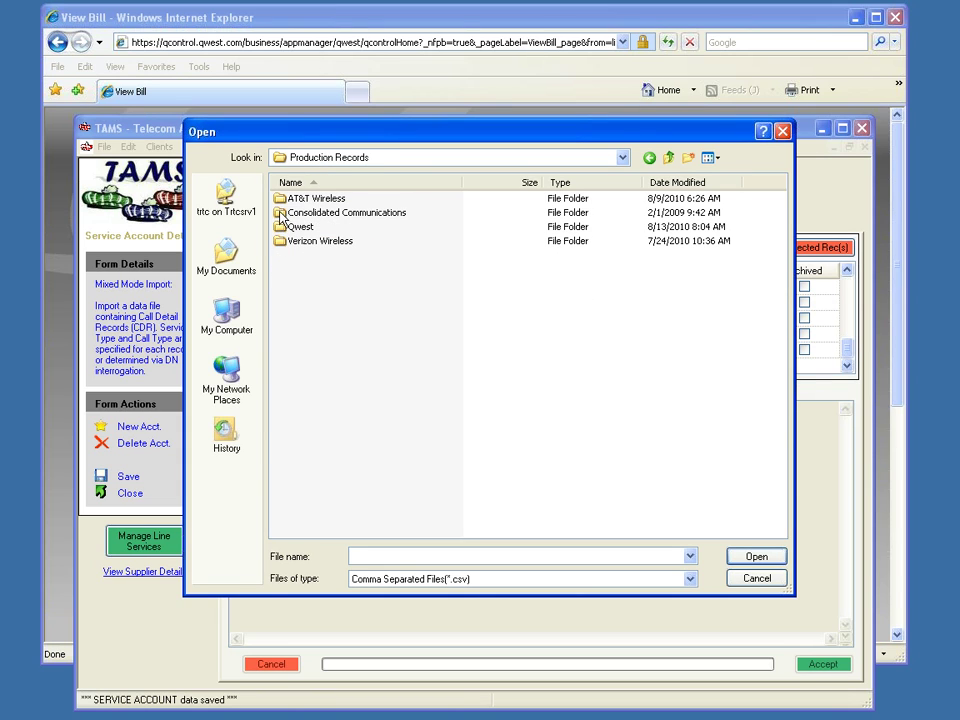
{"action": "double_click", "coordinate": [299, 227]}
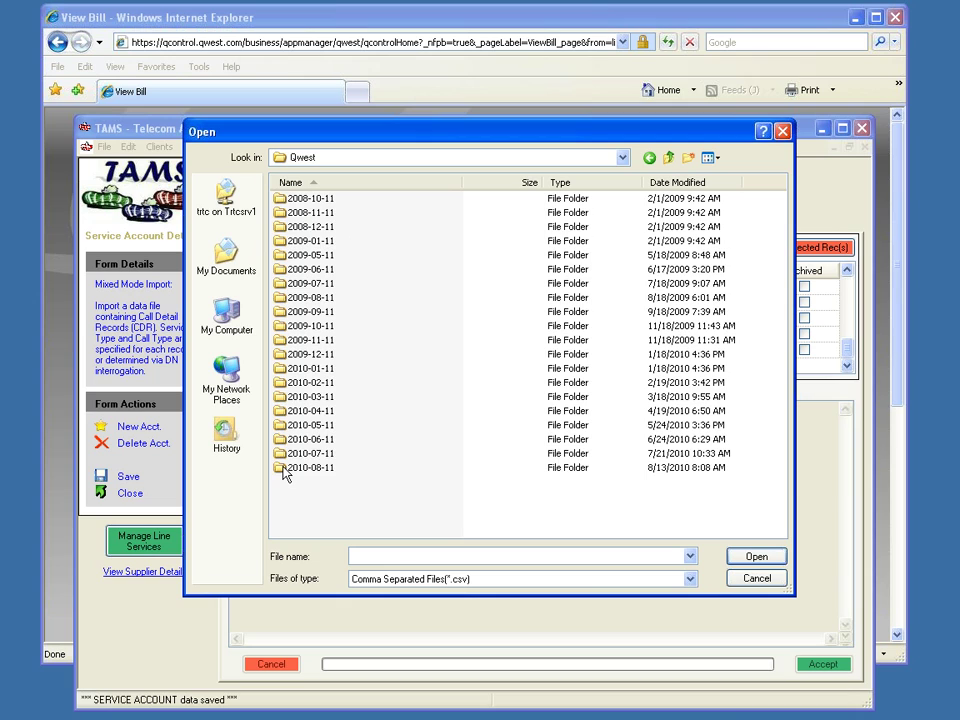
{"action": "double_click", "coordinate": [290, 467]}
{"action": "left_click", "coordinate": [293, 203]}
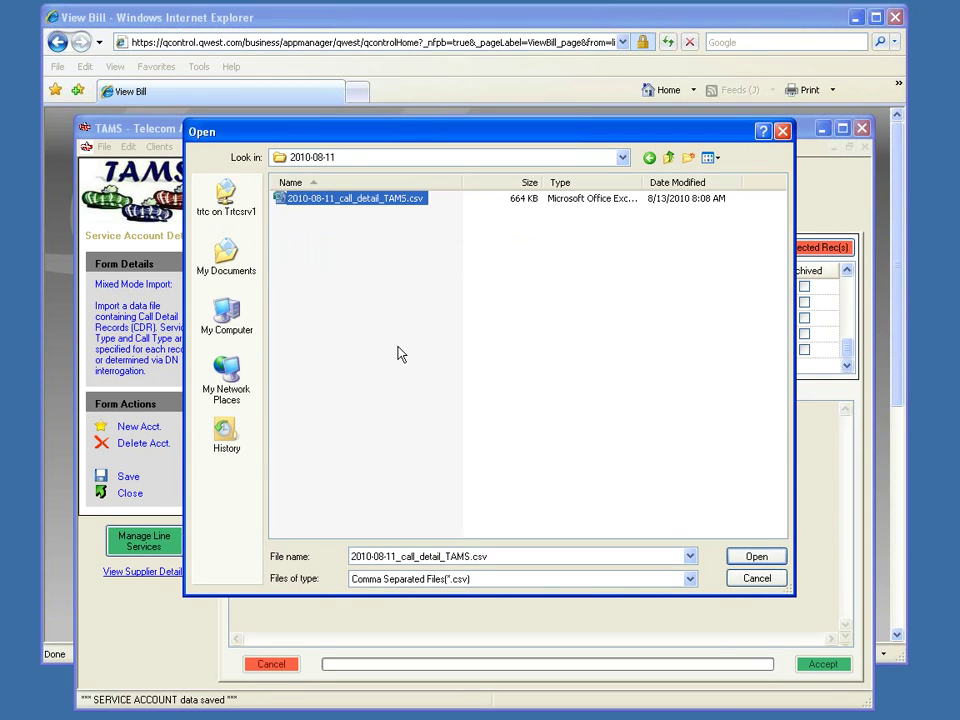
{"action": "left_click", "coordinate": [765, 556]}
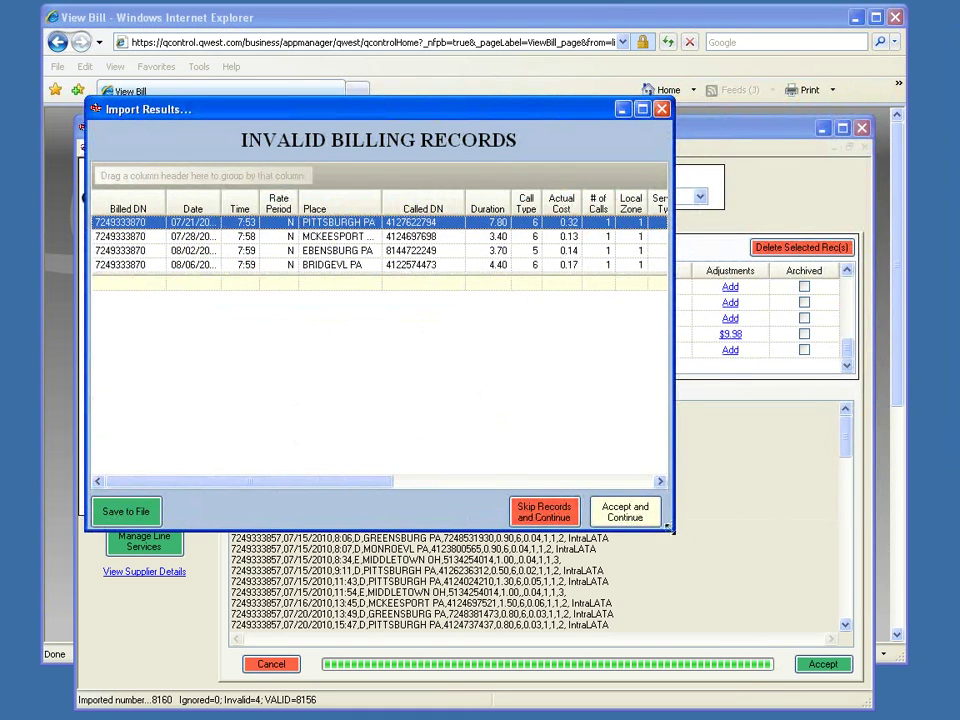
Step: Enlarge the import results window and examine the first invalid billing record's duration, actual cost, import comment, error type and cost delta
{"action": "left_click_drag", "start_coordinate": [670, 528], "coordinate": [906, 578]}
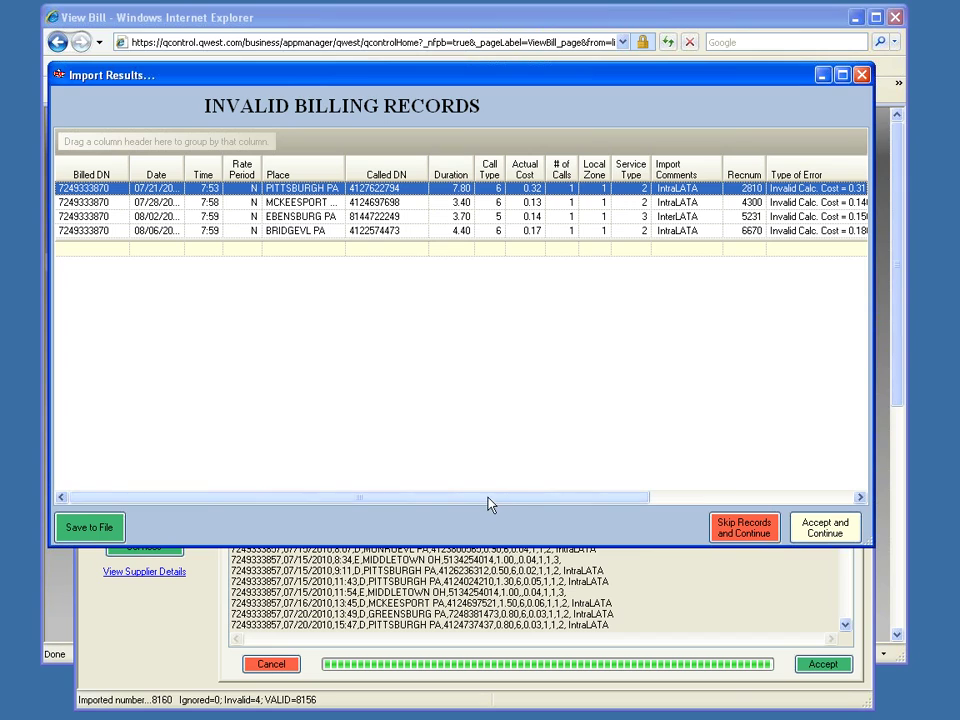
{"action": "left_click_drag", "start_coordinate": [490, 504], "coordinate": [697, 504]}
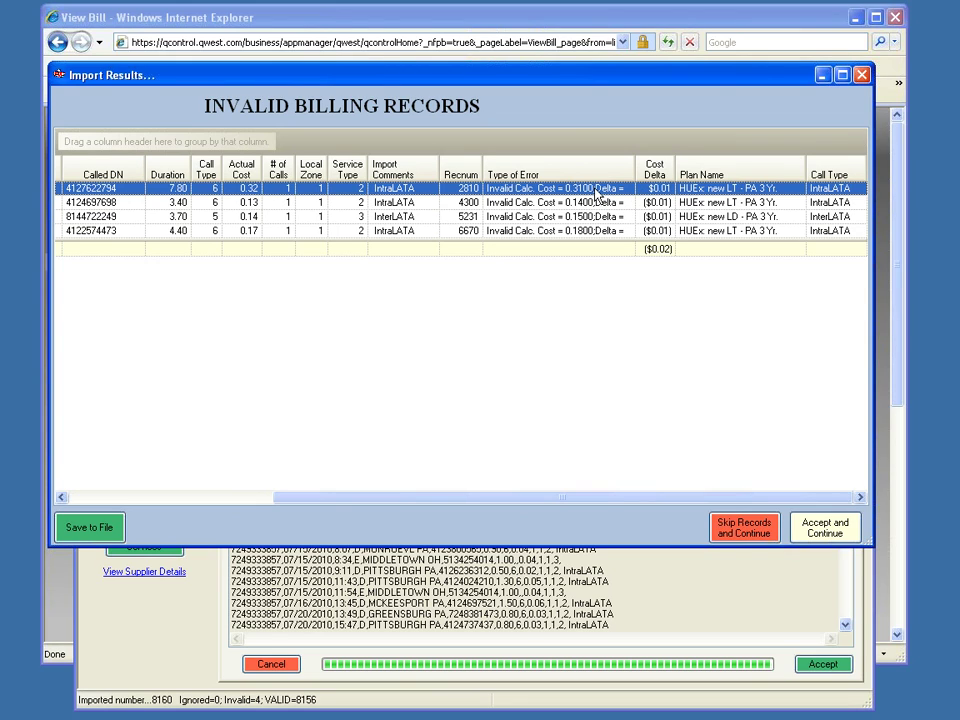
{"action": "left_click", "coordinate": [249, 192]}
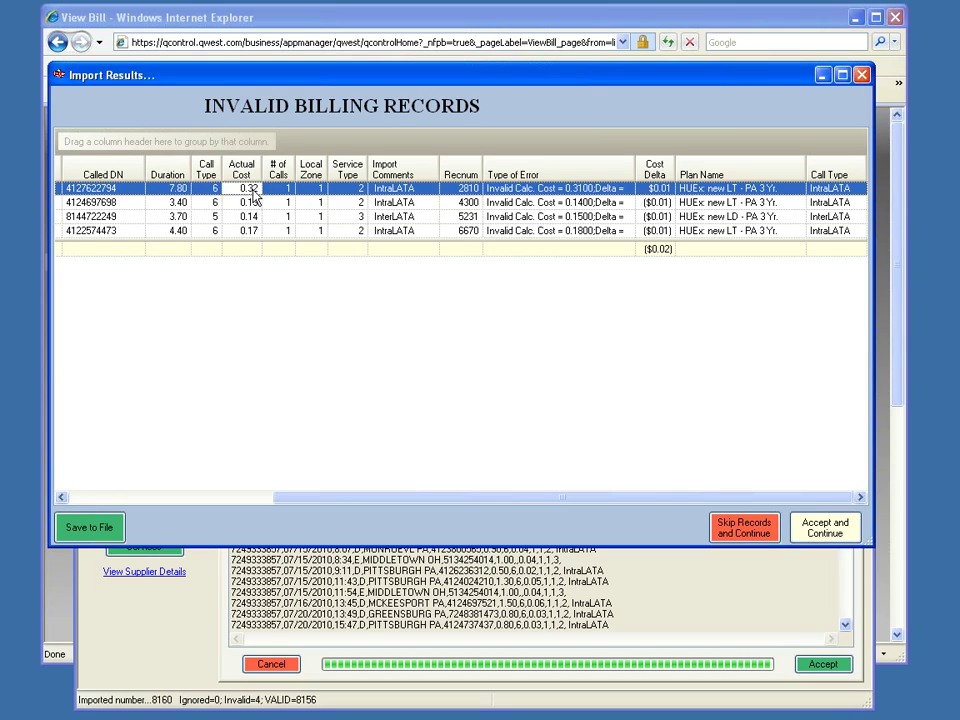
{"action": "left_click", "coordinate": [172, 189]}
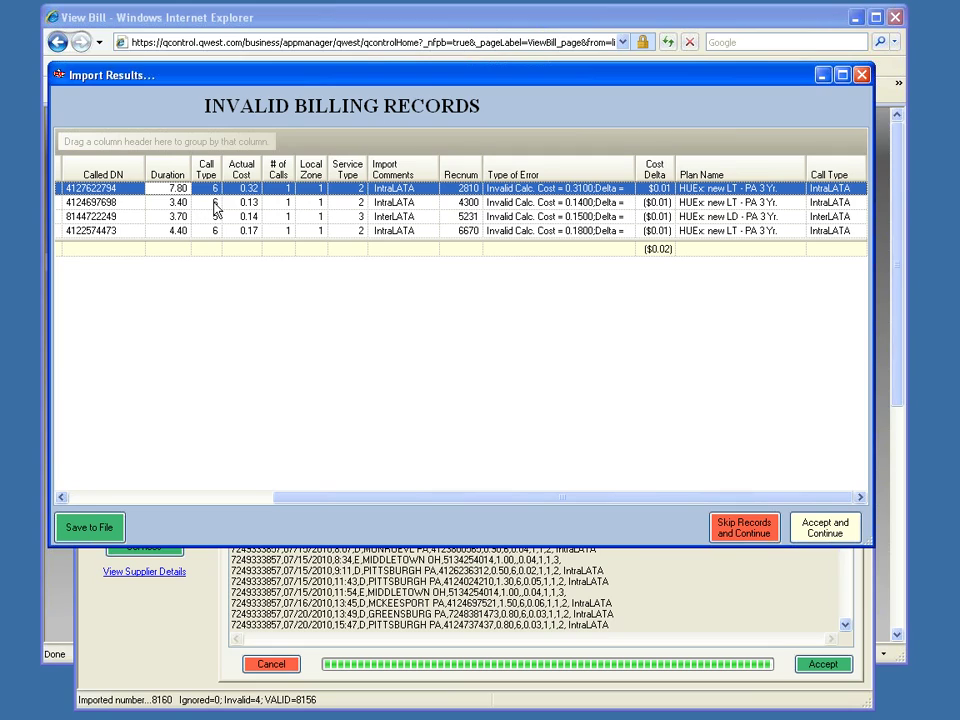
{"action": "left_click", "coordinate": [390, 191]}
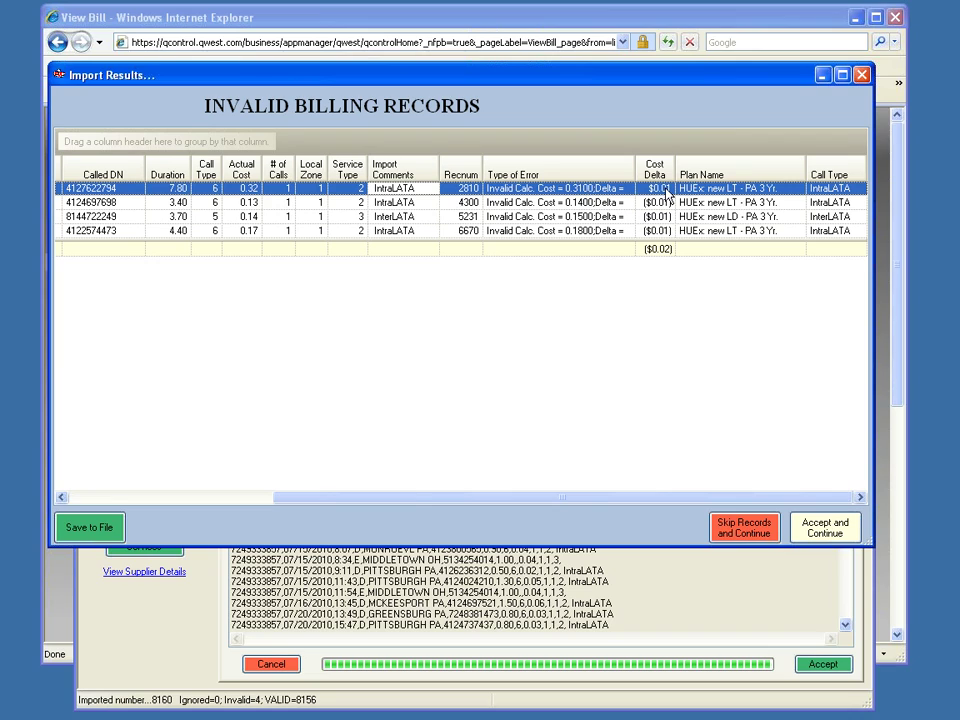
Step: Compare the error type and cost delta across the four invalid billing records
{"action": "left_click", "coordinate": [585, 190]}
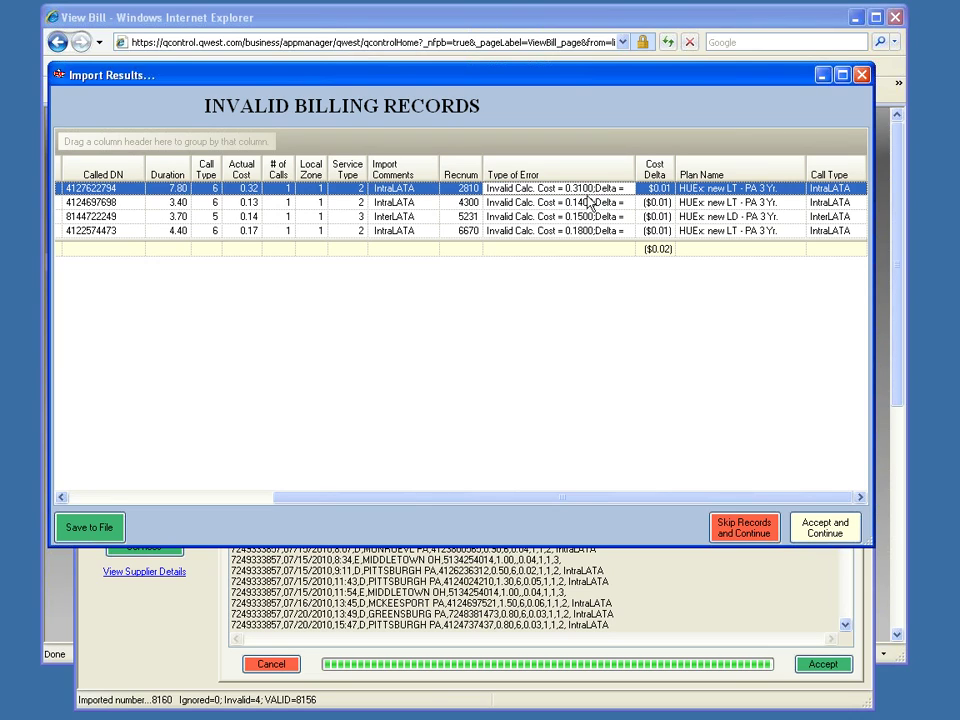
{"action": "left_click", "coordinate": [657, 189]}
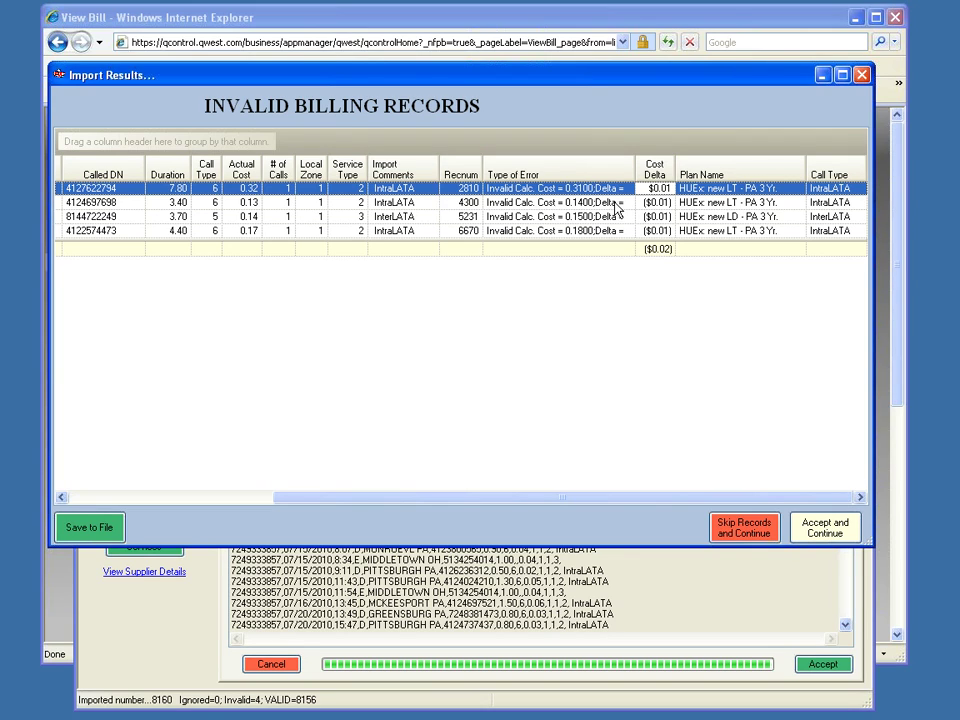
{"action": "left_click", "coordinate": [665, 204]}
{"action": "left_click", "coordinate": [663, 217]}
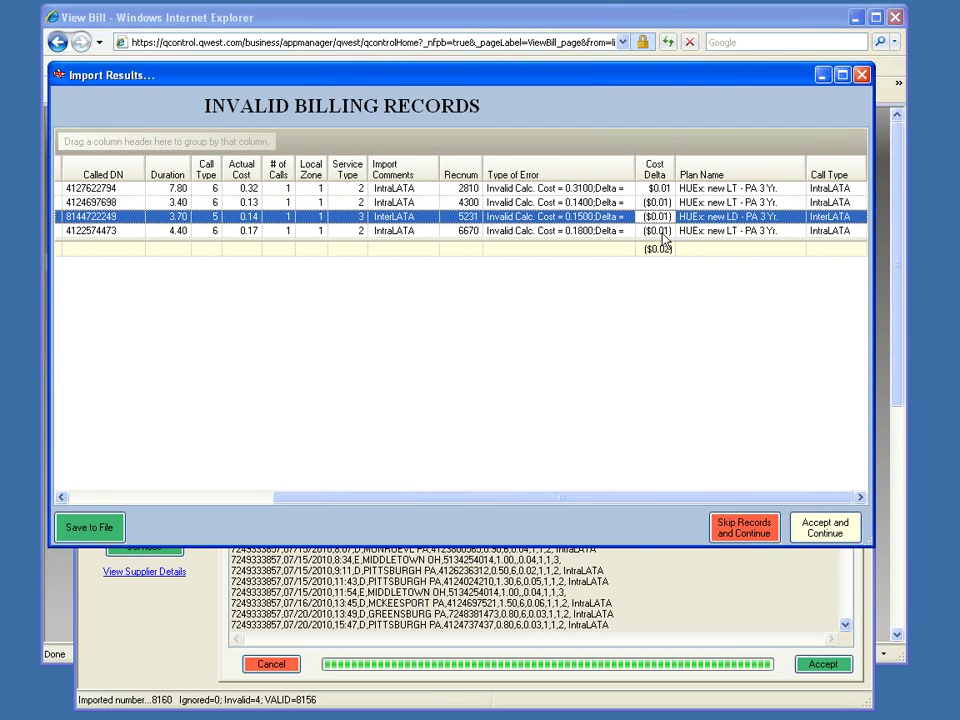
{"action": "left_click", "coordinate": [661, 233]}
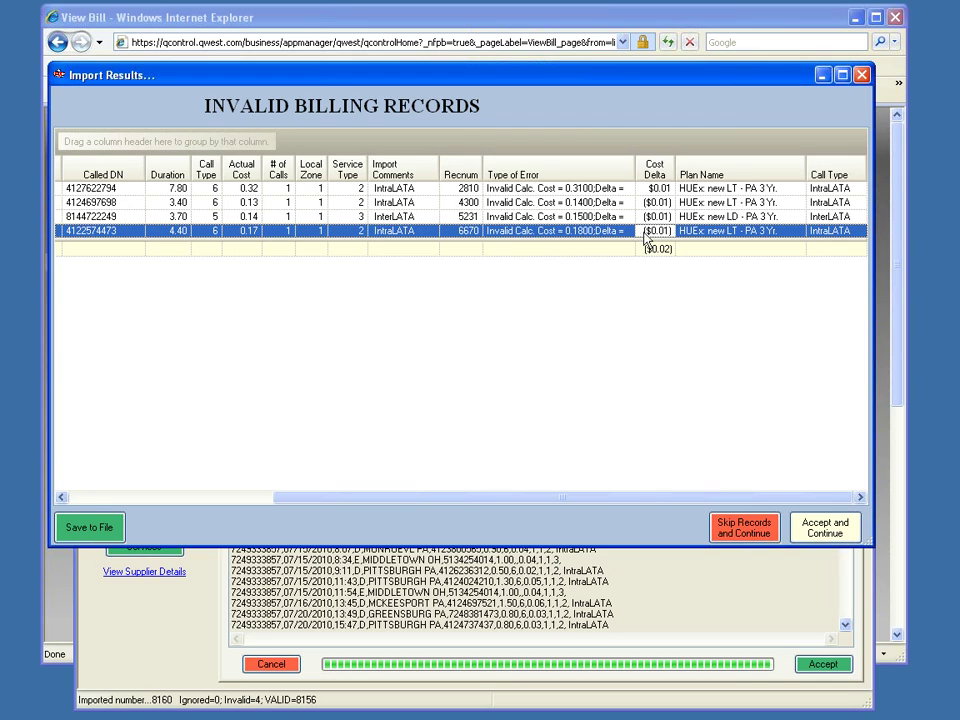
Step: Save the invalid billing records as Invalid_Records-2010-08-11_call_detail_TAMS.csv in the 2010-08-11 folder
{"action": "left_click", "coordinate": [82, 537]}
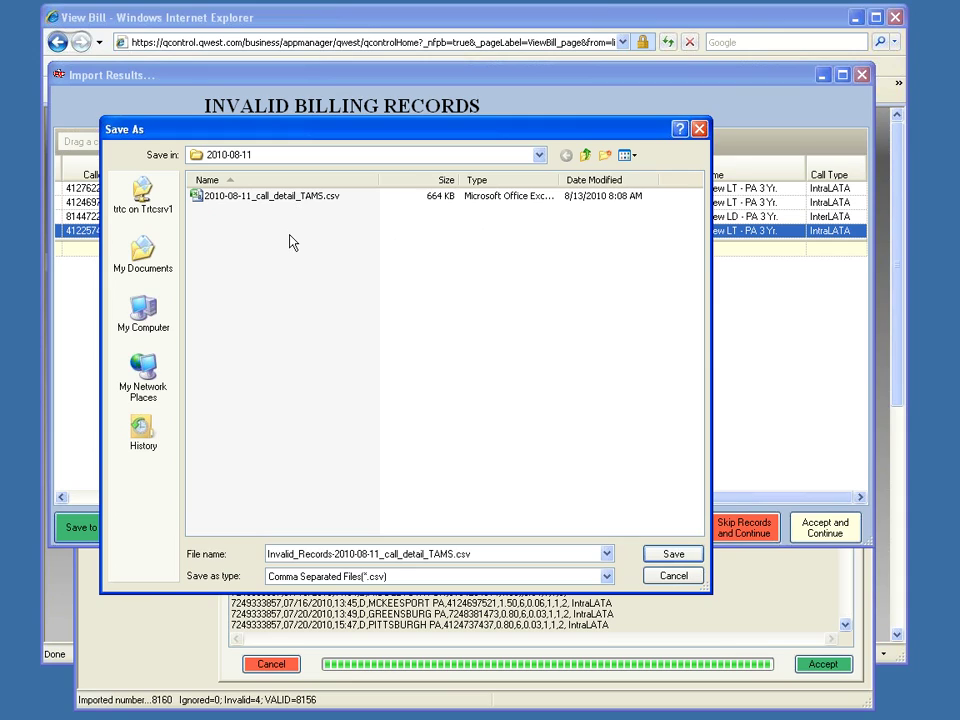
{"action": "double_click", "coordinate": [330, 554]}
{"action": "left_click_drag", "start_coordinate": [330, 554], "coordinate": [268, 554]}
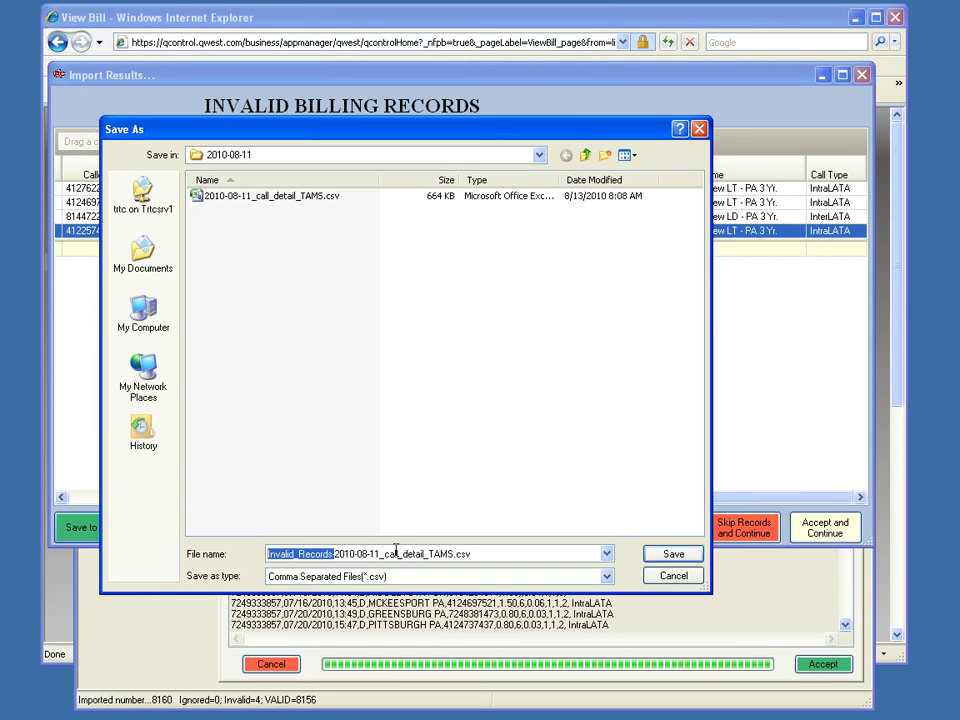
{"action": "left_click", "coordinate": [672, 553]}
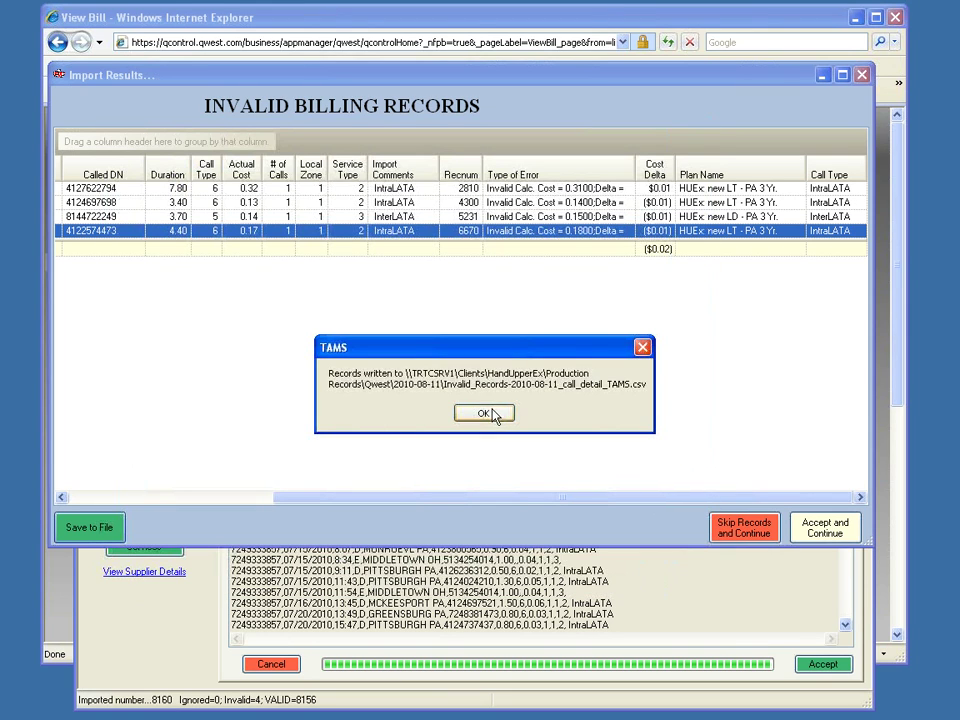
{"action": "left_click", "coordinate": [484, 413]}
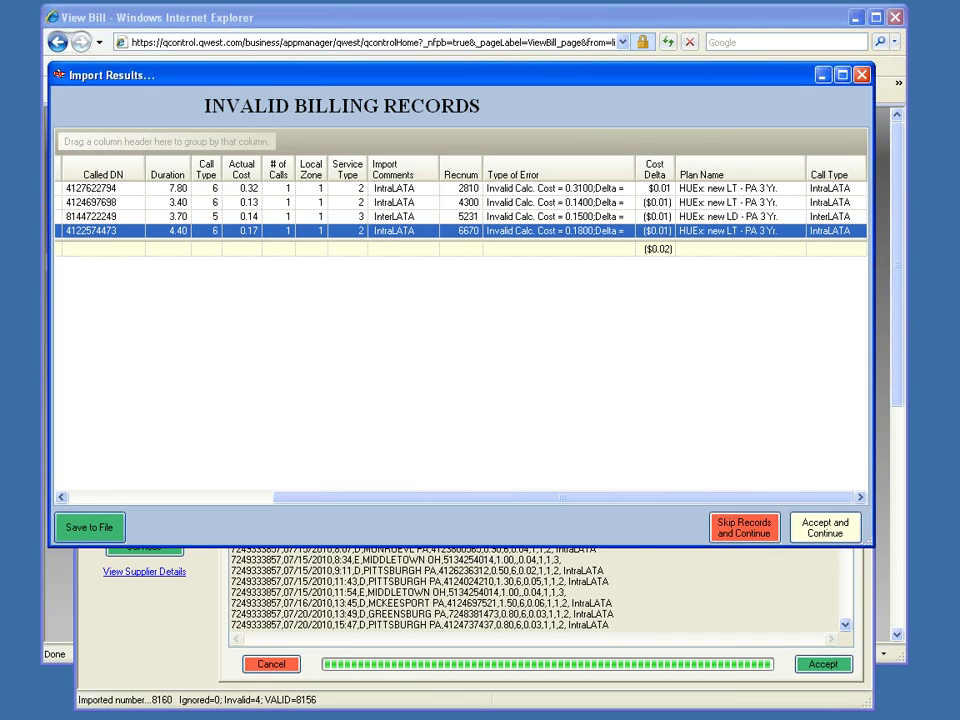
Step: Accept the invalid records and save them with all valid imported call records to the 8/11/2010 billing cycle
{"action": "left_click", "coordinate": [825, 533]}
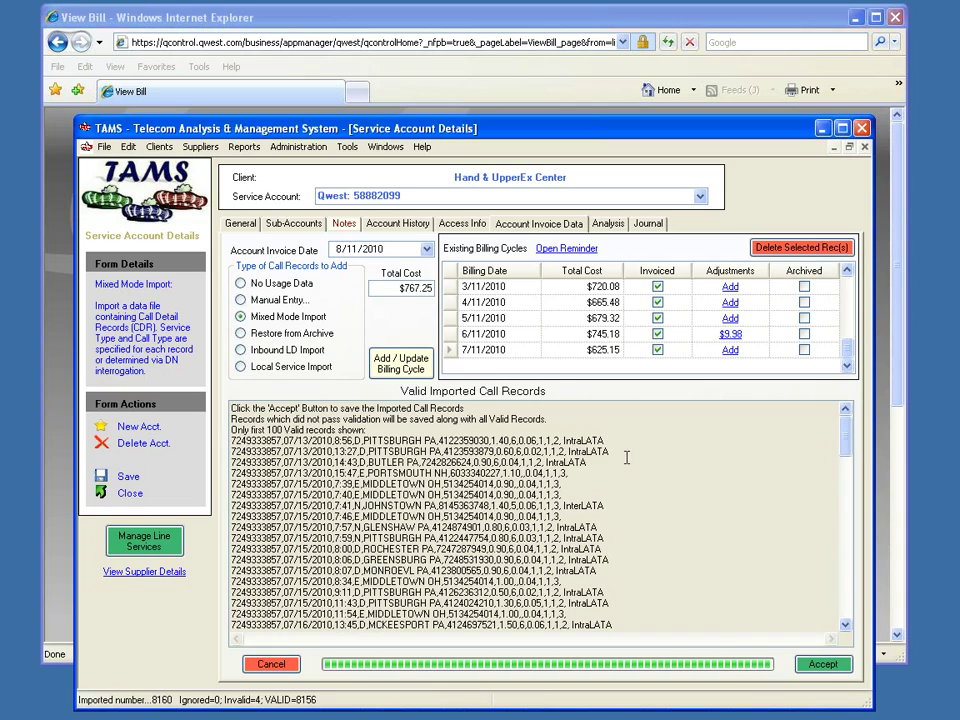
{"action": "left_click_drag", "start_coordinate": [231, 408], "coordinate": [465, 406]}
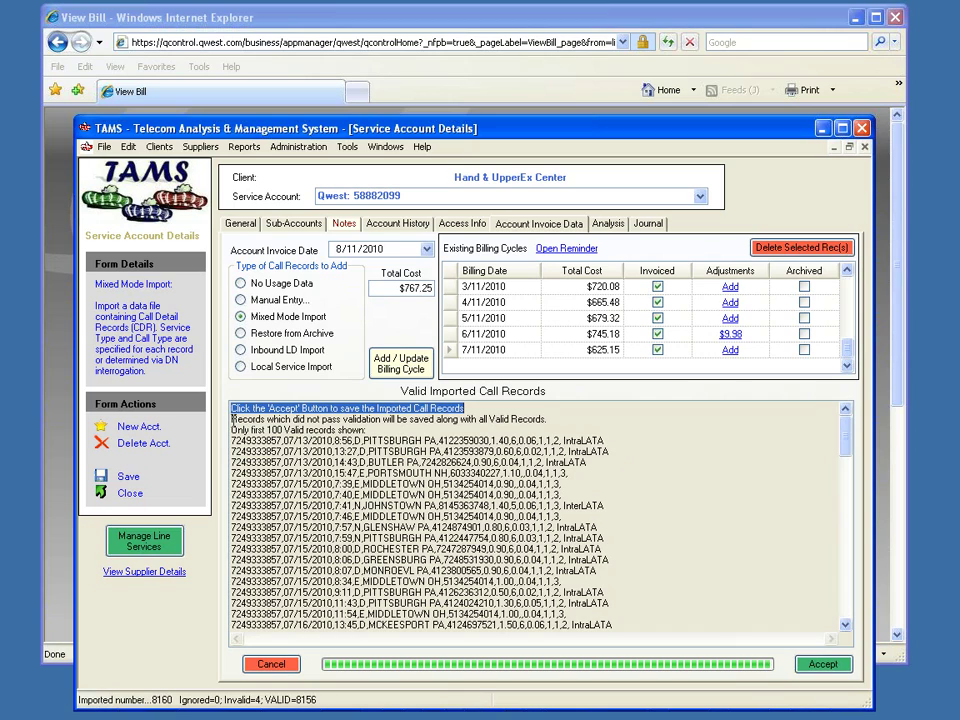
{"action": "left_click_drag", "start_coordinate": [232, 418], "coordinate": [550, 420]}
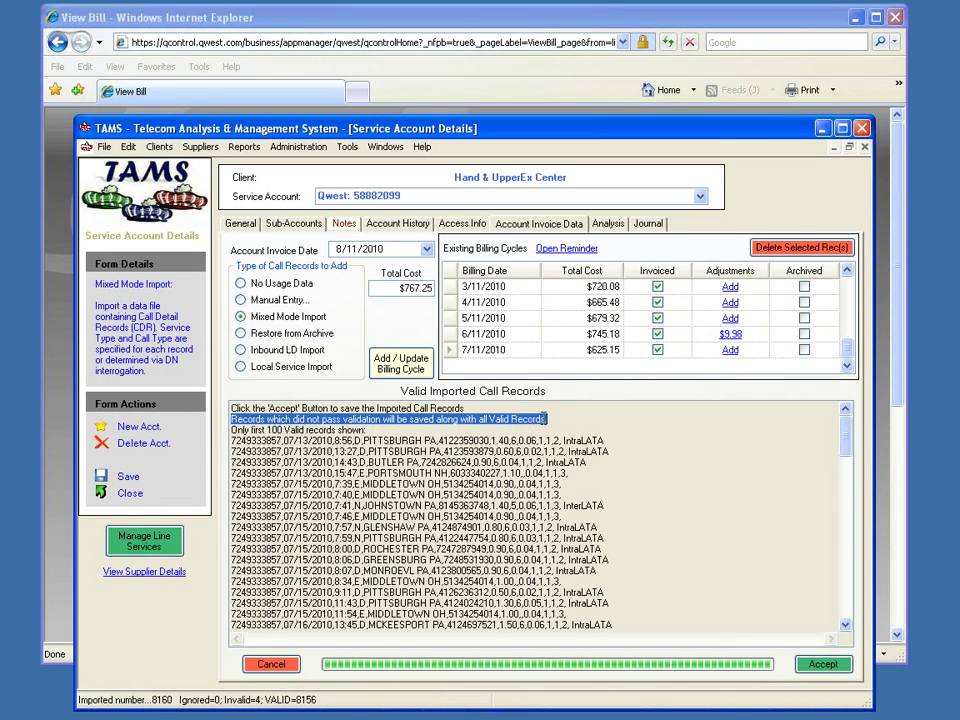
{"action": "left_click", "coordinate": [824, 666]}
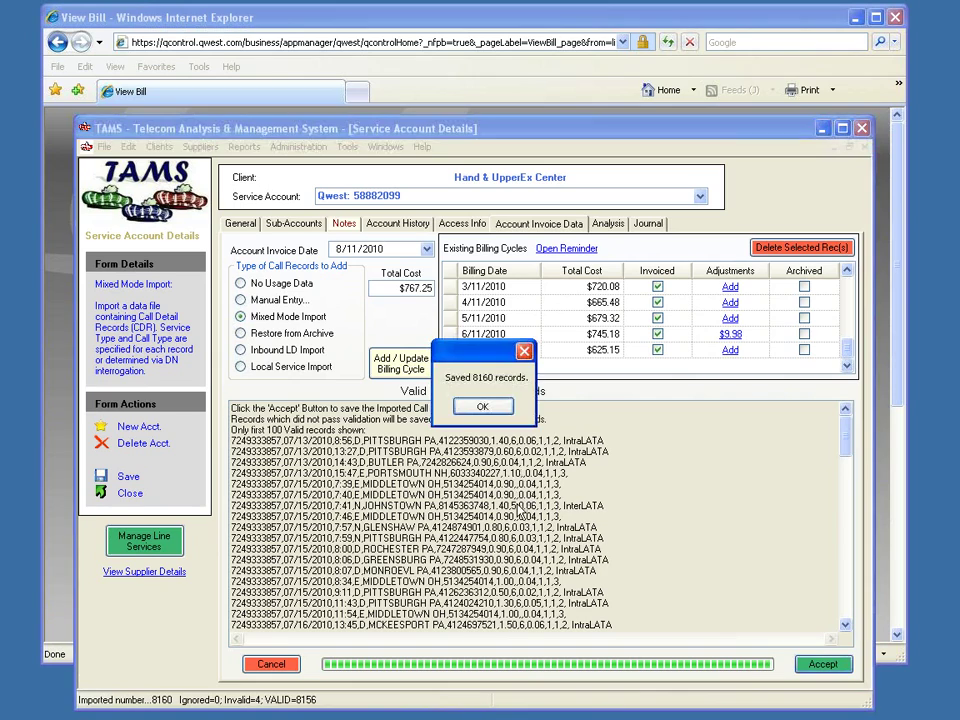
{"action": "left_click", "coordinate": [481, 412]}
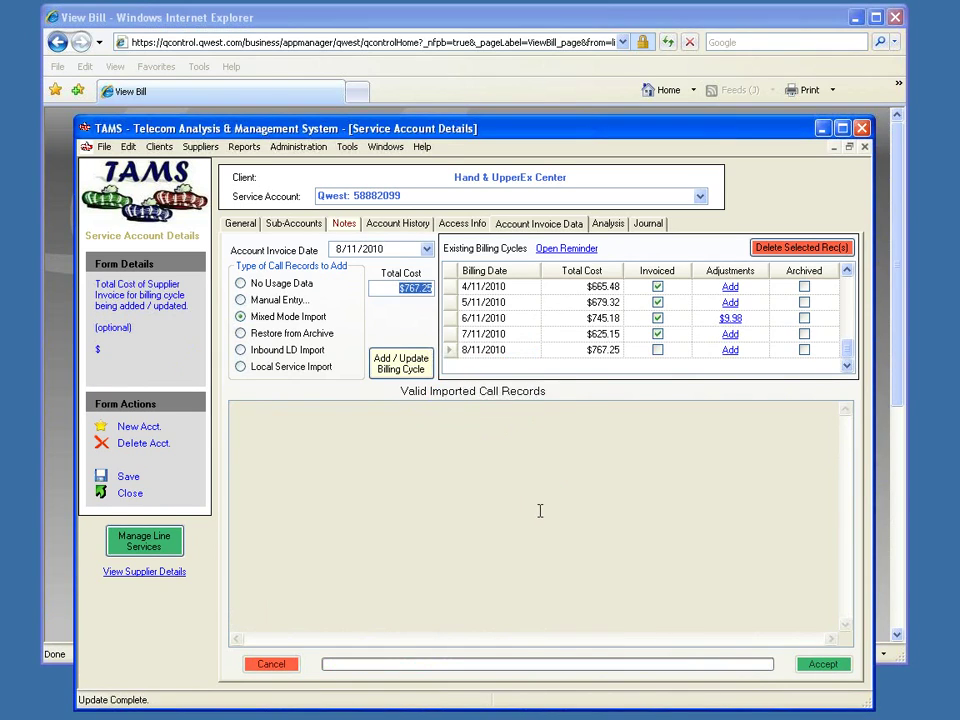
Step: Open the billing cycle details of the 8/11/2010 cycle through the Manual Entry record type
{"action": "left_click", "coordinate": [447, 351]}
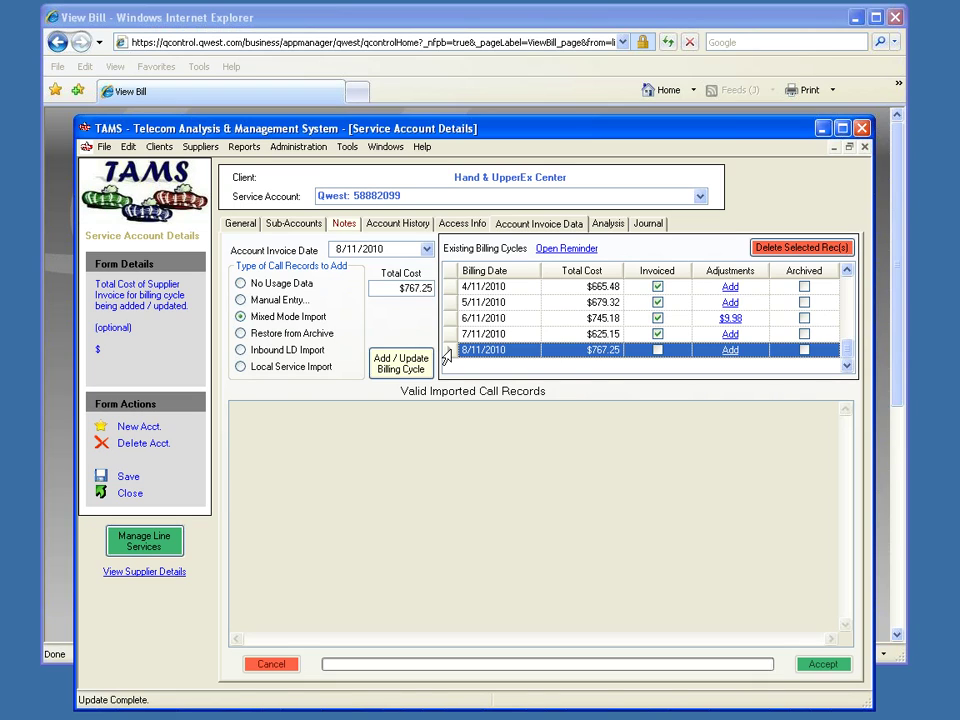
{"action": "left_click", "coordinate": [240, 301]}
{"action": "left_click", "coordinate": [402, 365]}
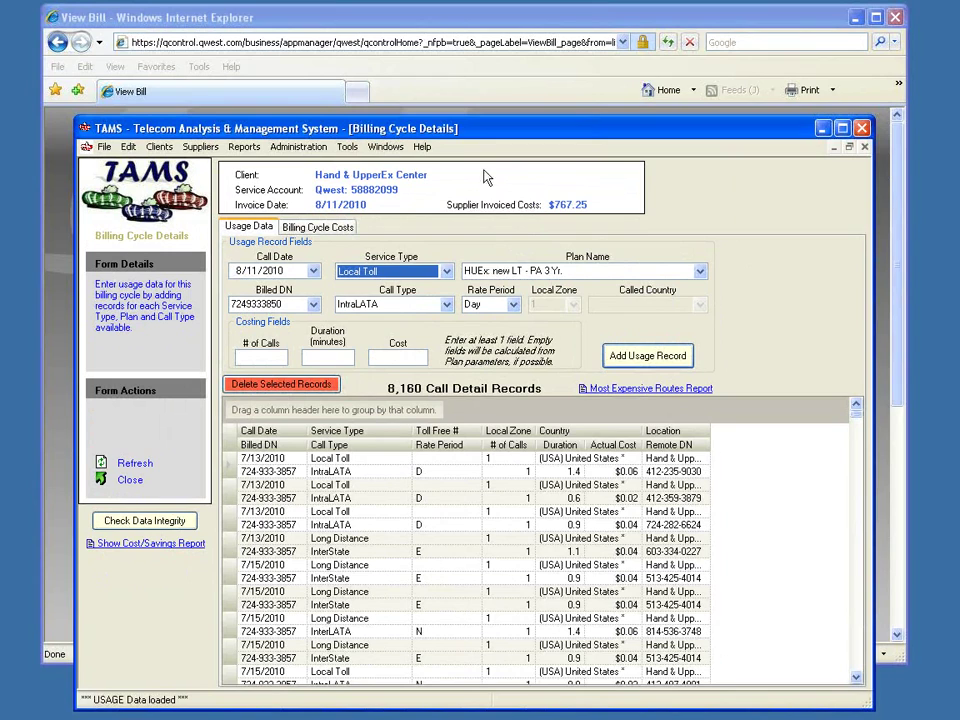
{"action": "mouse_move", "coordinate": [452, 133]}
{"action": "left_mouse_down"}
{"action": "mouse_move", "coordinate": [439, 88]}
{"action": "mouse_move", "coordinate": [441, 115]}
{"action": "left_mouse_up"}
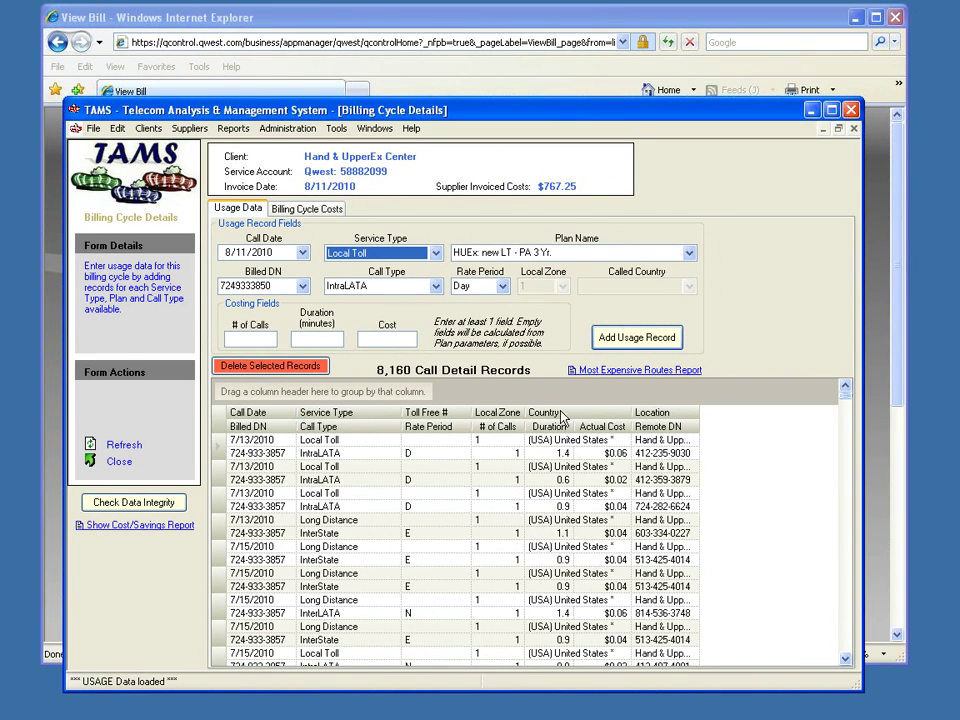
Step: Group the call detail records by Billed DN and Remote DN, inspect the first Billed DN group, and remove the grouping
{"action": "left_click_drag", "start_coordinate": [262, 426], "coordinate": [268, 396]}
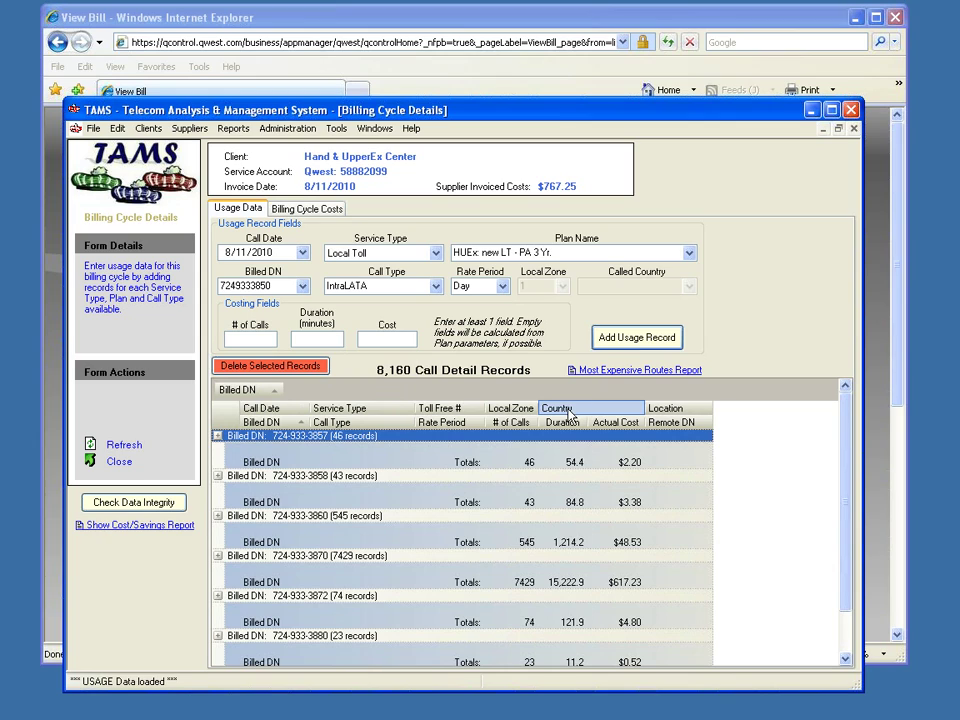
{"action": "left_click_drag", "start_coordinate": [570, 414], "coordinate": [620, 420]}
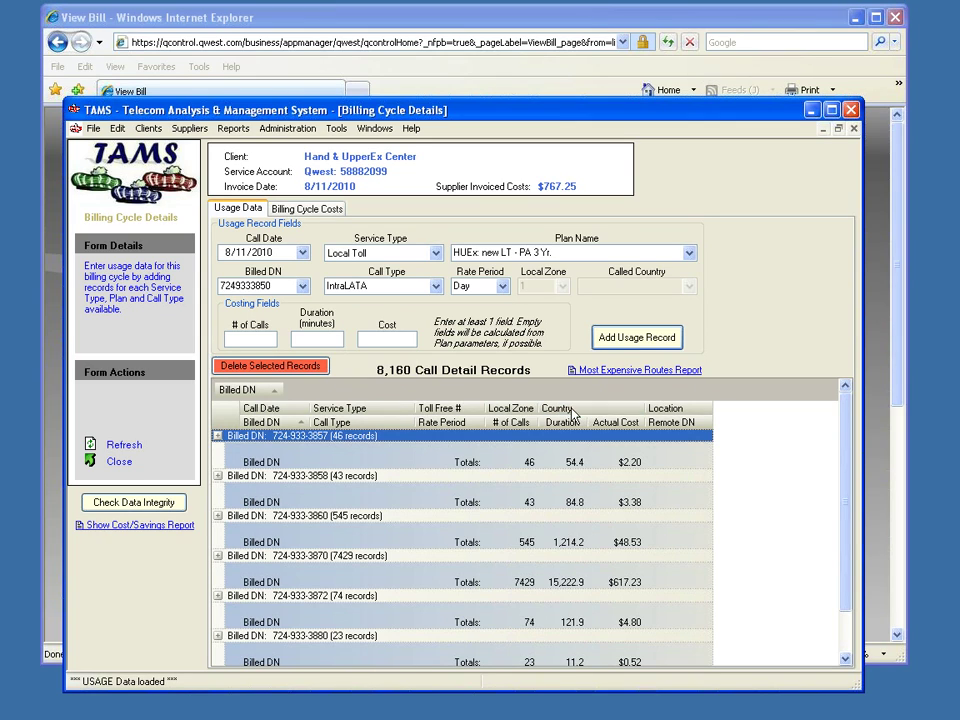
{"action": "left_click_drag", "start_coordinate": [684, 424], "coordinate": [318, 396]}
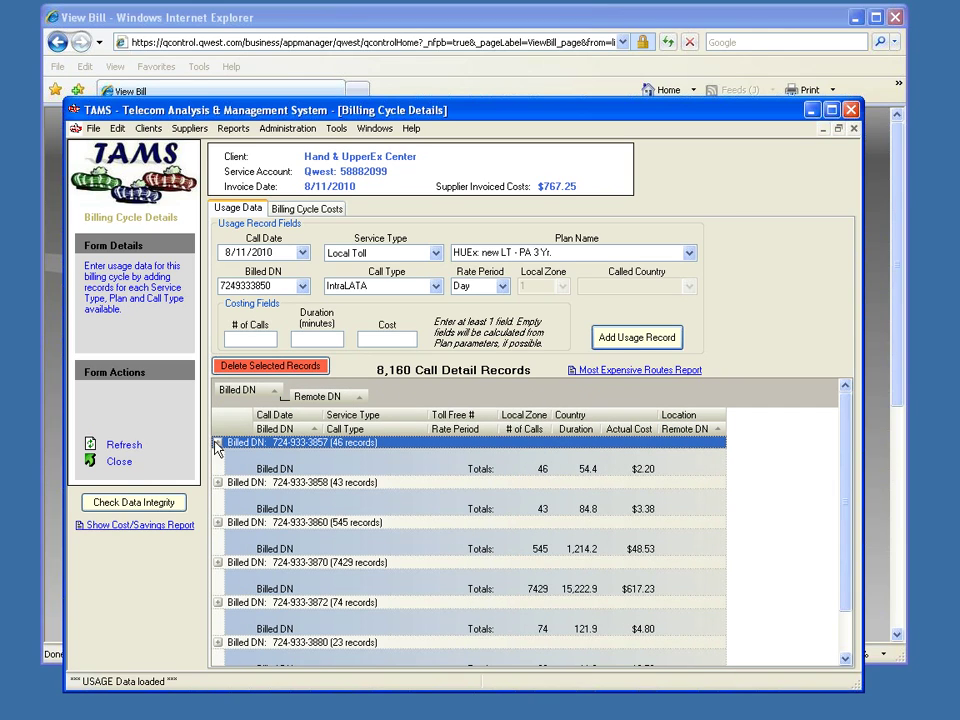
{"action": "left_click", "coordinate": [217, 442]}
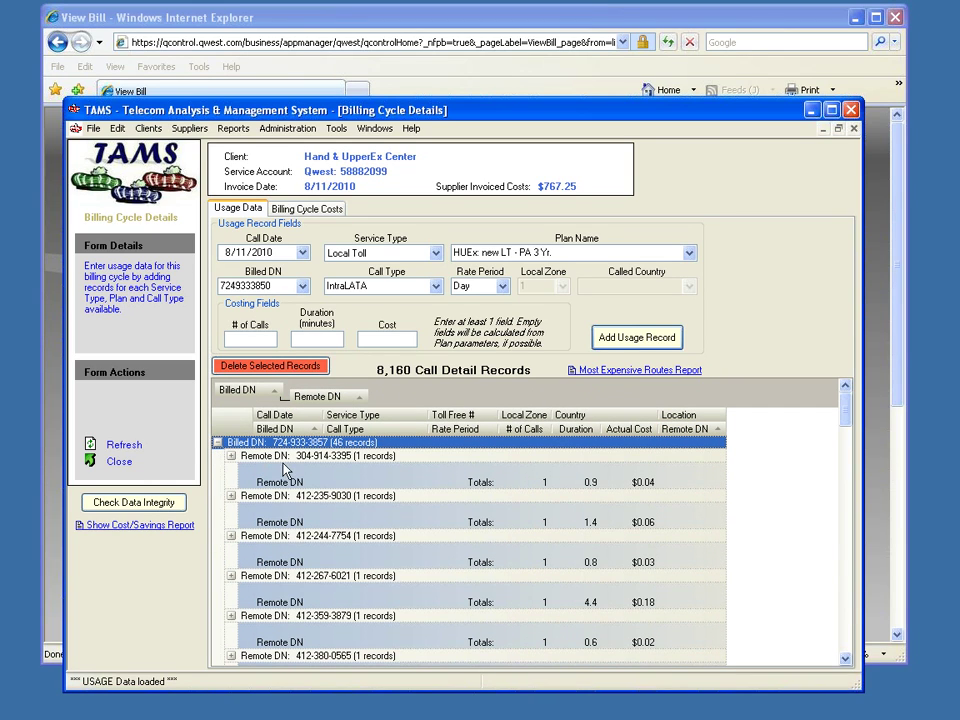
{"action": "left_click_drag", "start_coordinate": [315, 396], "coordinate": [224, 426]}
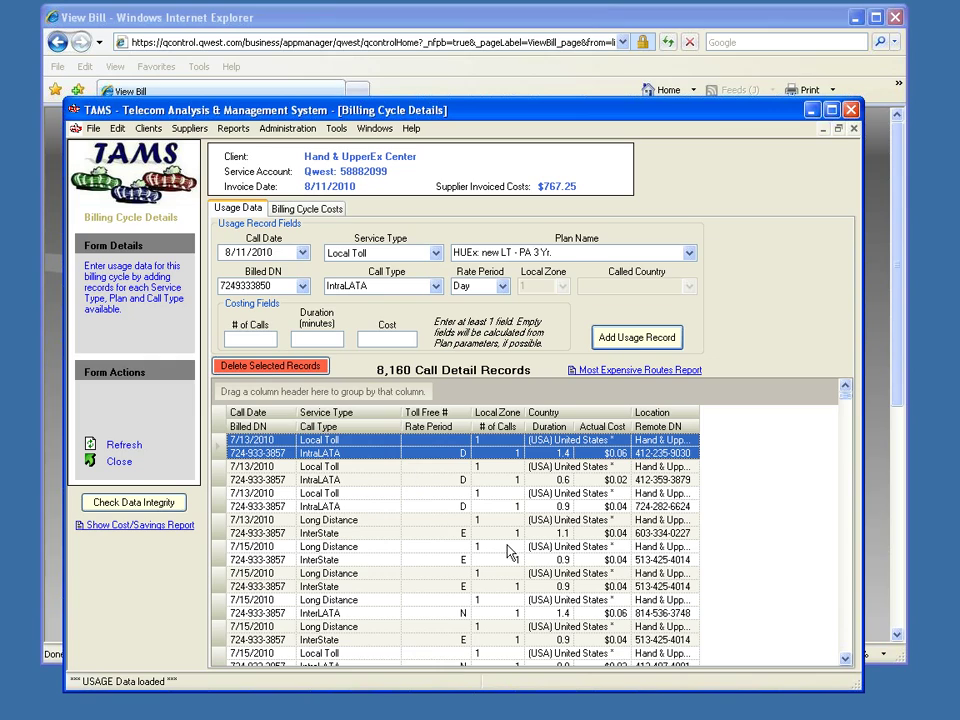
Step: Calculate the billing cycle costs and review the usage, surcharge, tax and total cost columns against the supplier invoiced cost
{"action": "left_click", "coordinate": [312, 215]}
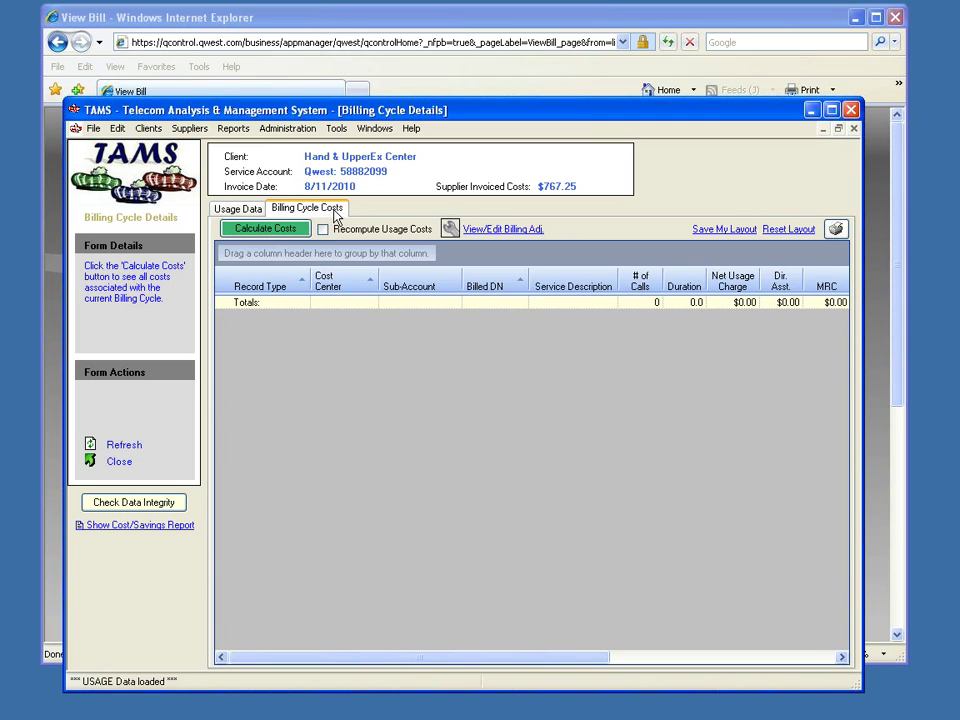
{"action": "left_click", "coordinate": [265, 230]}
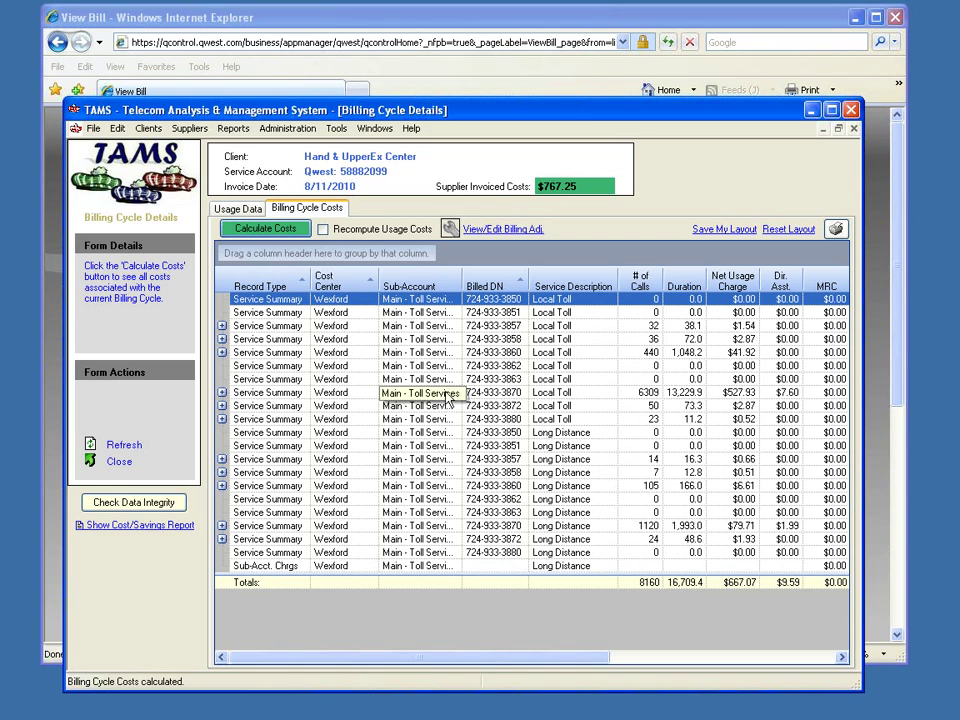
{"action": "left_click_drag", "start_coordinate": [474, 664], "coordinate": [658, 664]}
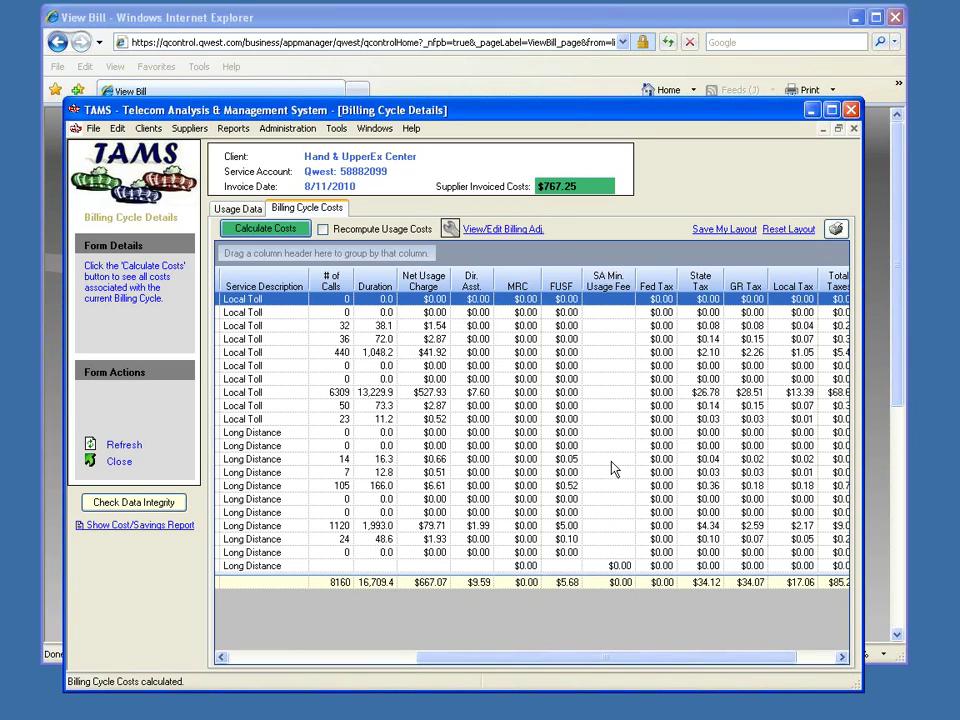
{"action": "left_click", "coordinate": [522, 584]}
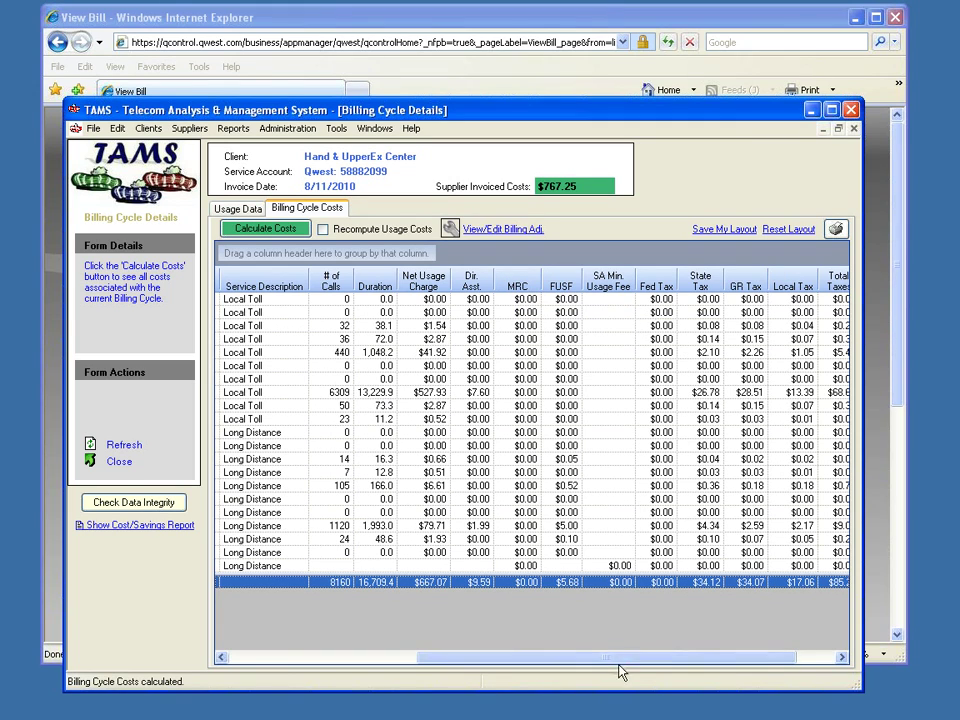
{"action": "left_click_drag", "start_coordinate": [617, 657], "coordinate": [729, 657]}
{"action": "left_click", "coordinate": [785, 462]}
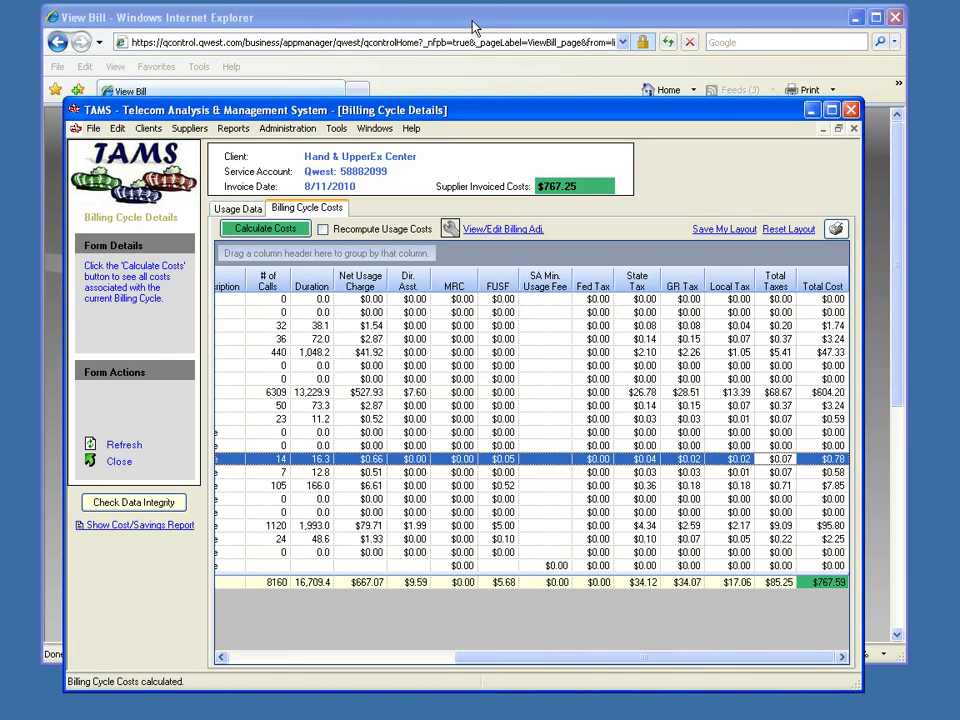
Step: Switch to the Qwest Invoices site and start saving the available PDF of the 2010-08-11 invoice from its print requests
{"action": "left_click", "coordinate": [354, 17]}
{"action": "mouse_move", "coordinate": [521, 190]}
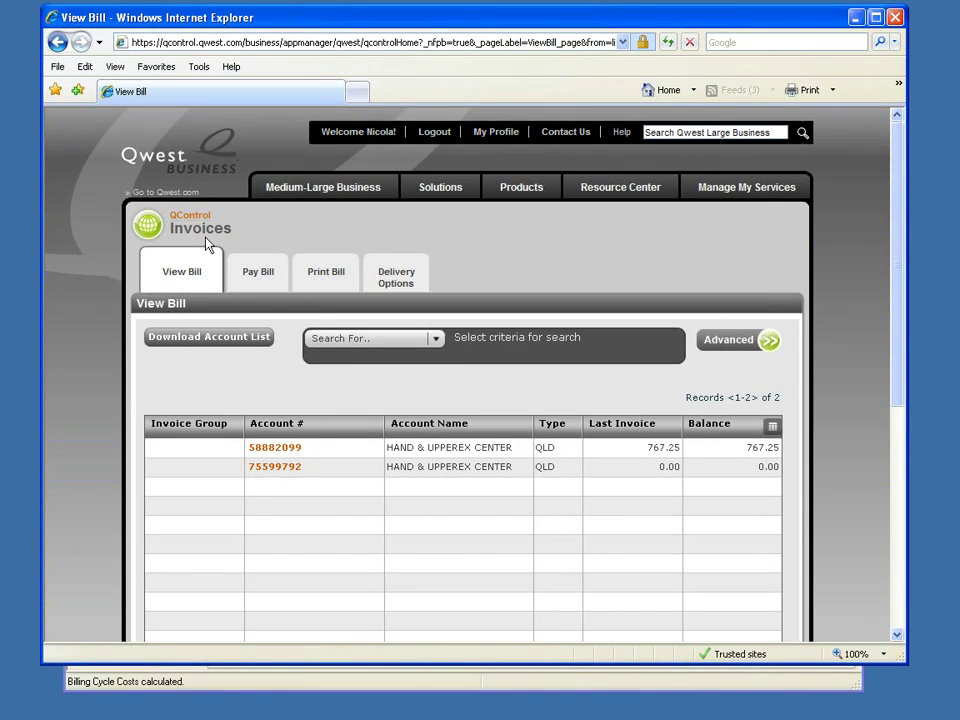
{"action": "left_click", "coordinate": [315, 280]}
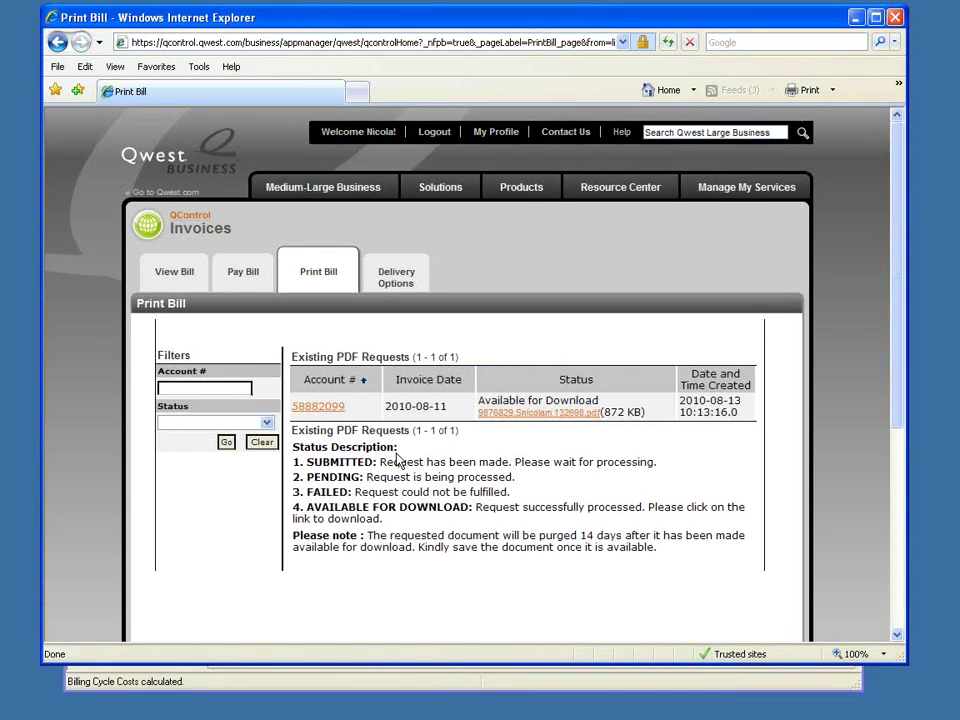
{"action": "right_click", "coordinate": [550, 414]}
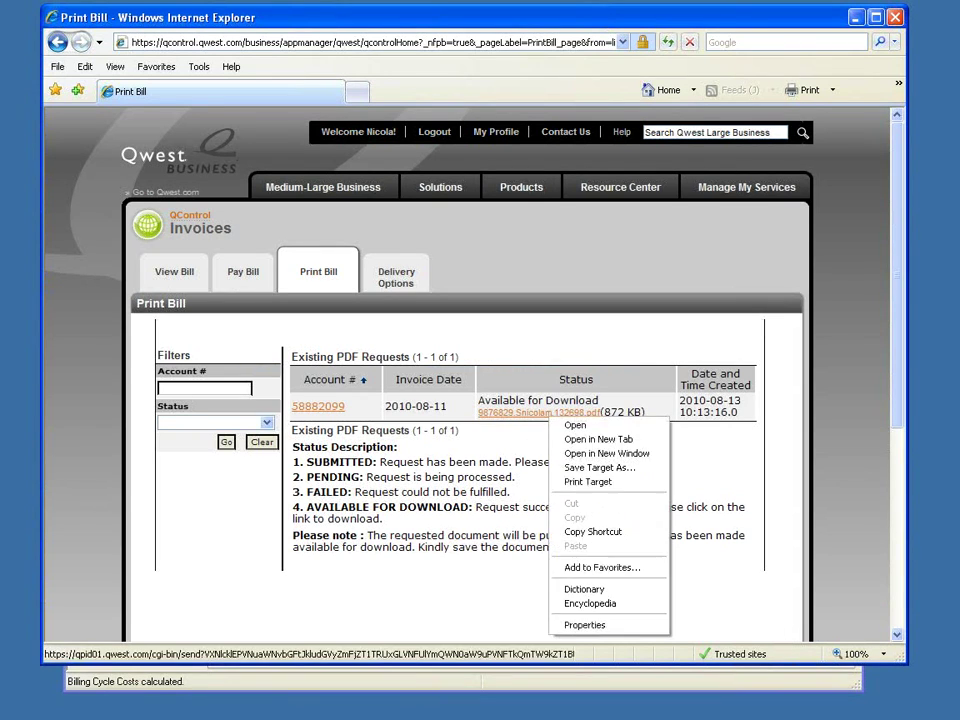
{"action": "left_click", "coordinate": [590, 467]}
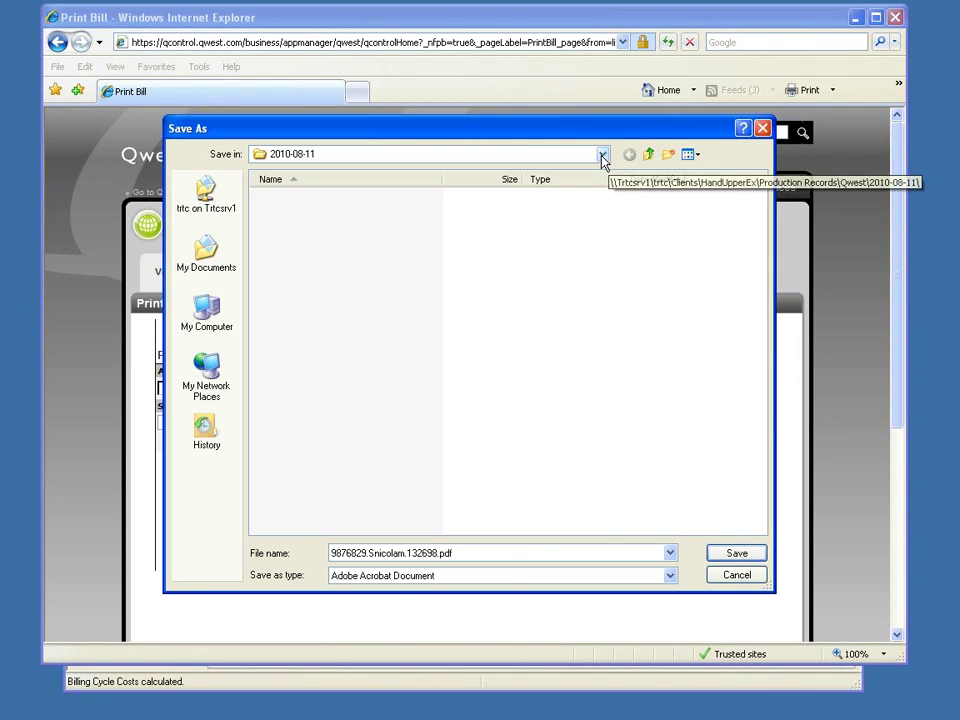
Step: Save the invoice PDF as 2010-08-11.pdf in the Production Records\Qwest\2010-08-11 folder
{"action": "left_click", "coordinate": [602, 157]}
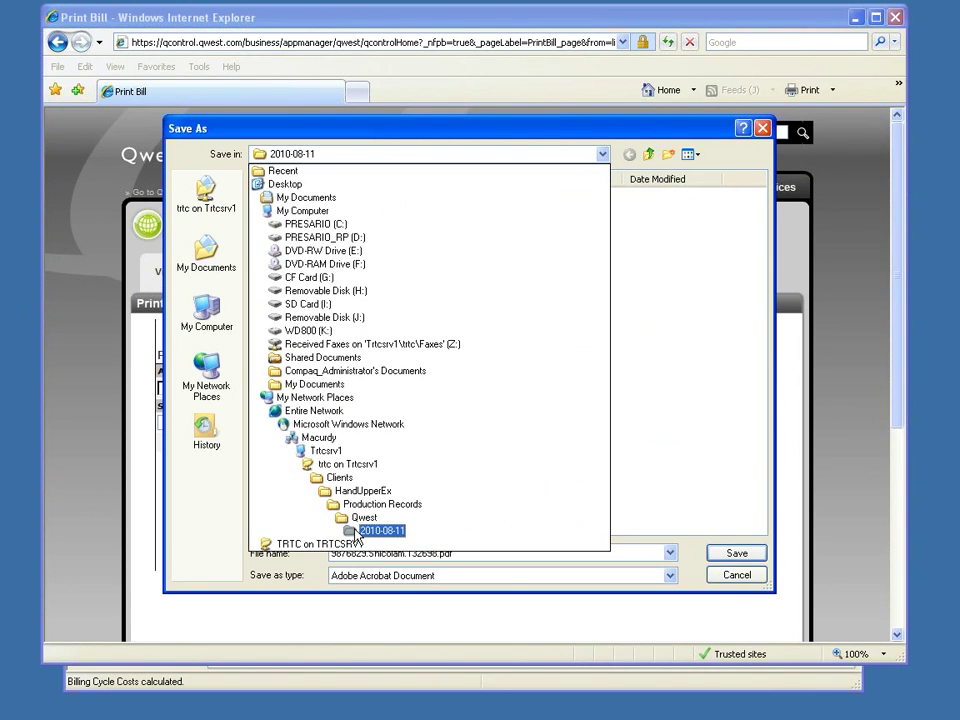
{"action": "left_click", "coordinate": [358, 528]}
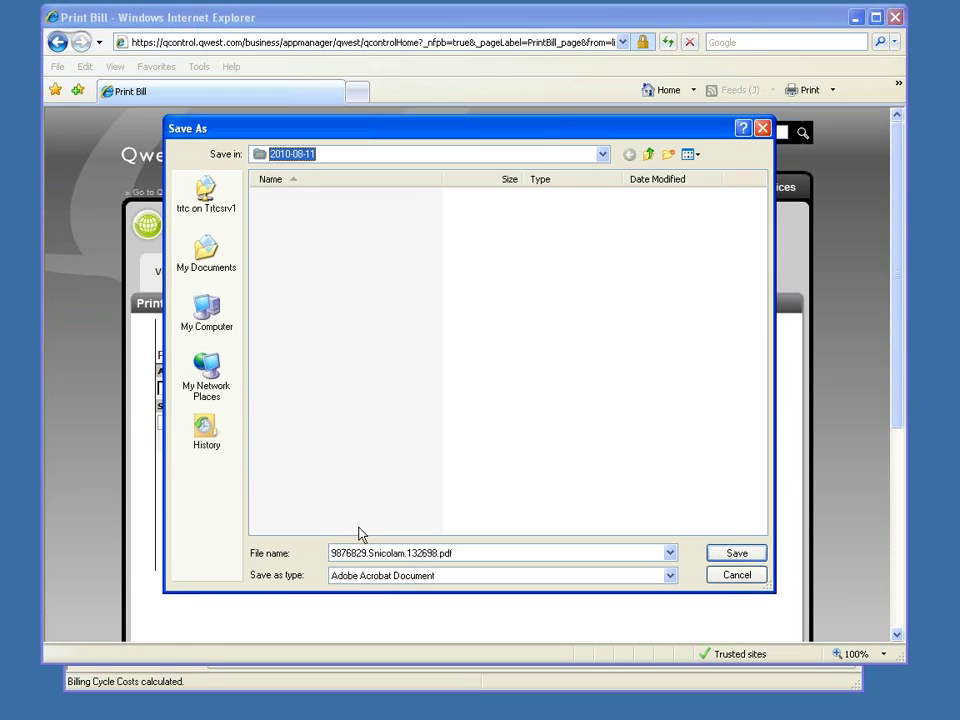
{"action": "double_click", "coordinate": [439, 557]}
{"action": "left_click", "coordinate": [439, 557]}
{"action": "left_click_drag", "start_coordinate": [439, 557], "coordinate": [314, 562]}
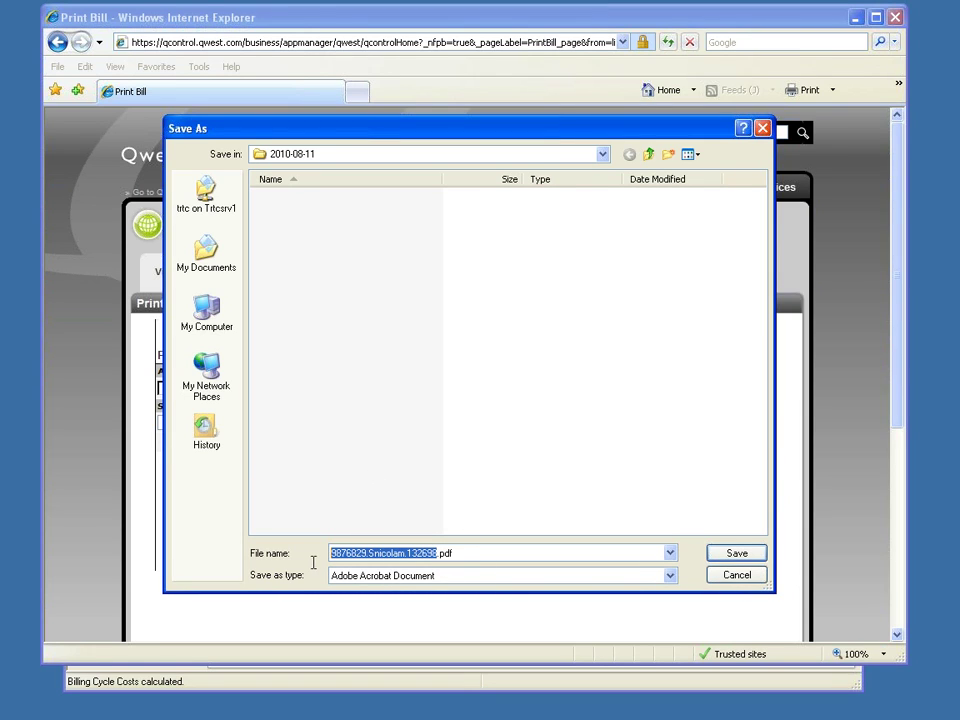
{"action": "type", "text": "2010"}
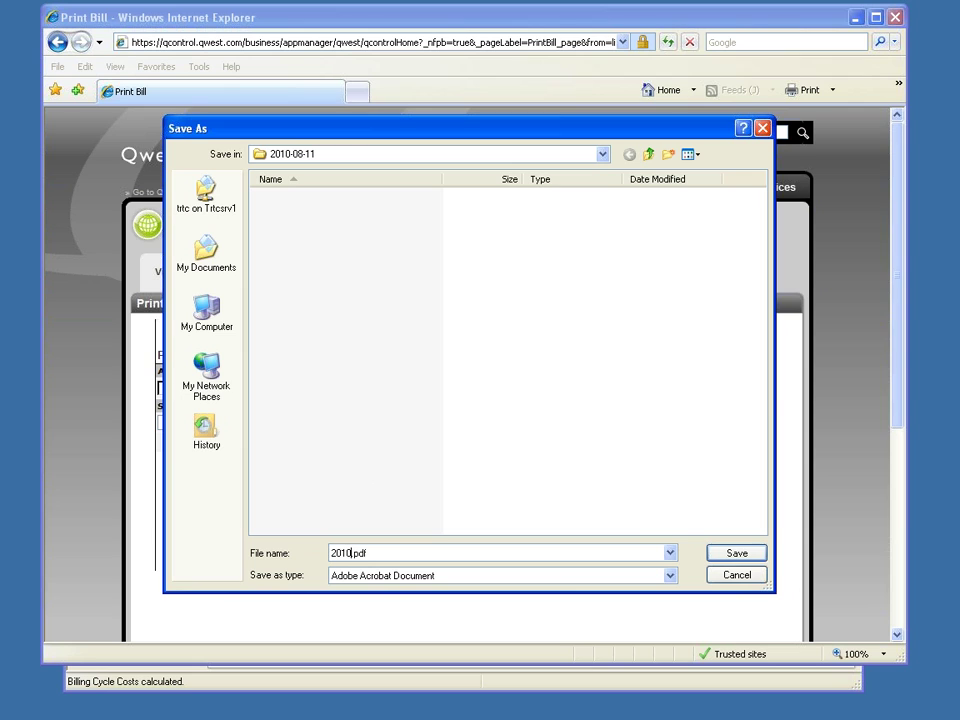
{"action": "type", "text": "-08-11"}
{"action": "left_click", "coordinate": [720, 561]}
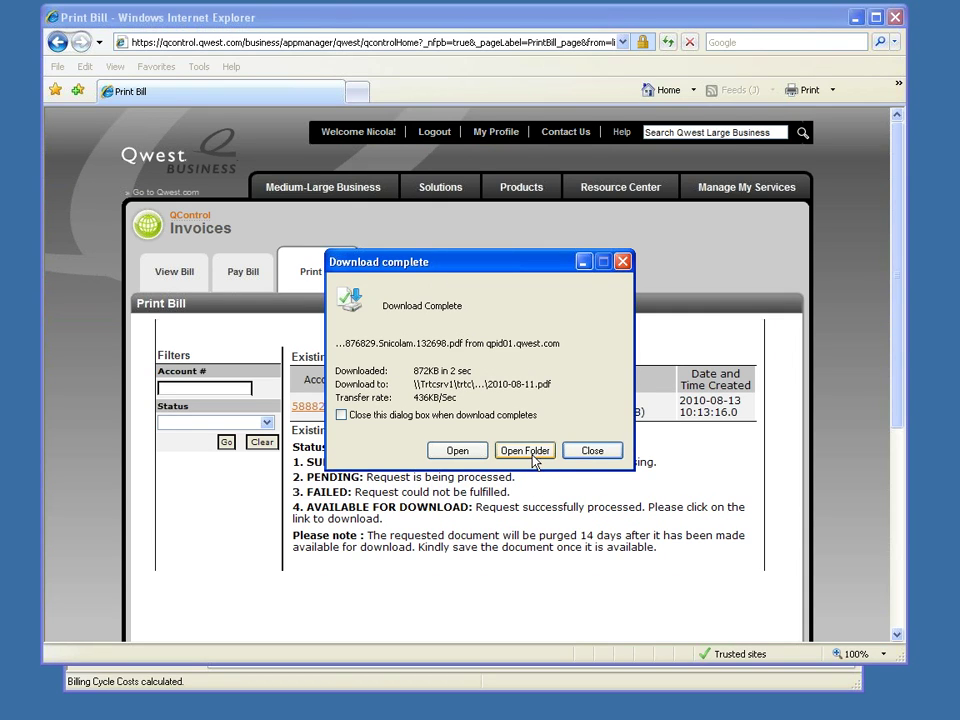
Step: Check the saved invoice PDF in its 2010-08-11 folder, then log out of the Qwest site and close the browser
{"action": "left_click", "coordinate": [527, 451]}
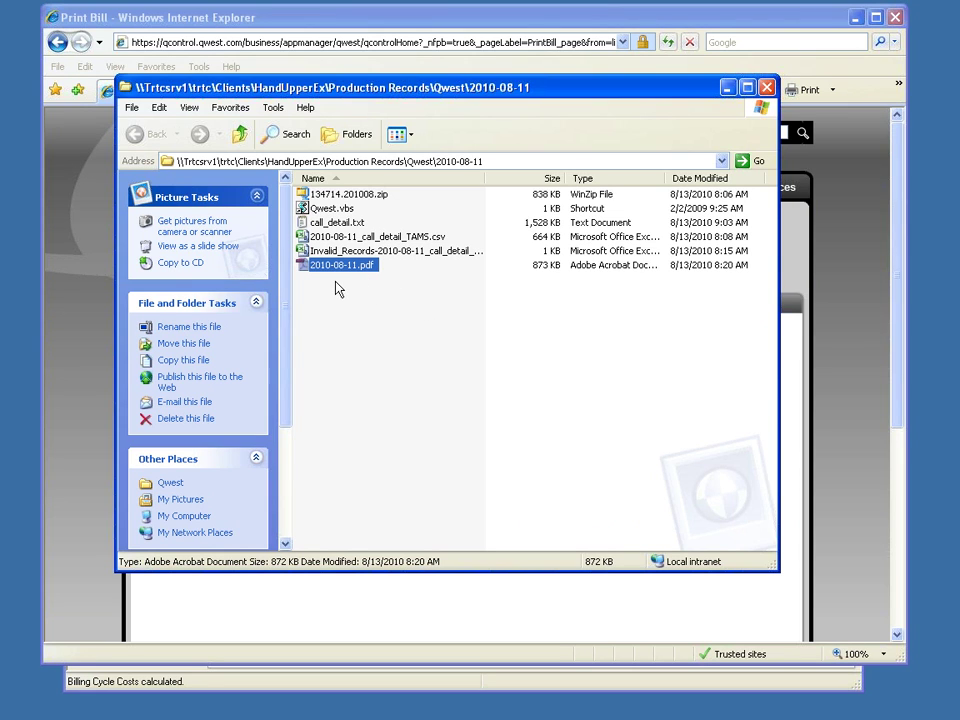
{"action": "left_click", "coordinate": [767, 87]}
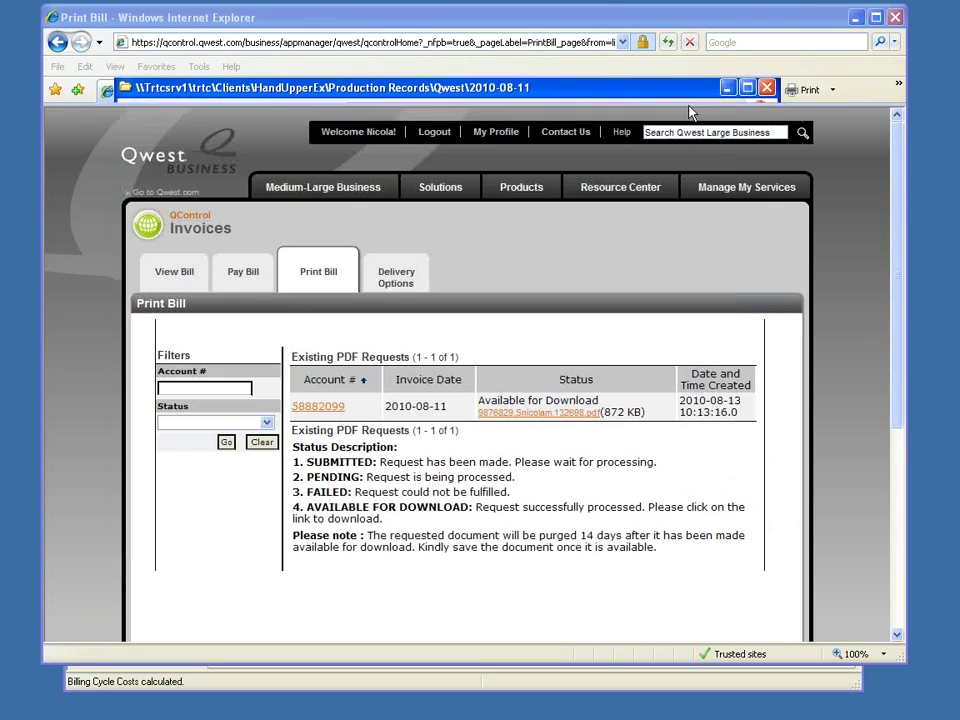
{"action": "left_click", "coordinate": [427, 137]}
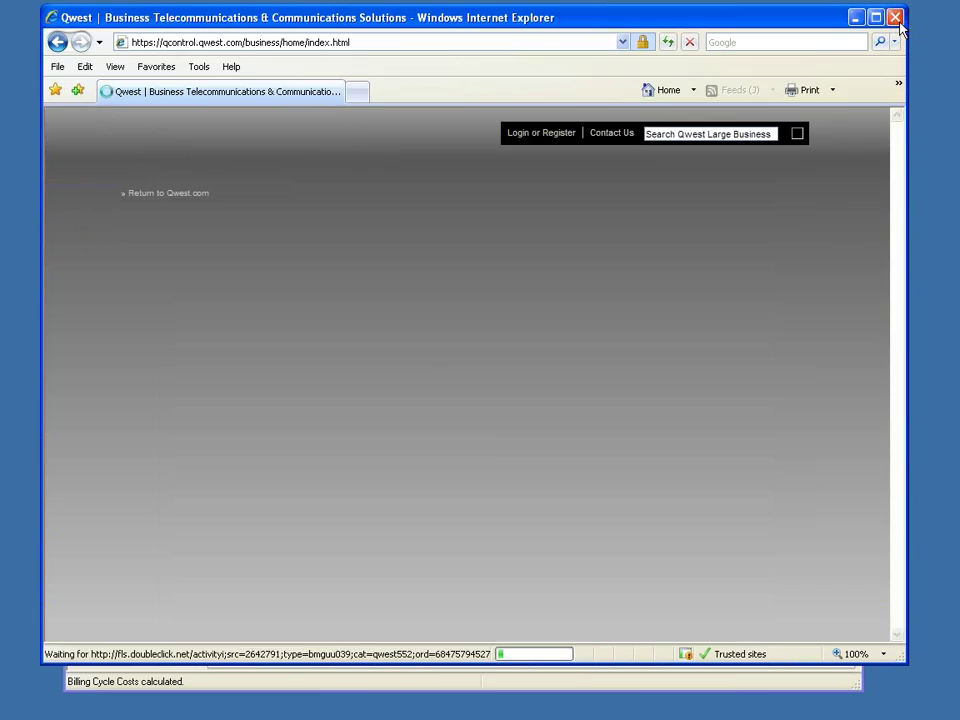
{"action": "left_click", "coordinate": [895, 19]}
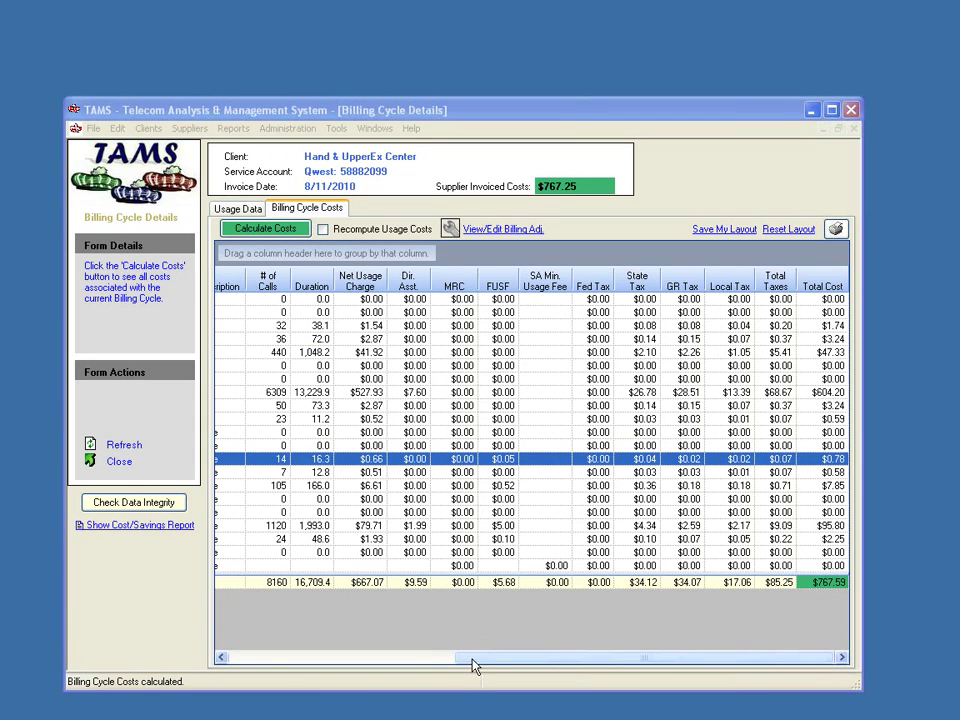
Step: Run the data integrity check on the 8/11/2010 billing cycle and close the billing cycle details
{"action": "left_click_drag", "start_coordinate": [476, 659], "coordinate": [250, 677]}
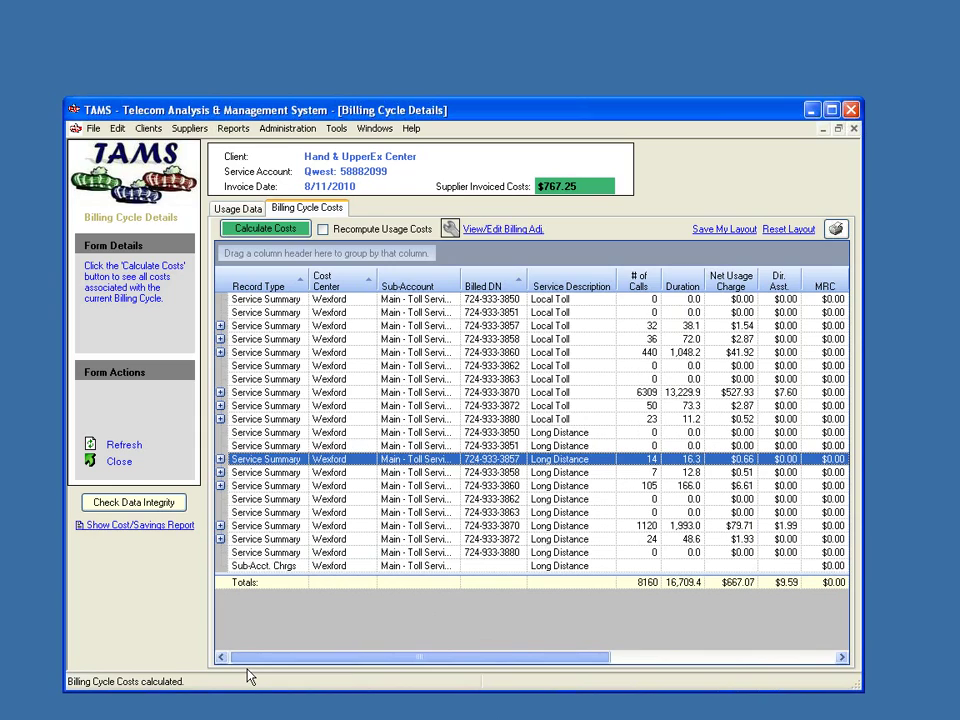
{"action": "left_click", "coordinate": [135, 507]}
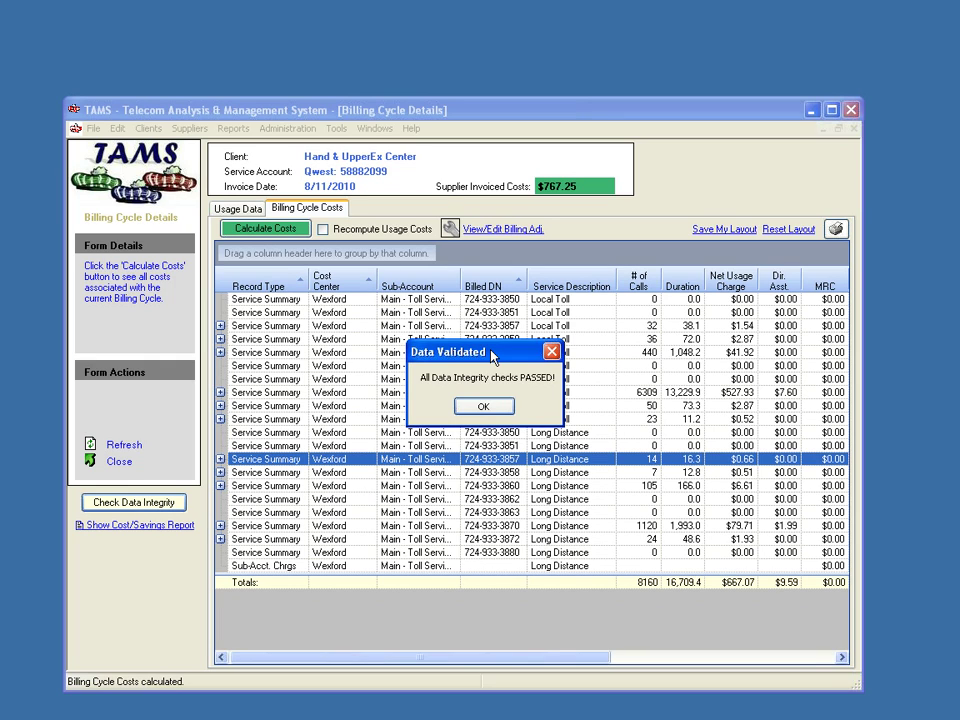
{"action": "left_click", "coordinate": [484, 408]}
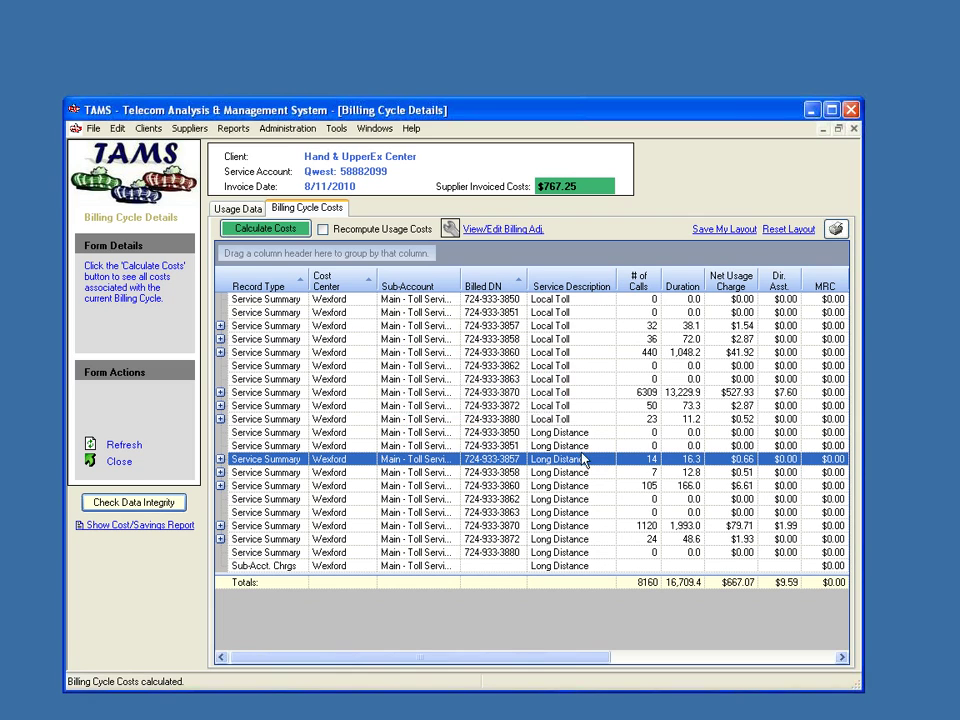
{"action": "left_click", "coordinate": [118, 462]}
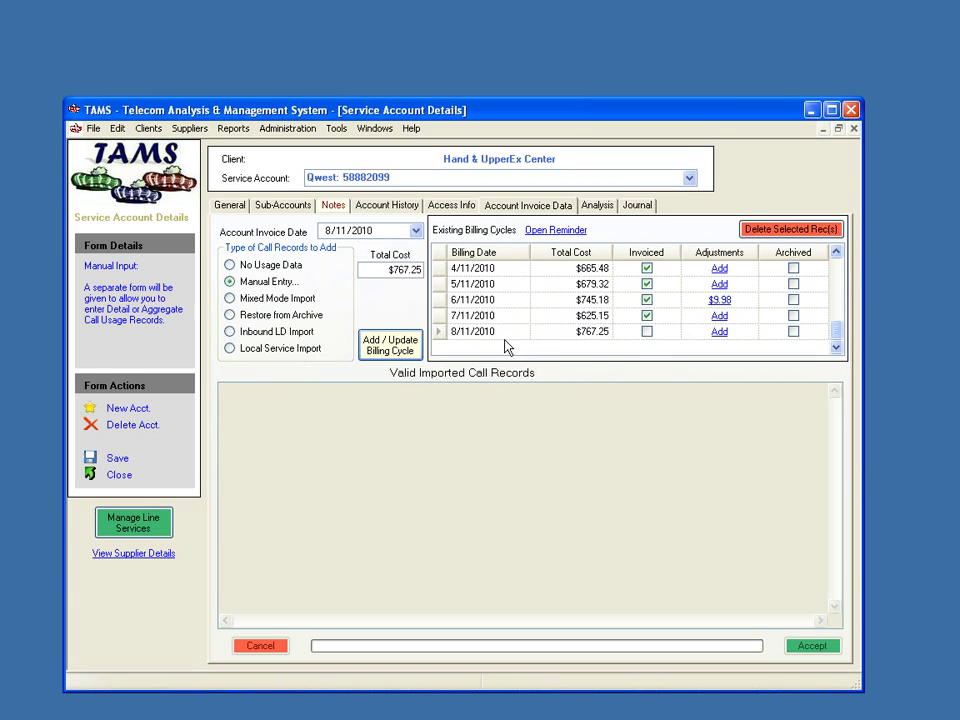
Step: Review the Qwest account's notes on the call detail import, save the service account, and close the account and client details
{"action": "left_click", "coordinate": [438, 331]}
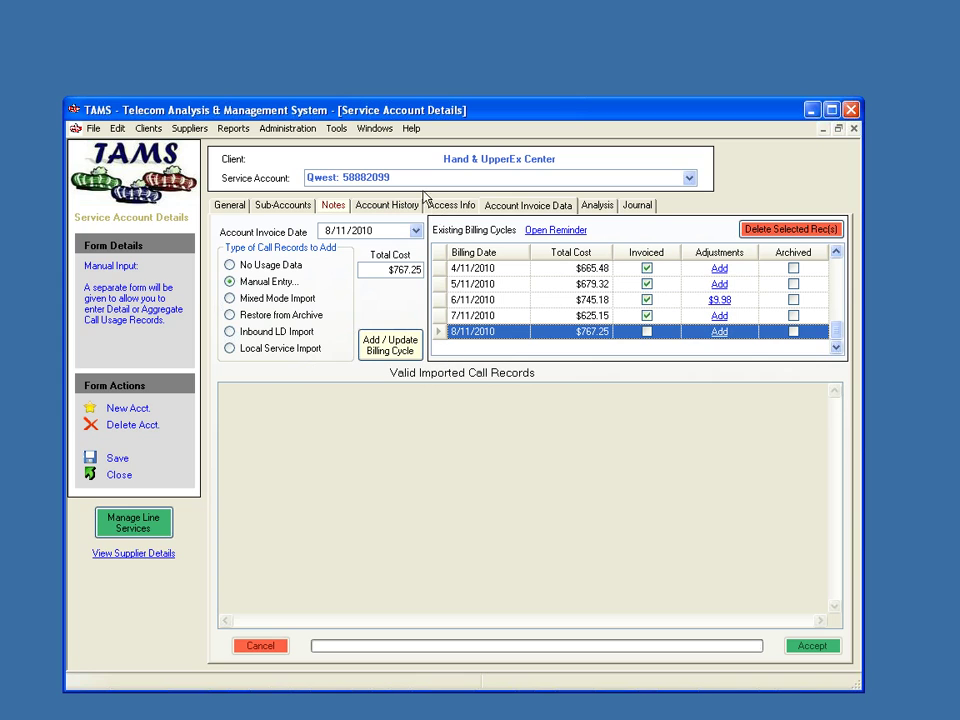
{"action": "left_click", "coordinate": [333, 208]}
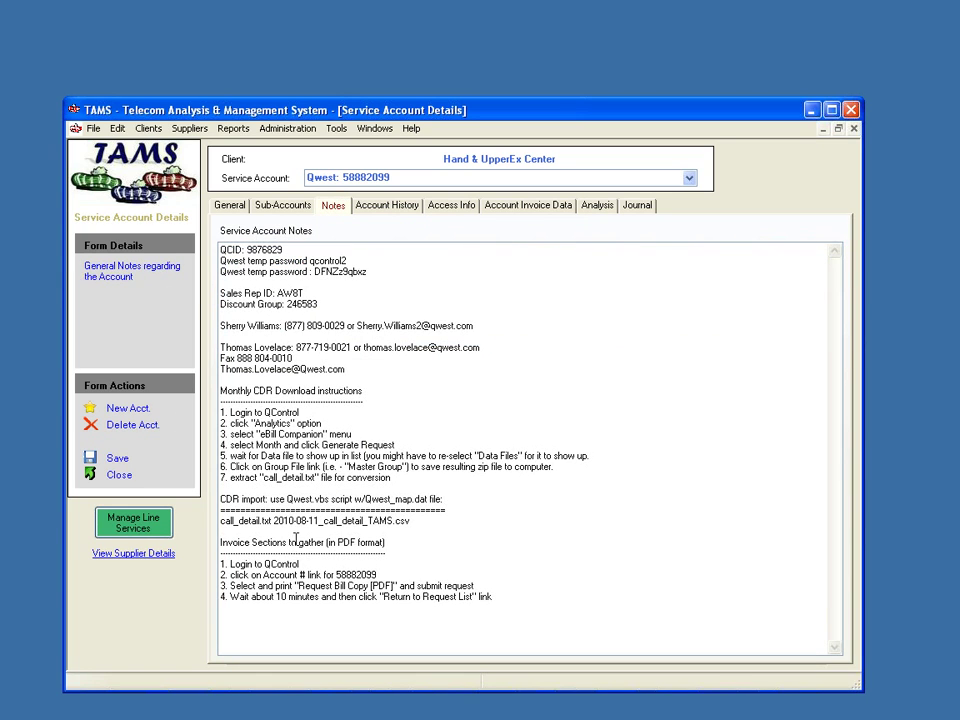
{"action": "double_click", "coordinate": [296, 521]}
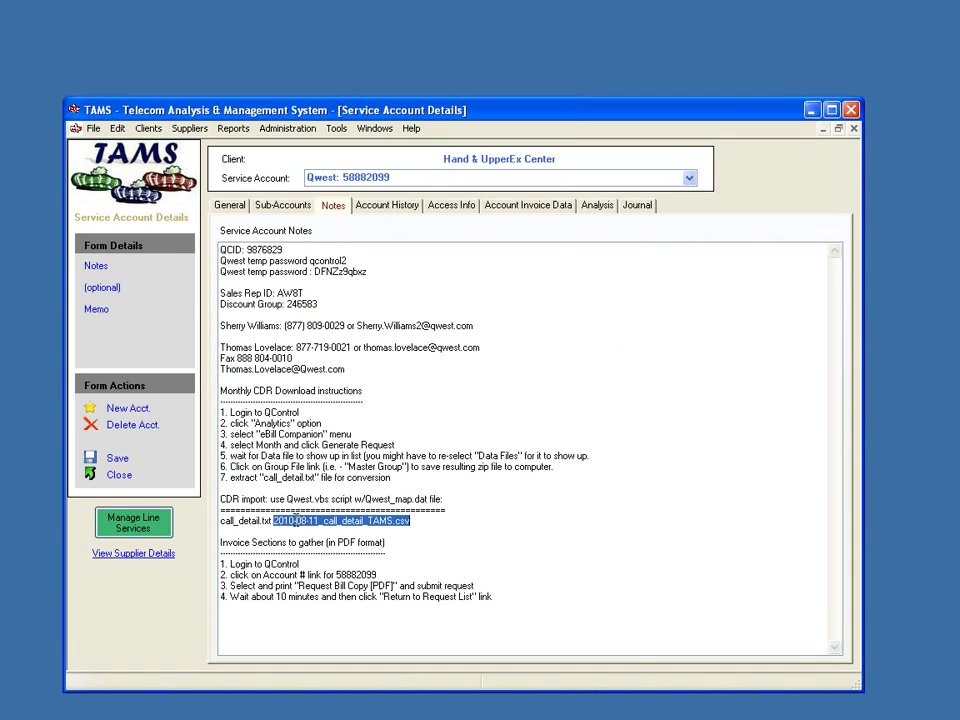
{"action": "left_click", "coordinate": [117, 458]}
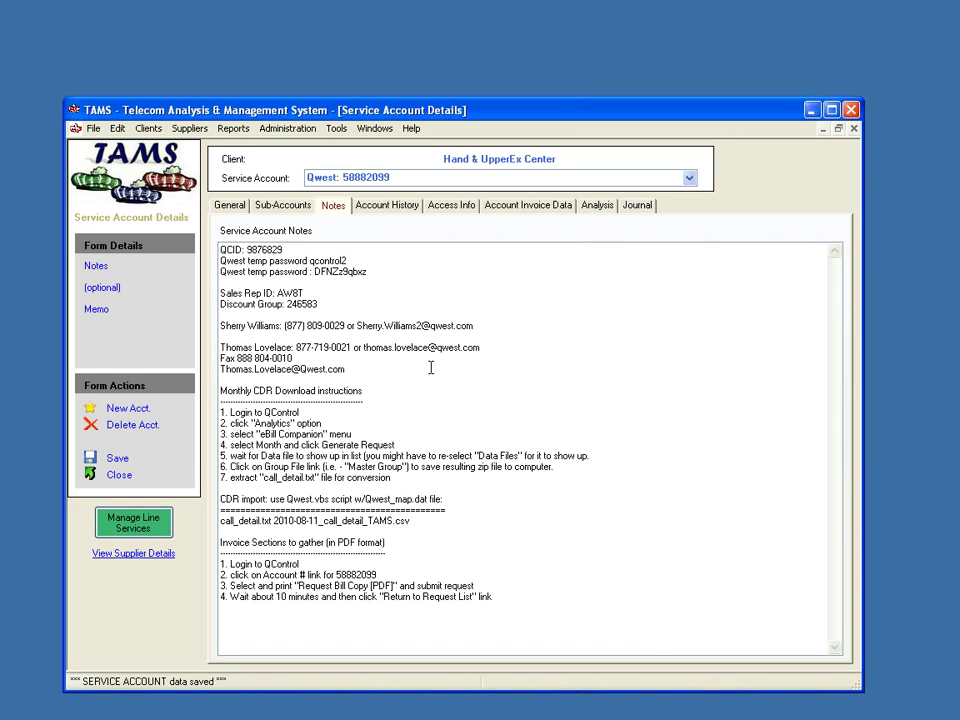
{"action": "left_click", "coordinate": [120, 476]}
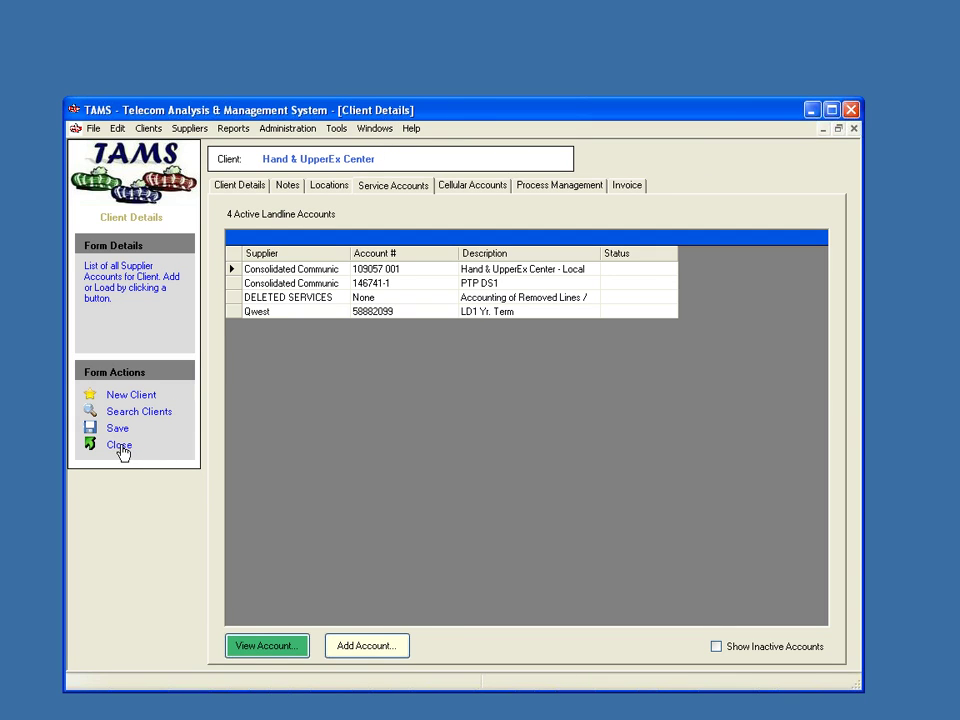
{"action": "left_click", "coordinate": [119, 447]}
Step: In the TAMS Scheduler, mark only this occurrence of the "Get H&UEx Qwest 11th invoice" task as Completed and save it
{"action": "left_click", "coordinate": [375, 128]}
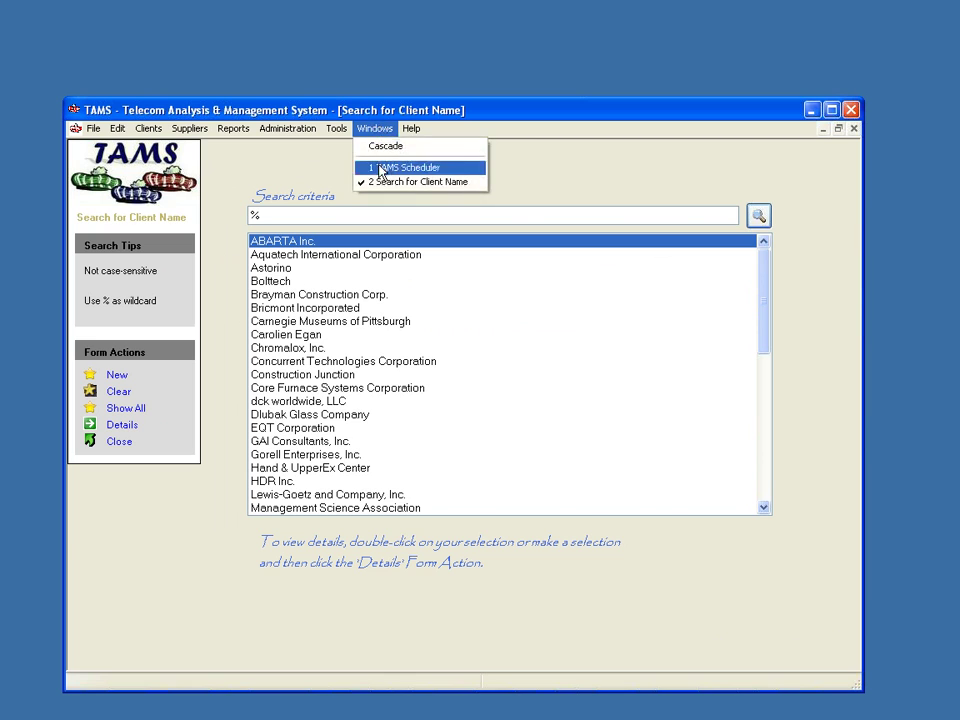
{"action": "left_click", "coordinate": [388, 164]}
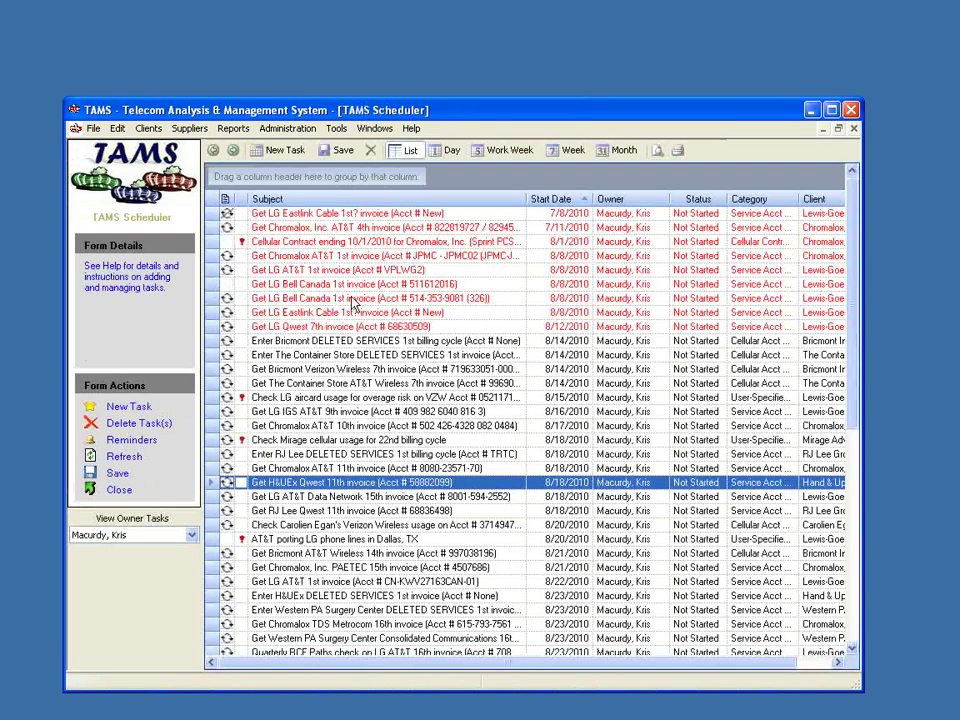
{"action": "double_click", "coordinate": [209, 486]}
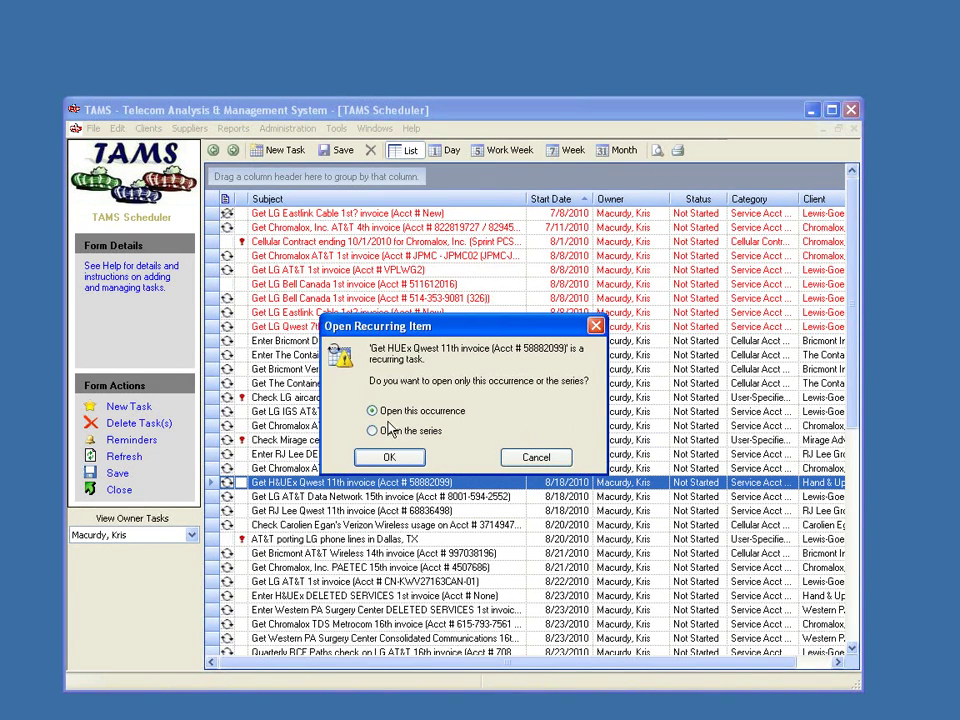
{"action": "left_click", "coordinate": [389, 457]}
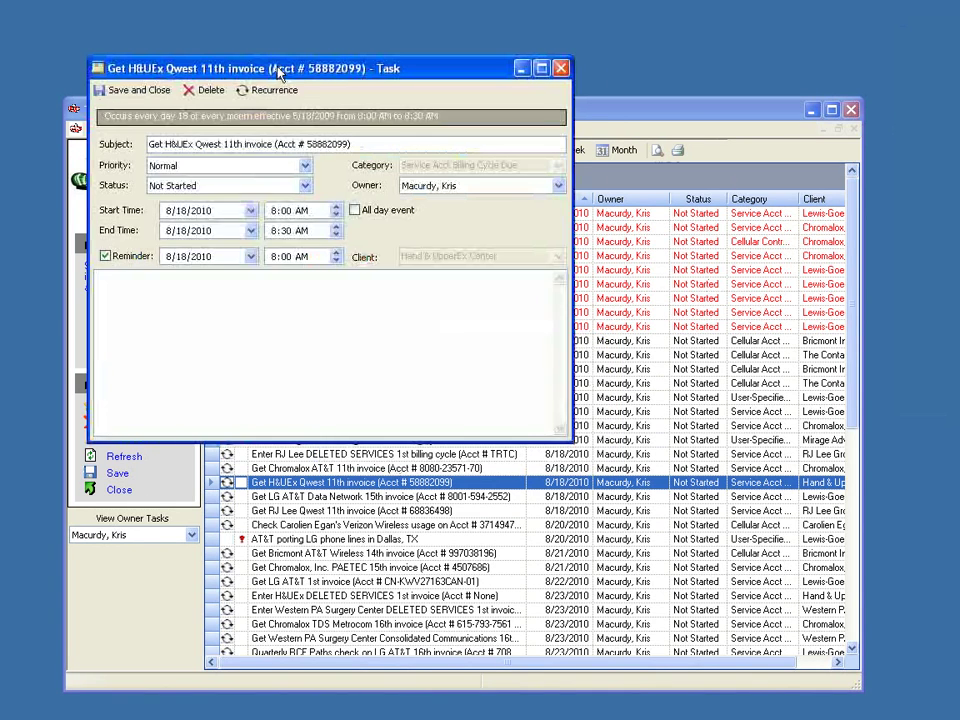
{"action": "left_click_drag", "start_coordinate": [278, 69], "coordinate": [317, 64]}
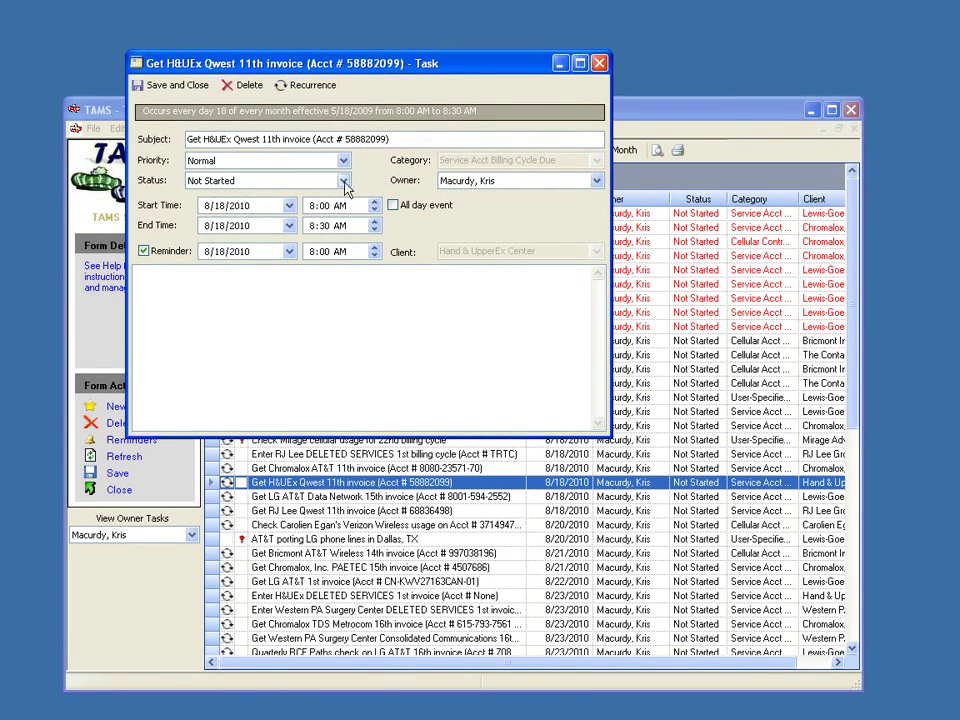
{"action": "left_click", "coordinate": [343, 181]}
{"action": "left_click", "coordinate": [210, 240]}
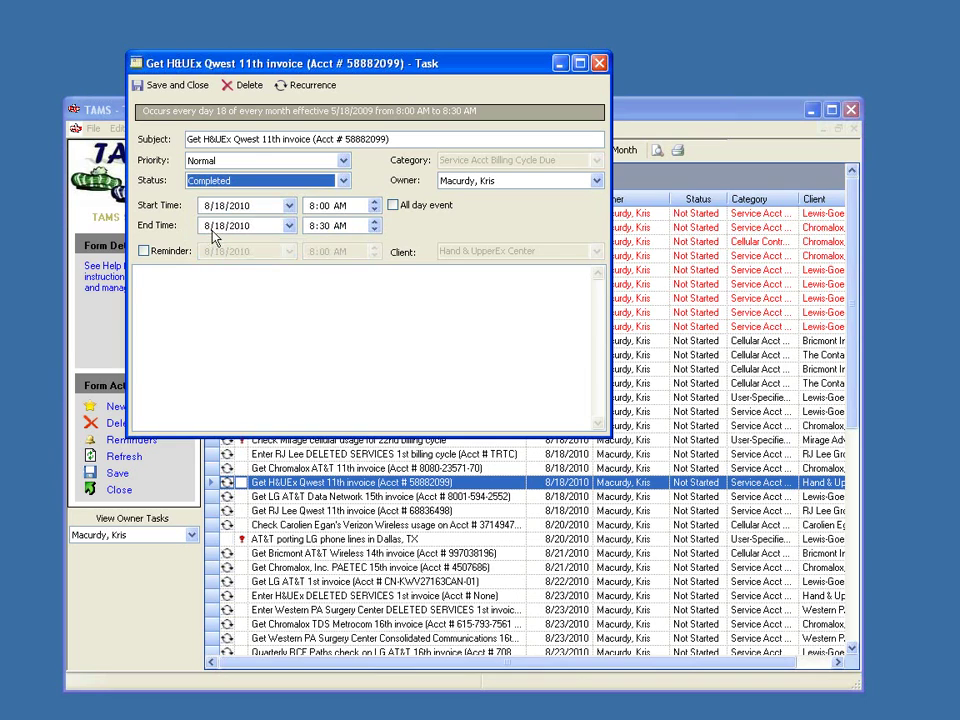
{"action": "left_click", "coordinate": [172, 88]}
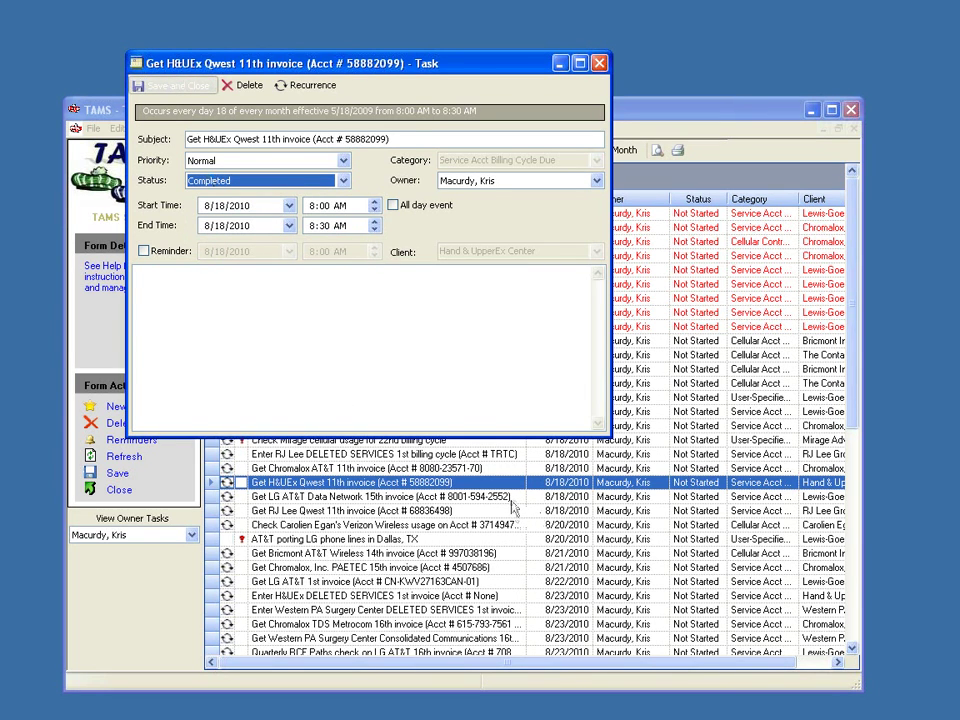
Step: Find and select the next monthly occurrence of the H&UEx Qwest 11th invoice task in the scheduler list
{"action": "scroll", "coordinate": [855, 567], "scroll_direction": "down", "scroll_amount": 7}
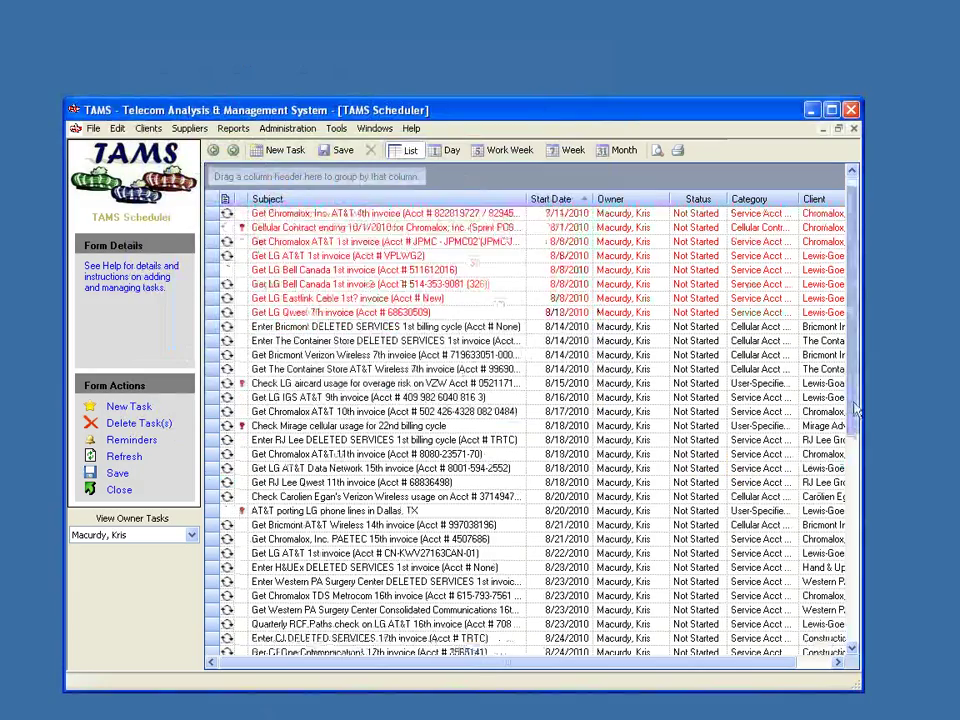
{"action": "scroll", "coordinate": [855, 567], "scroll_direction": "down", "scroll_amount": 2}
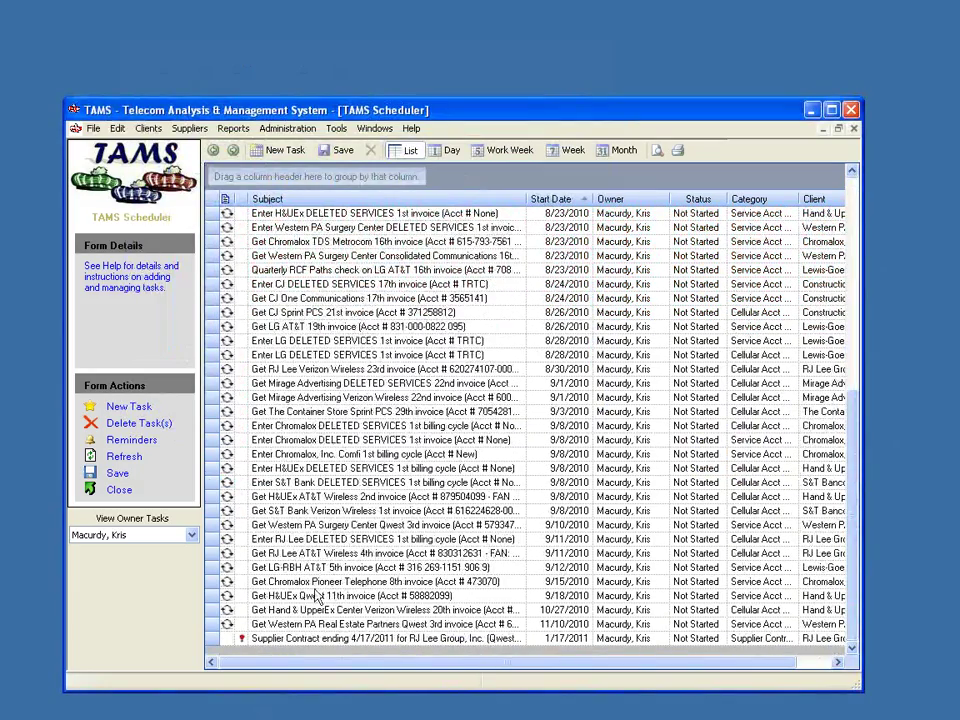
{"action": "left_click", "coordinate": [210, 596]}
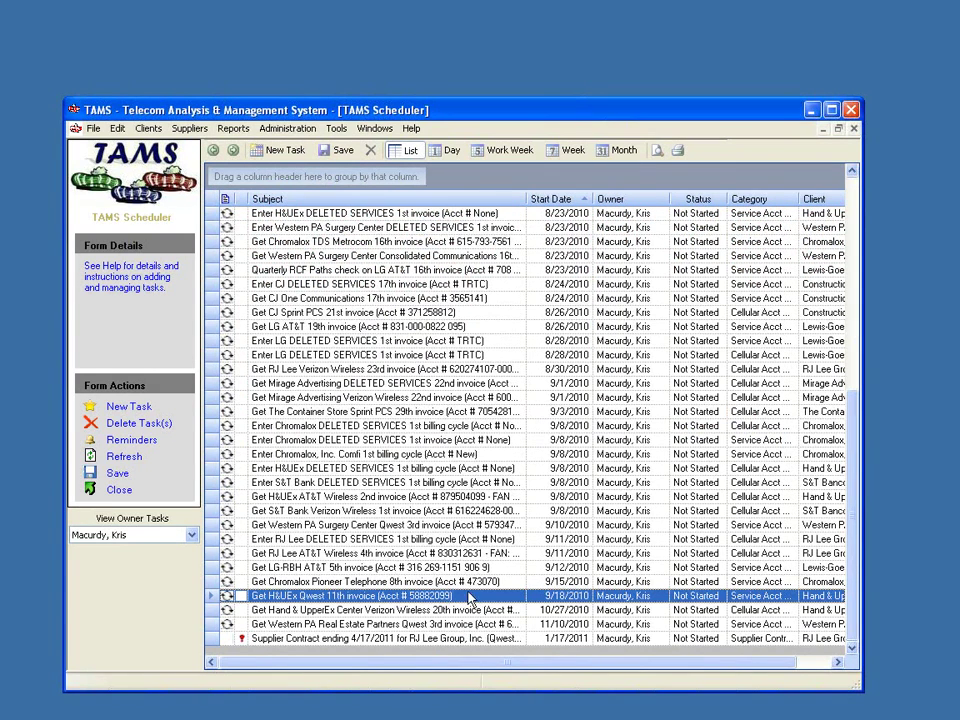
Step: Reopen the 8/11/2010 billing cycle details from Hand & UpperEx Center's Qwest service account
{"action": "left_click", "coordinate": [386, 129]}
{"action": "left_click", "coordinate": [402, 180]}
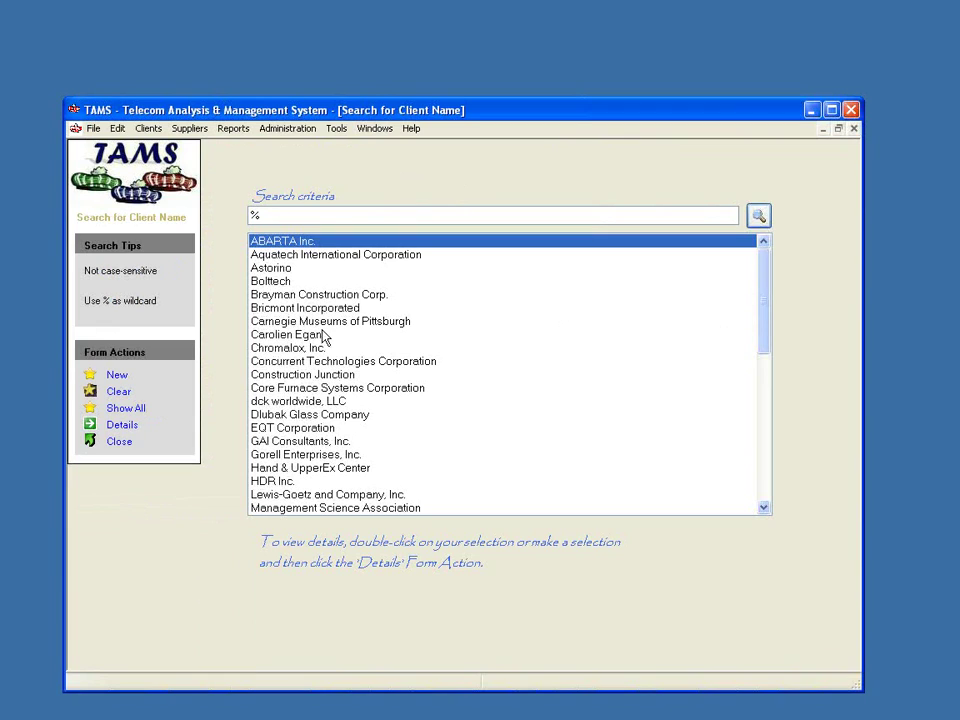
{"action": "double_click", "coordinate": [315, 467]}
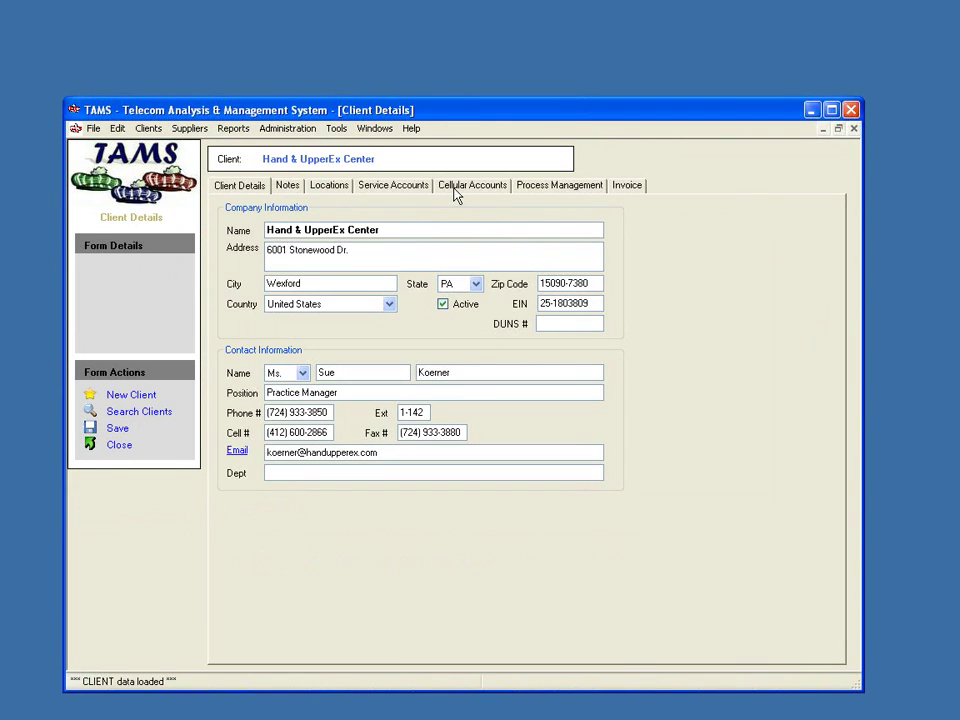
{"action": "left_click", "coordinate": [405, 188]}
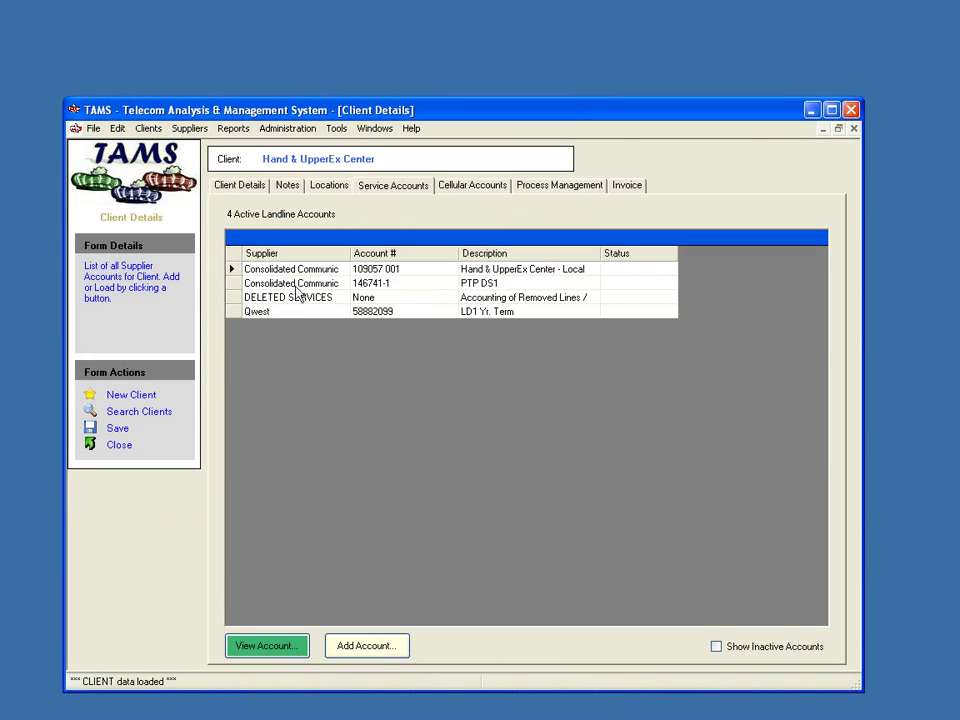
{"action": "double_click", "coordinate": [234, 313]}
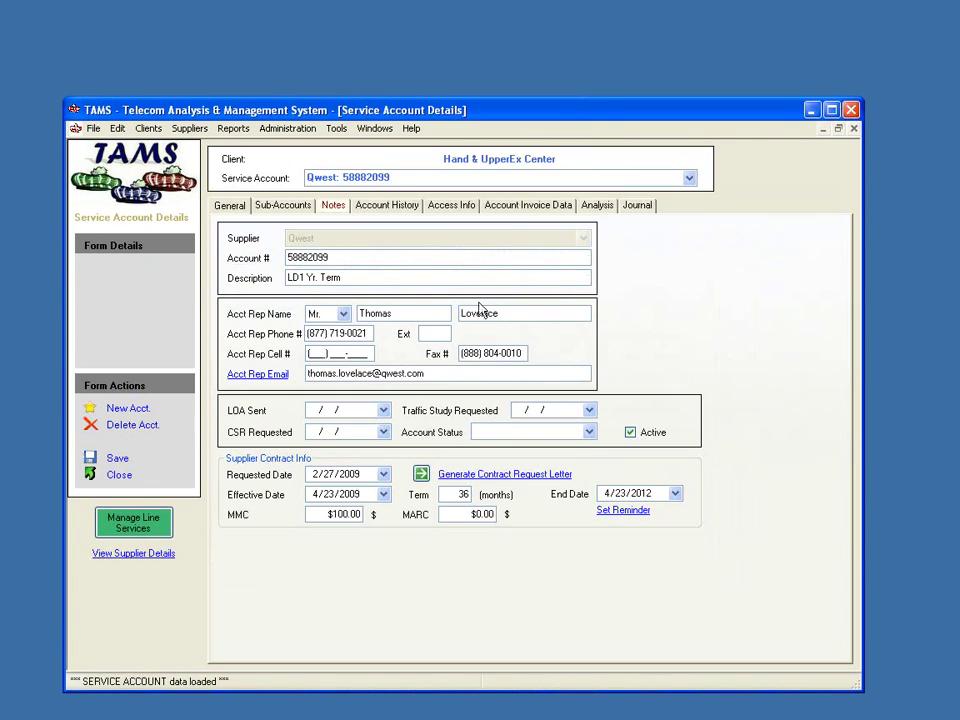
{"action": "left_click", "coordinate": [527, 206]}
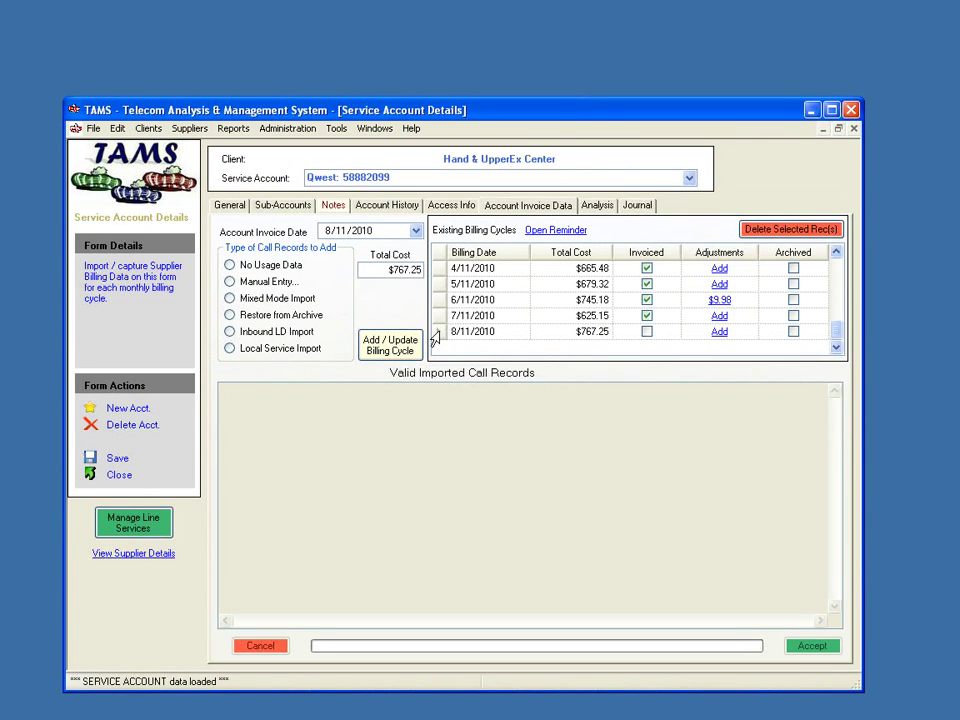
{"action": "left_click", "coordinate": [433, 334]}
{"action": "double_click", "coordinate": [437, 331]}
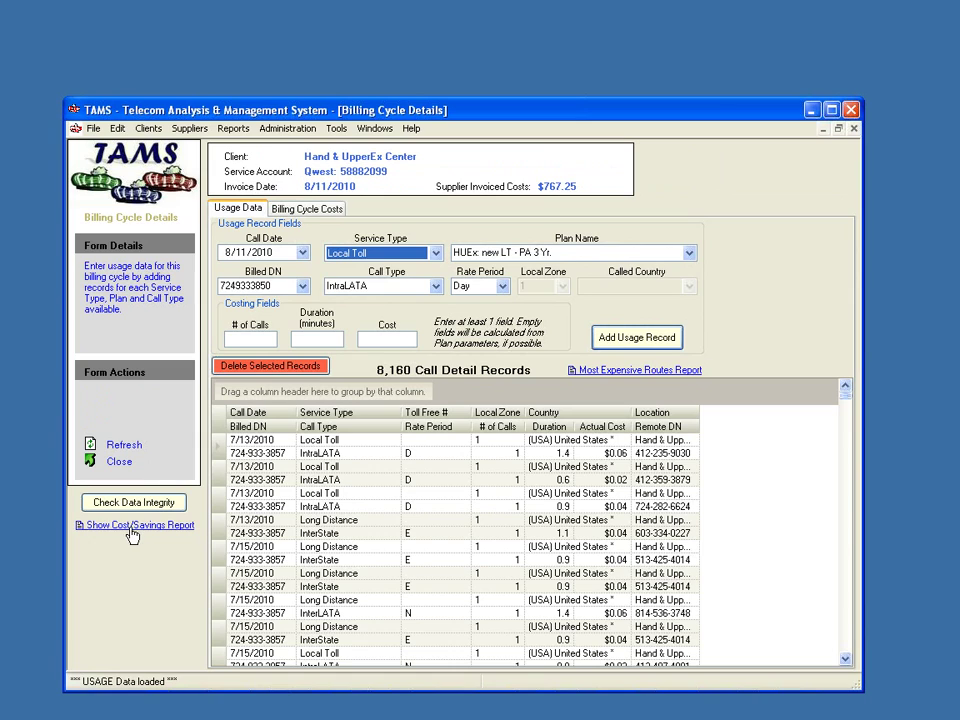
Step: Generate the billing cycle Cost/Savings Report by cost center with the private logo, review its costs and savings, and close it
{"action": "left_click", "coordinate": [132, 528]}
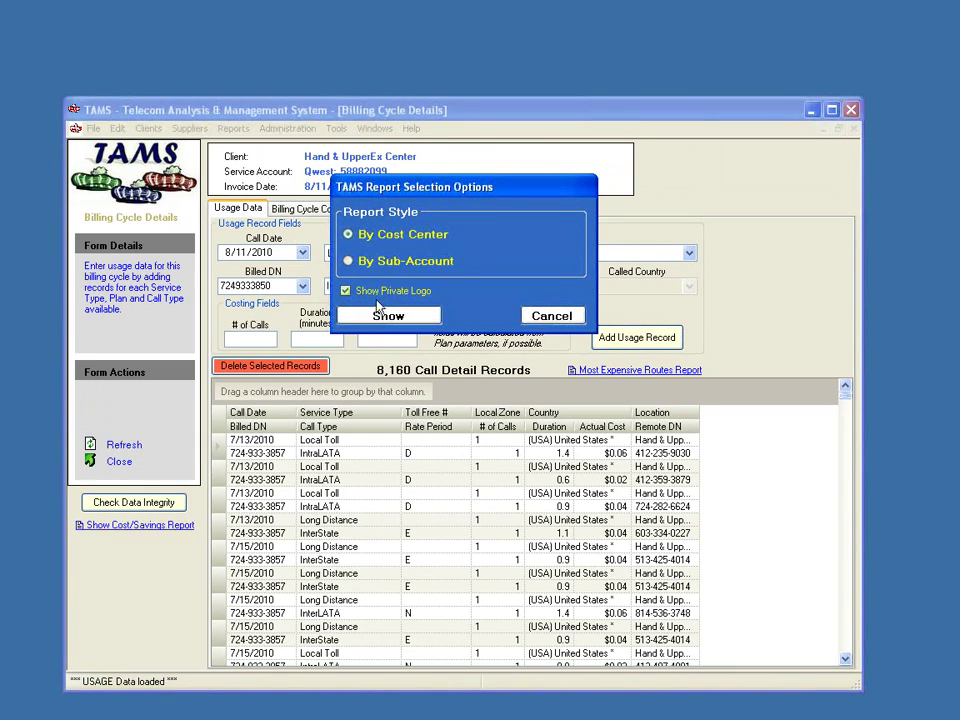
{"action": "left_click", "coordinate": [378, 317]}
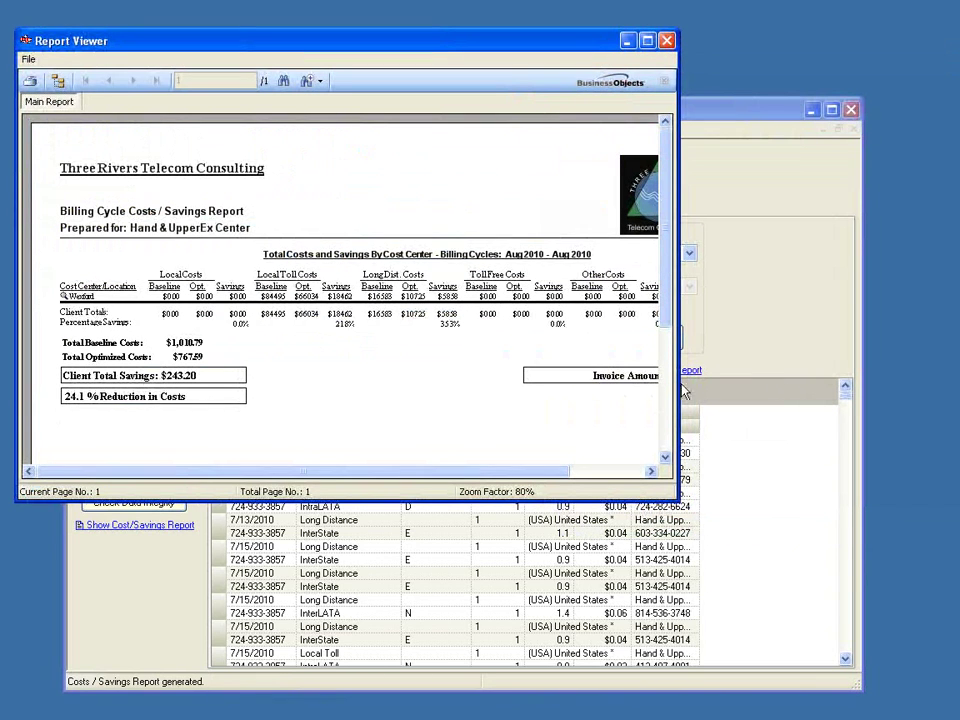
{"action": "left_click_drag", "start_coordinate": [677, 383], "coordinate": [895, 385]}
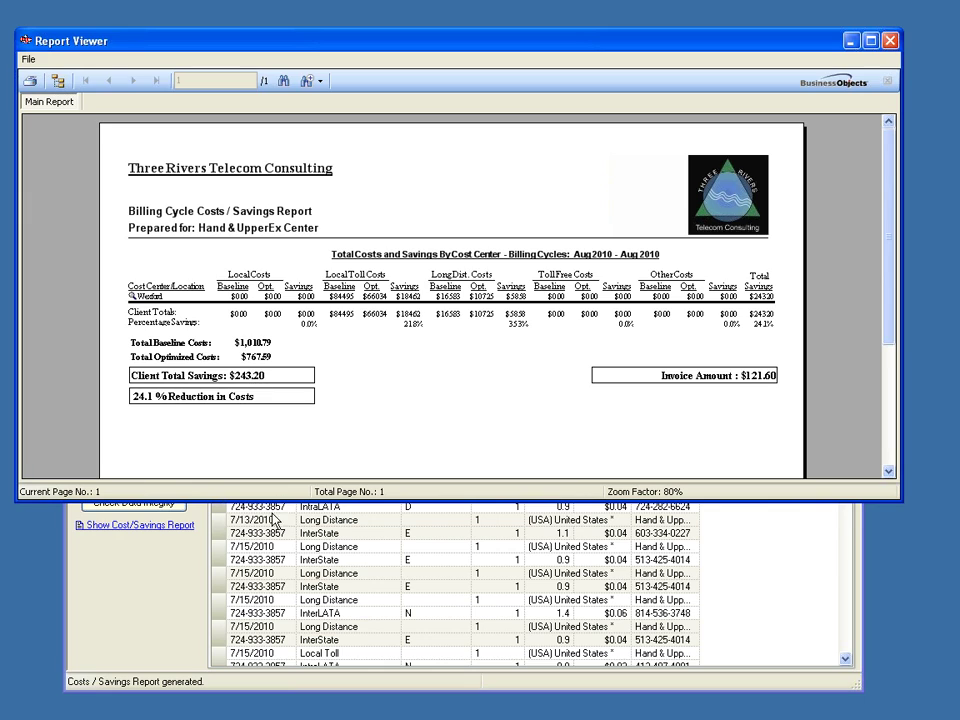
{"action": "left_click_drag", "start_coordinate": [268, 497], "coordinate": [258, 627]}
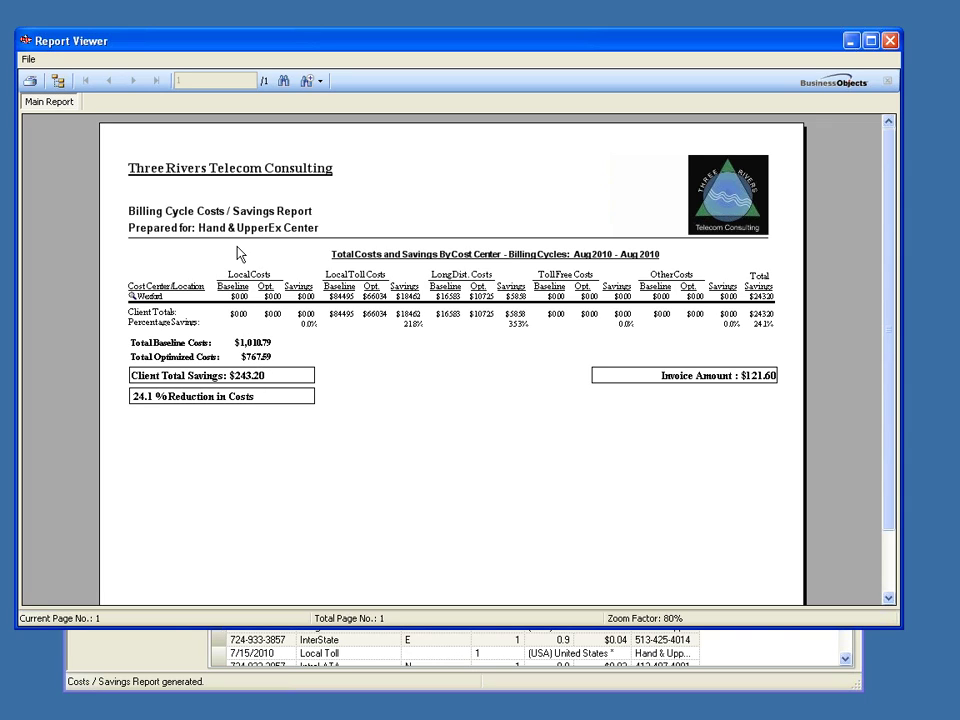
{"action": "left_click", "coordinate": [890, 41]}
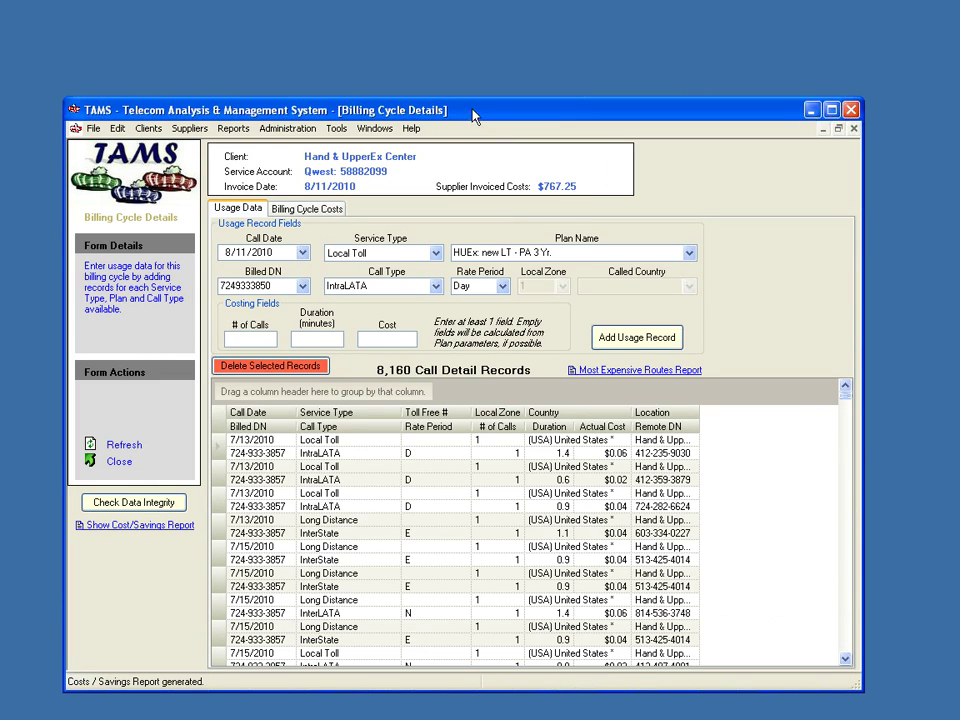